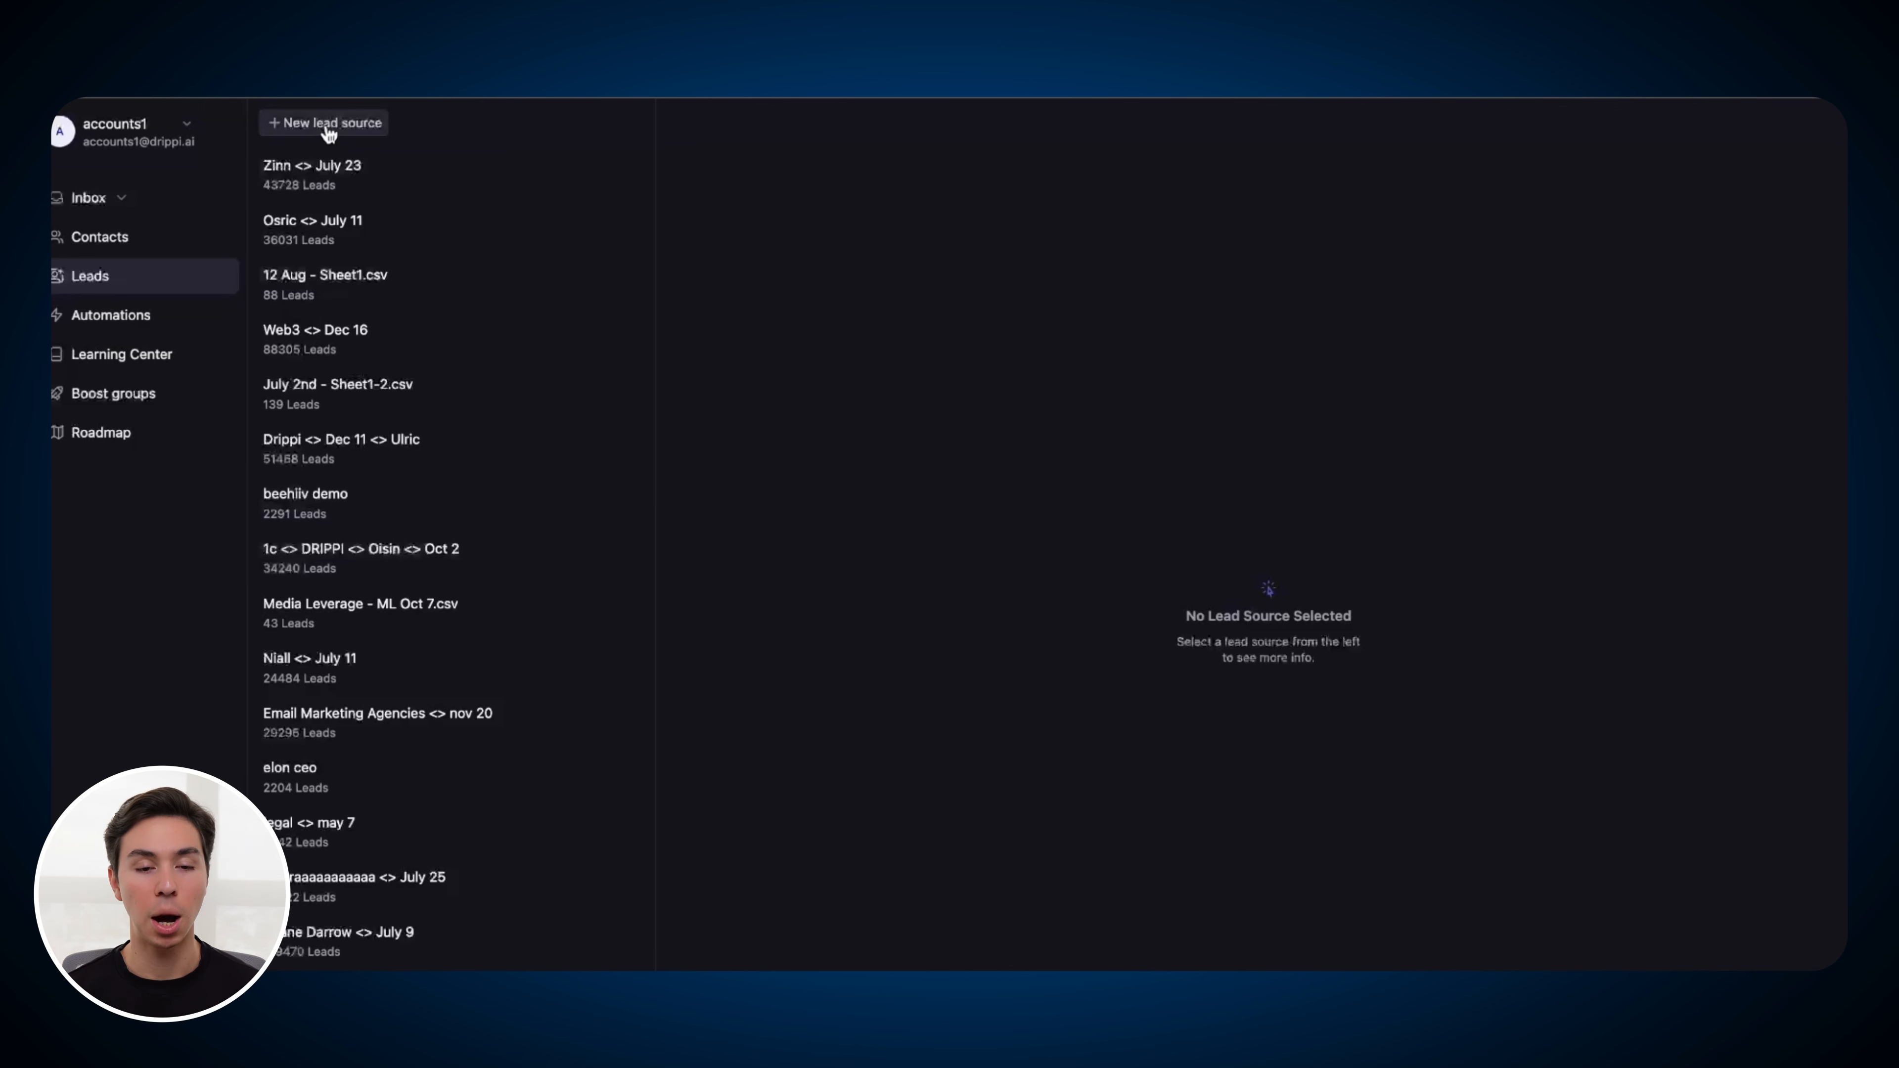
# Start a new lead source with the Lead Scraper and choose an account as the source to pull leads from
pyautogui.click(365, 127)
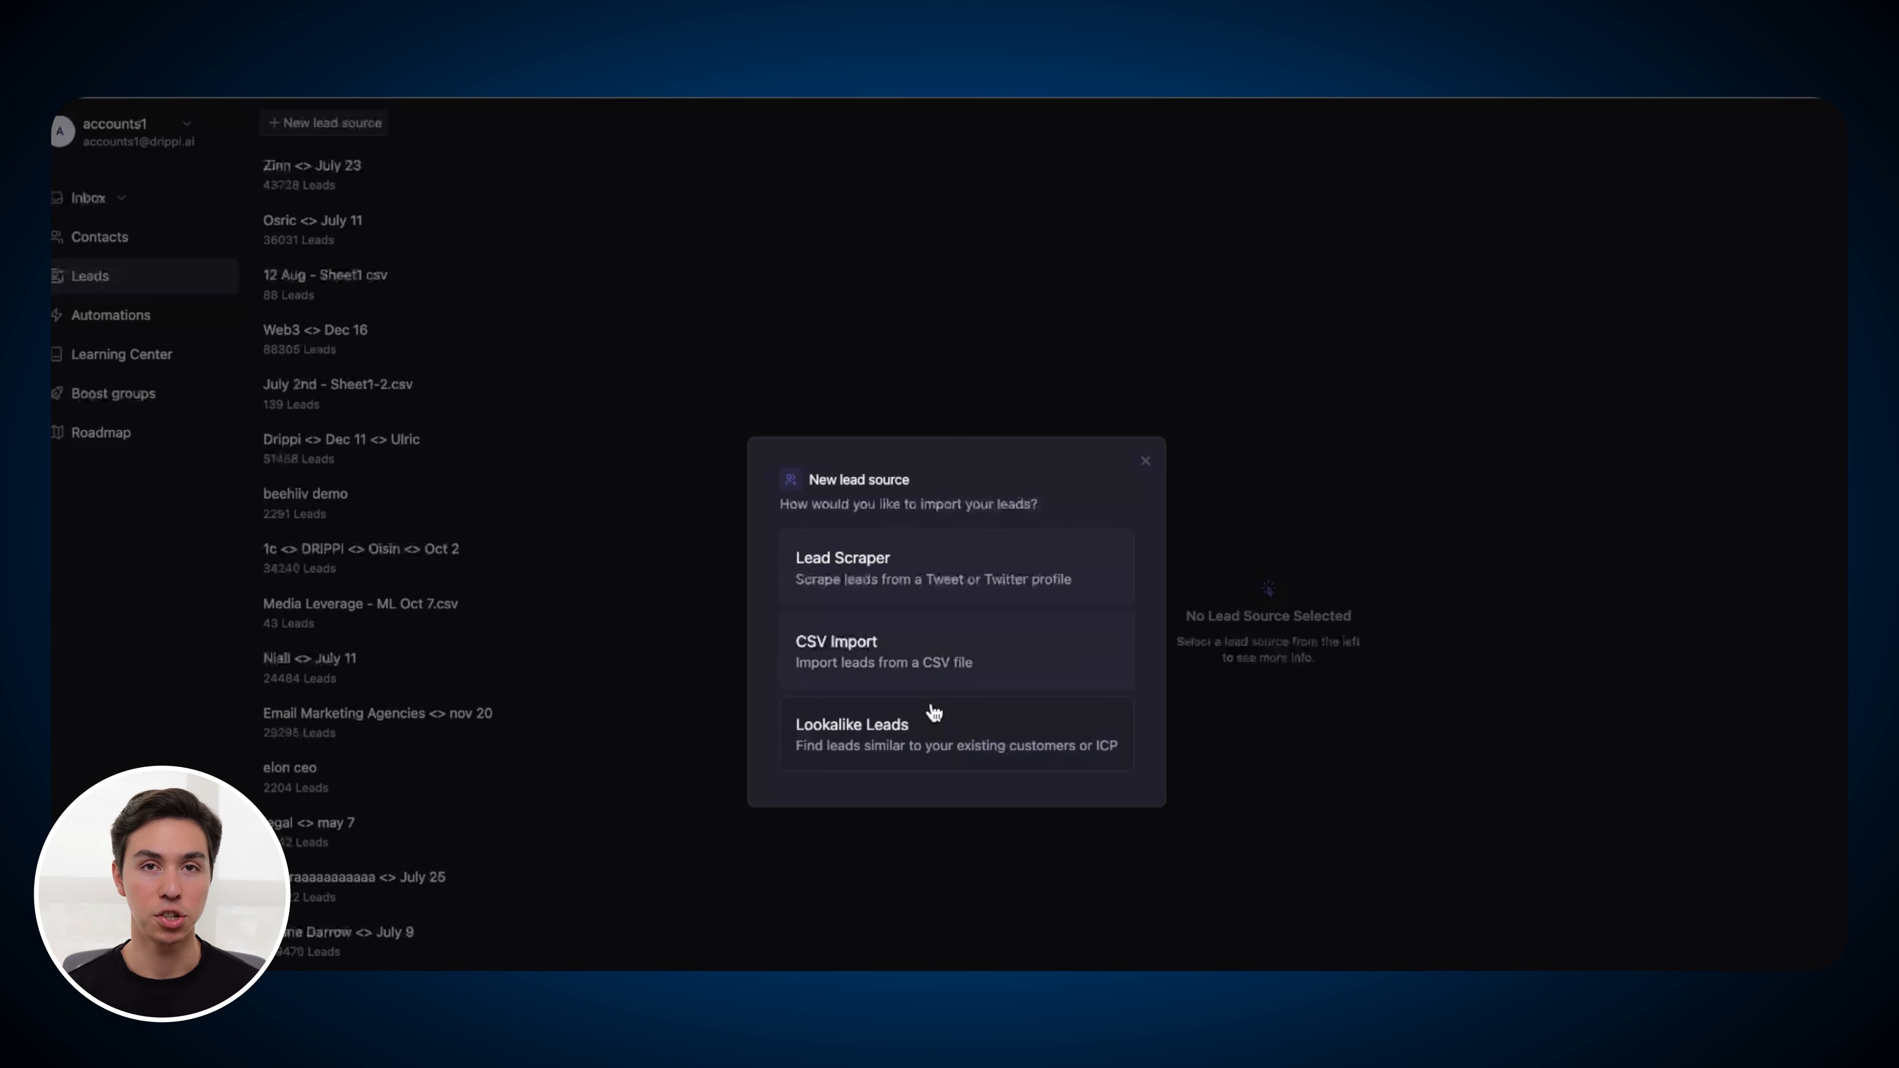
pyautogui.click(931, 585)
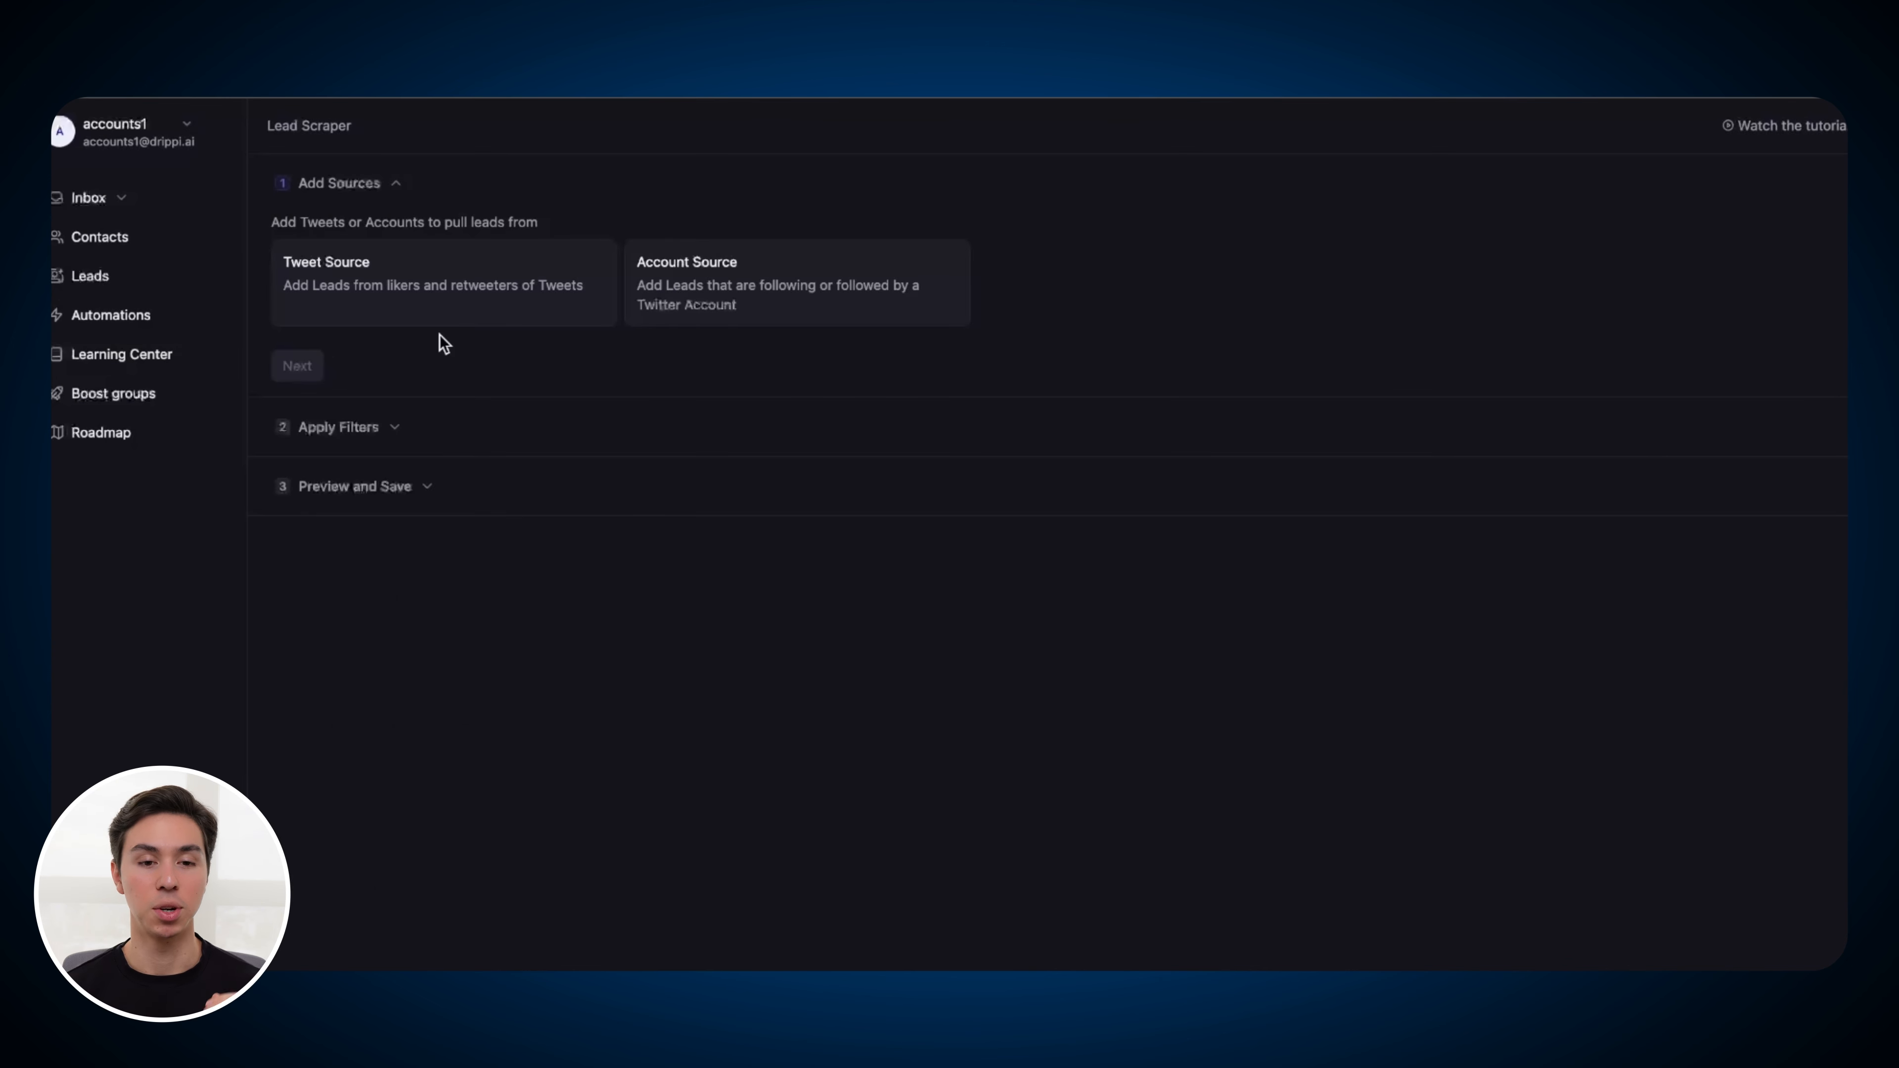
pyautogui.click(782, 309)
pyautogui.click(518, 303)
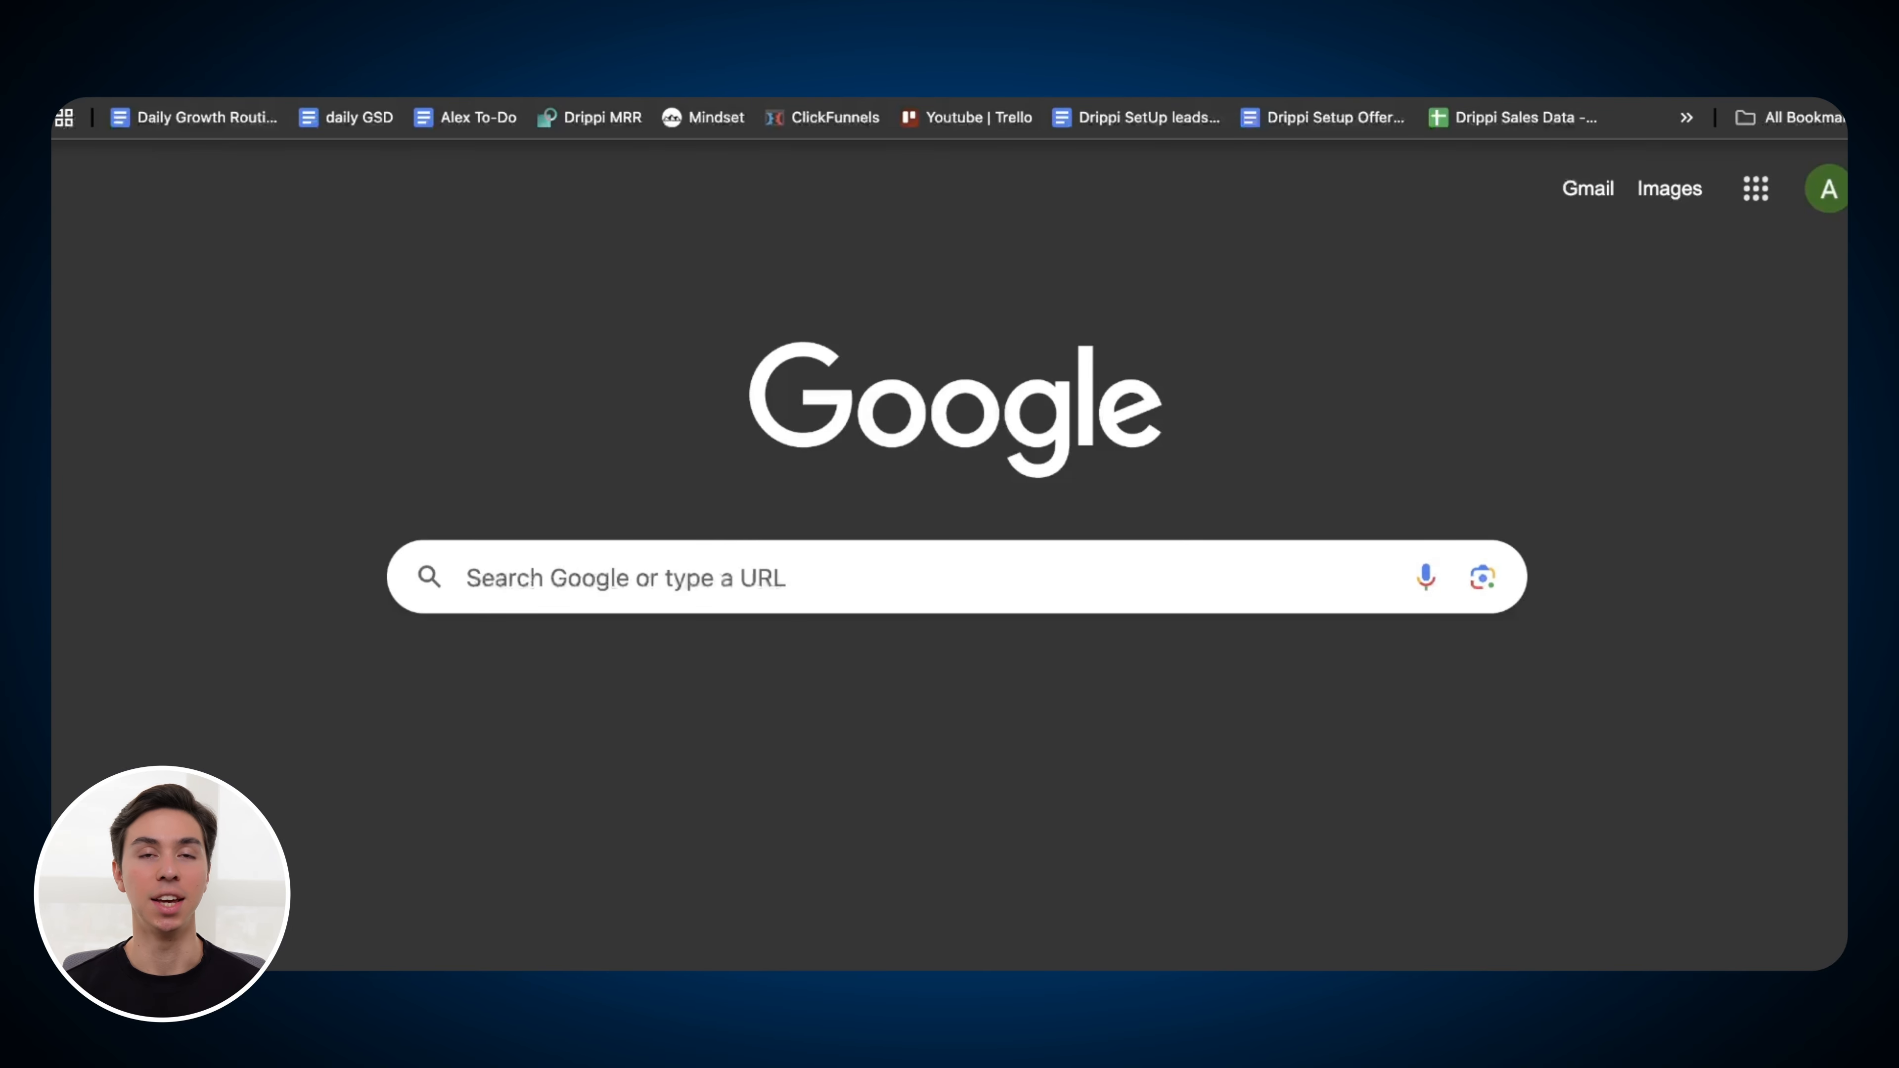
# Switch to twitter.com in the browser and open the signed-in account's own profile page
pyautogui.write('ttw')
pyautogui.press('BackSpace')
pyautogui.press('BackSpace')
pyautogui.write('witter.com')
pyautogui.press('Return')
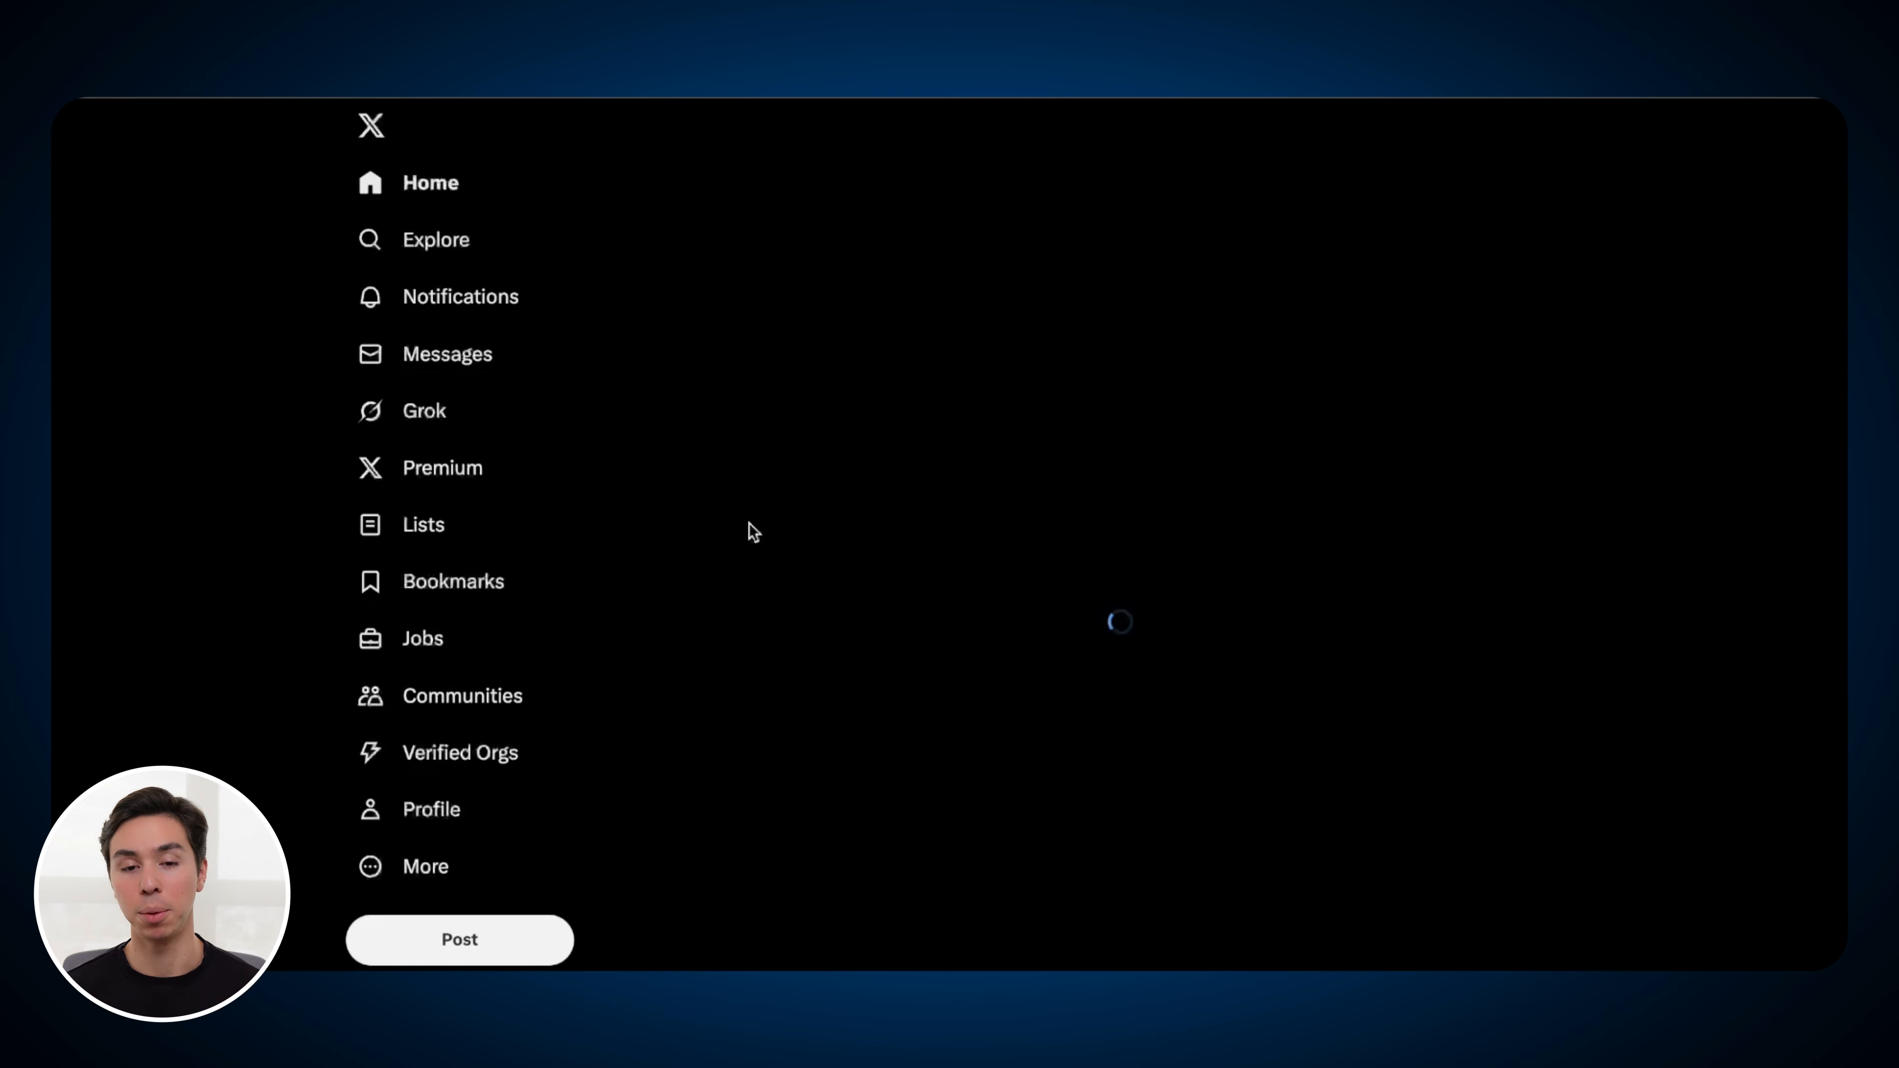
pyautogui.click(437, 808)
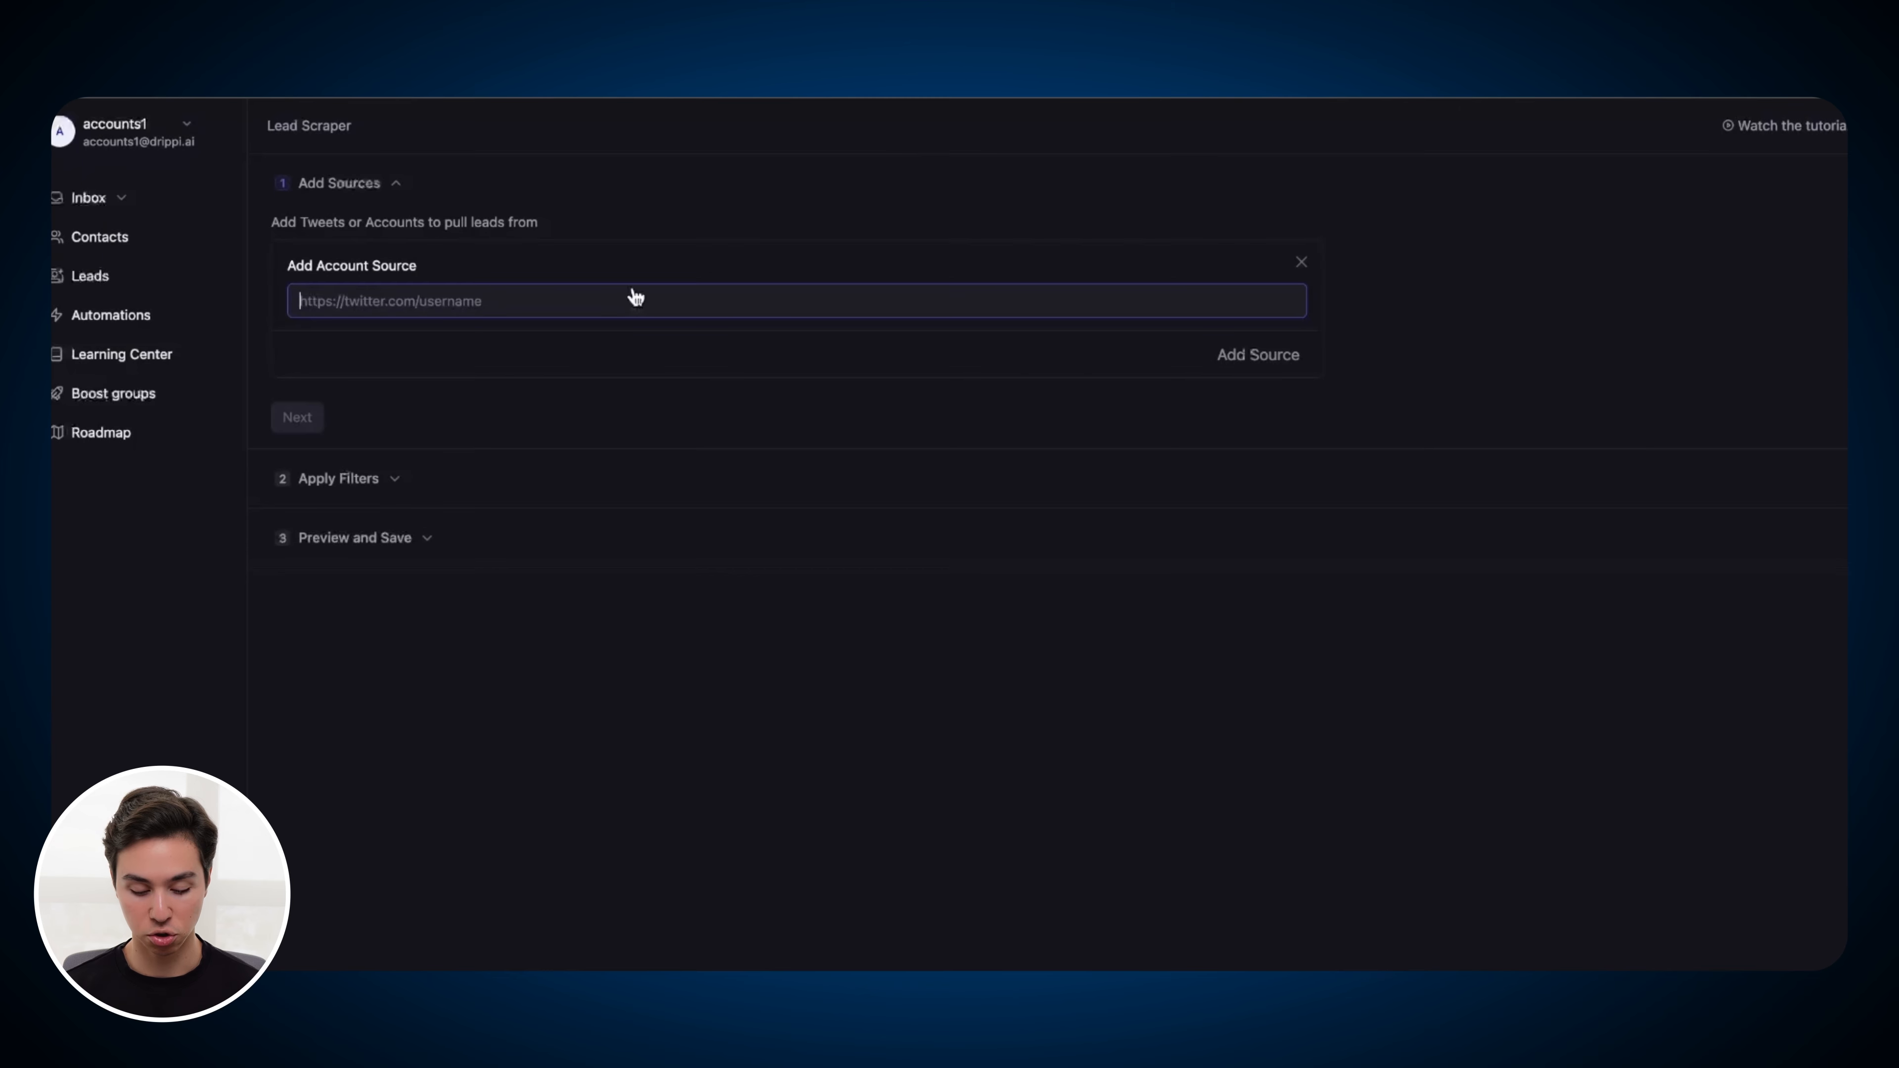
# Enter the X profile's URL as the account source and add it with both followers and following included
pyautogui.write('https://x.com/penunurialex')
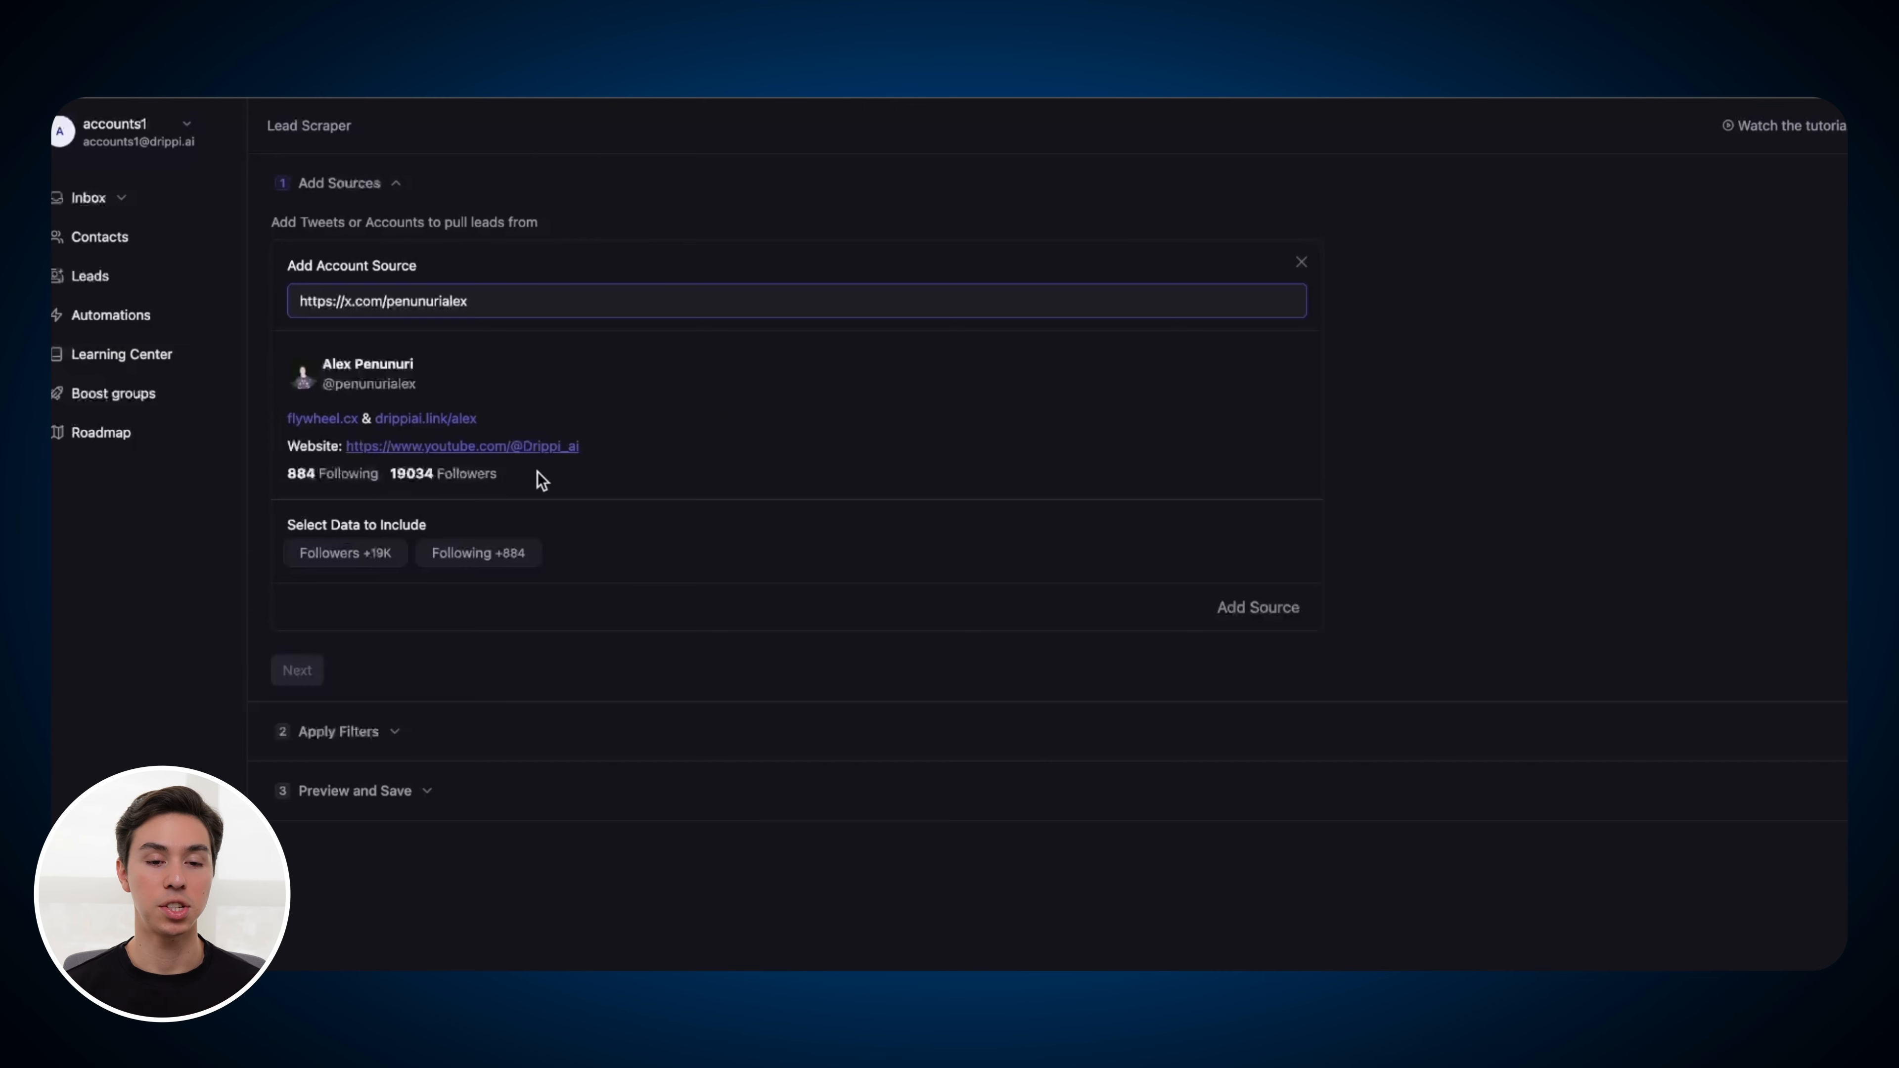
pyautogui.click(500, 554)
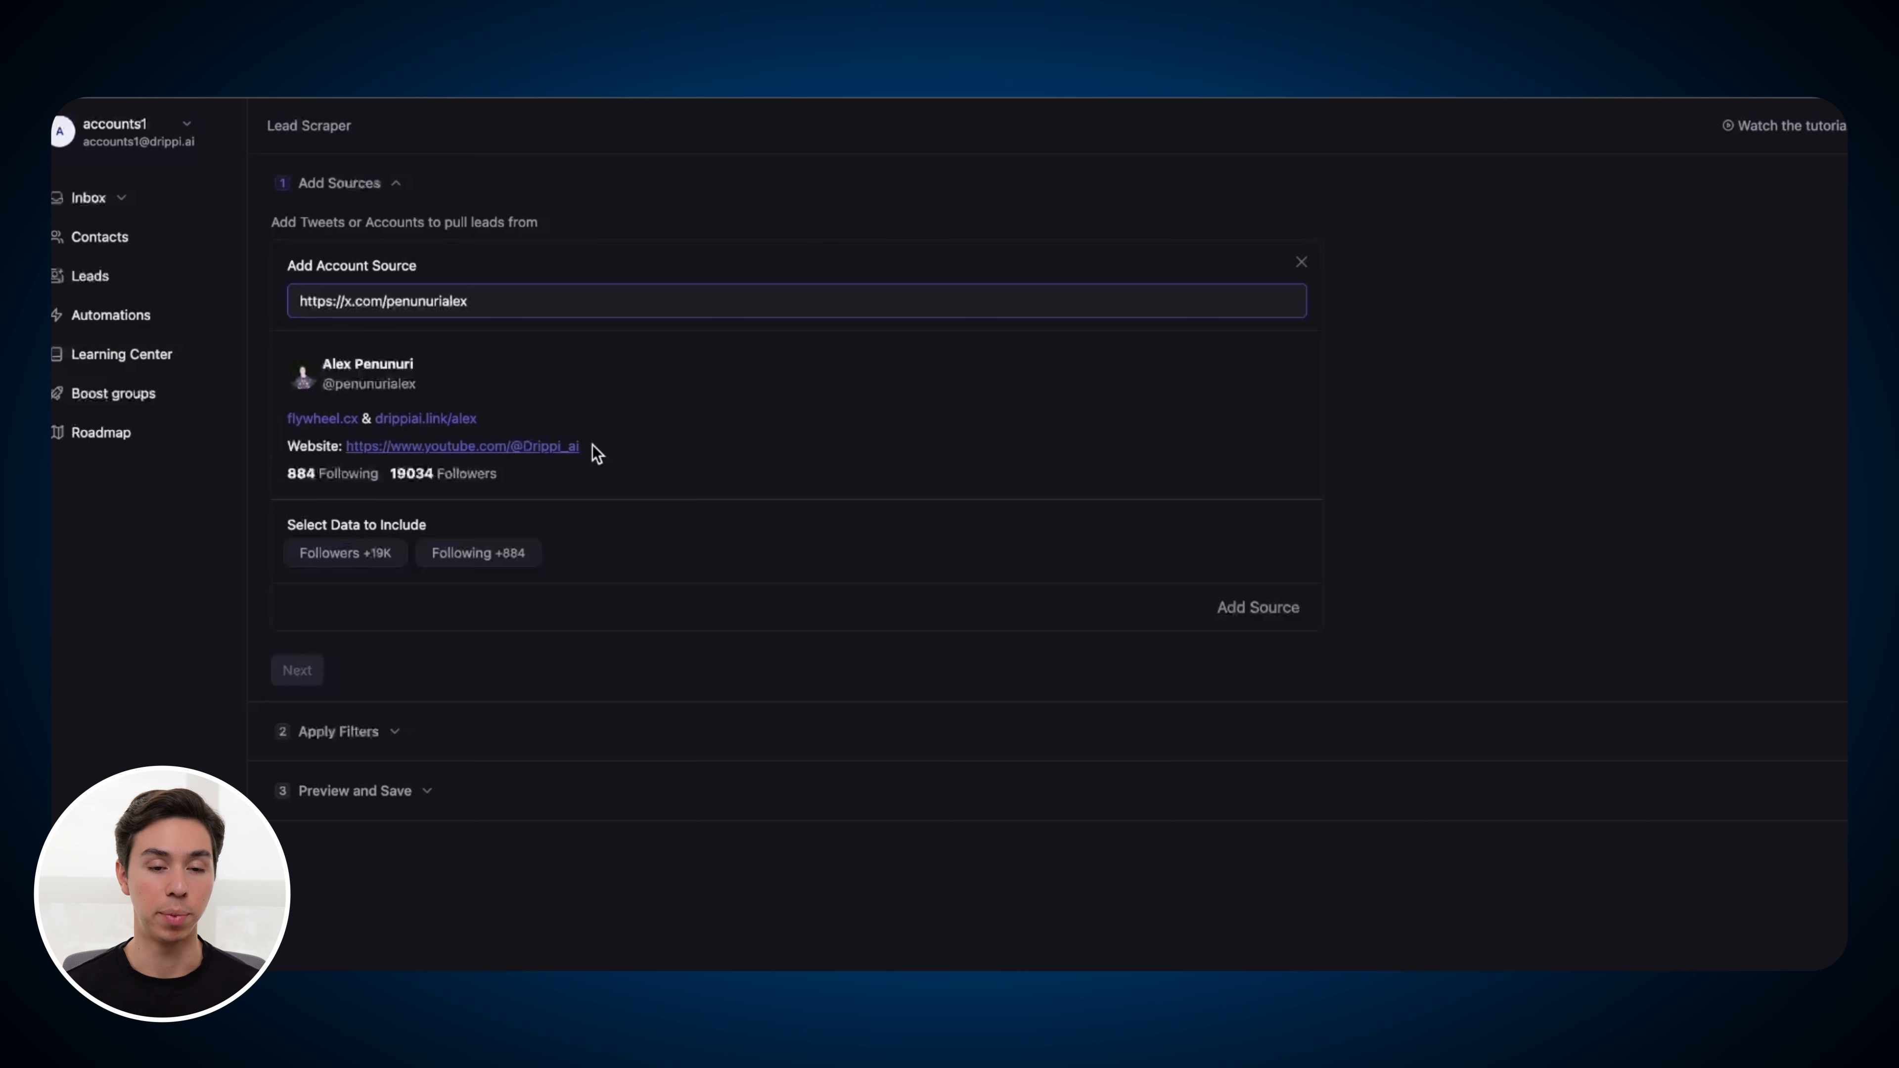
pyautogui.click(381, 563)
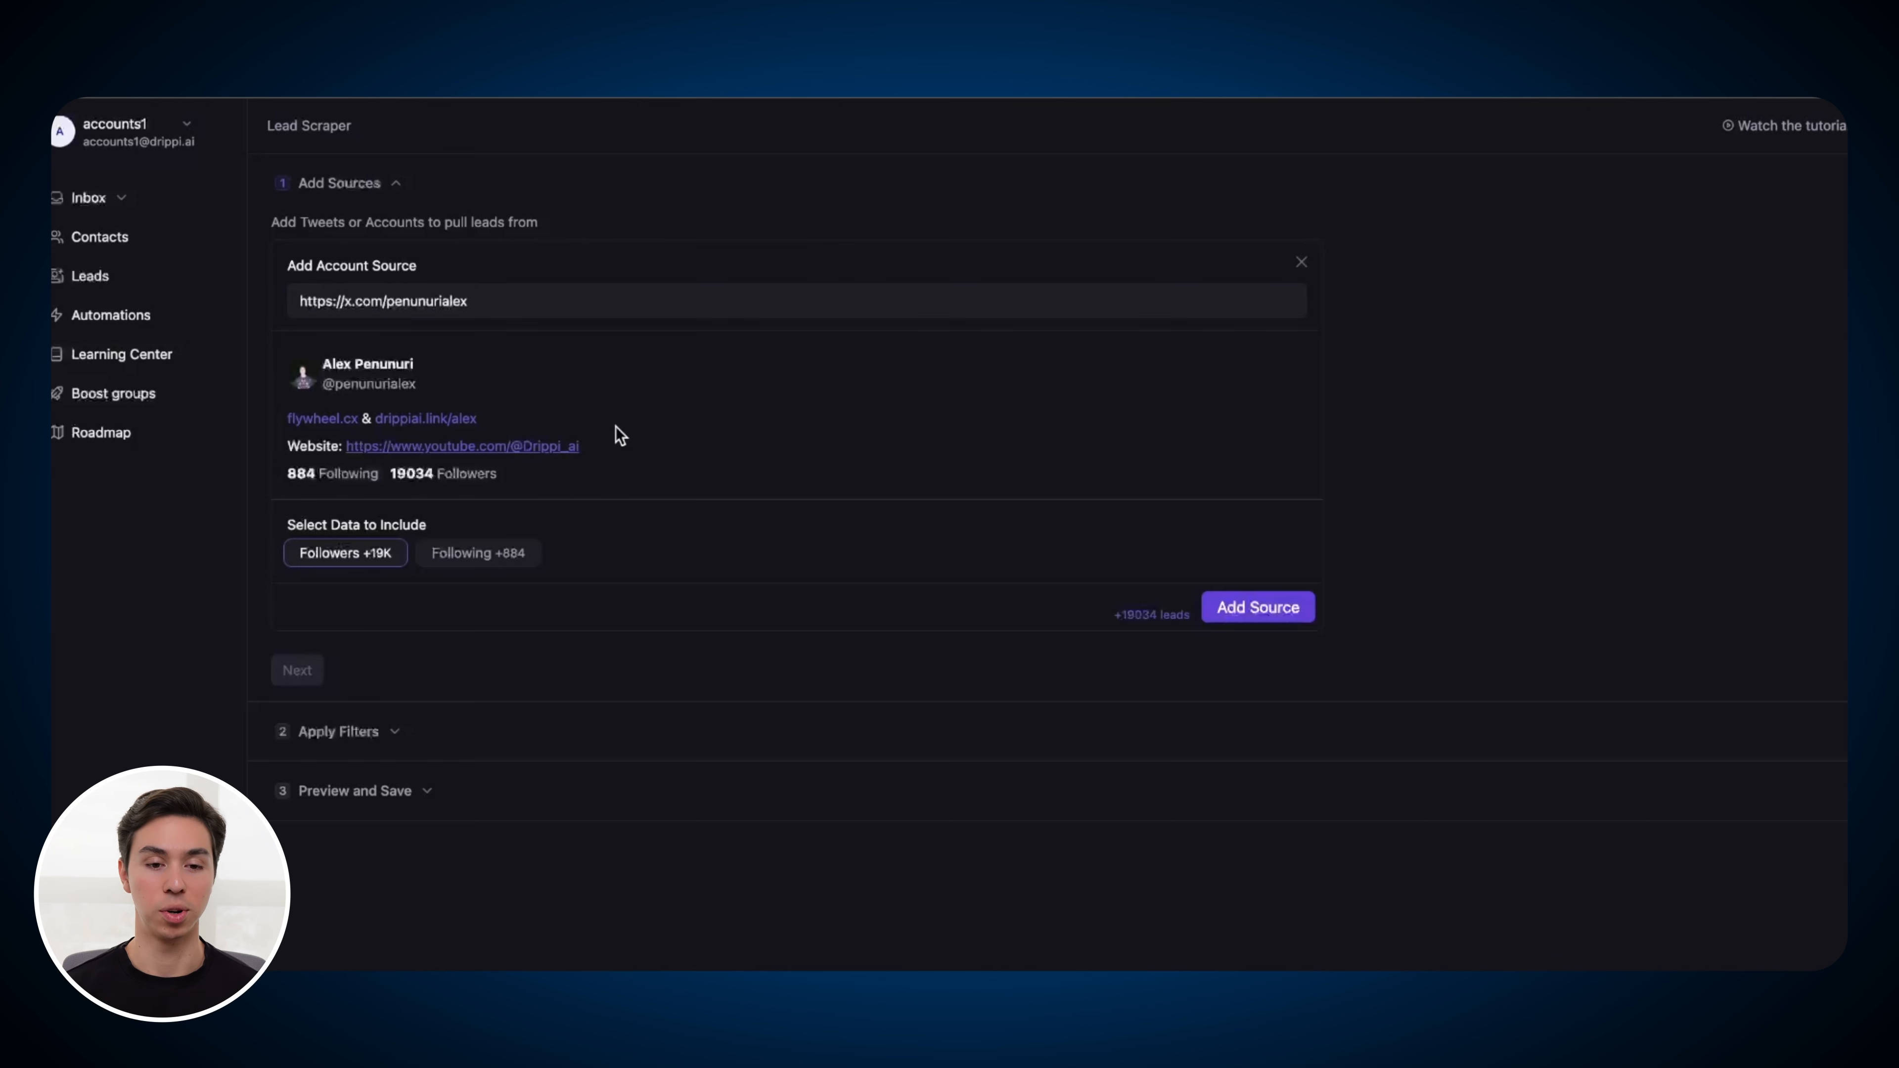
pyautogui.click(511, 562)
pyautogui.click(1259, 607)
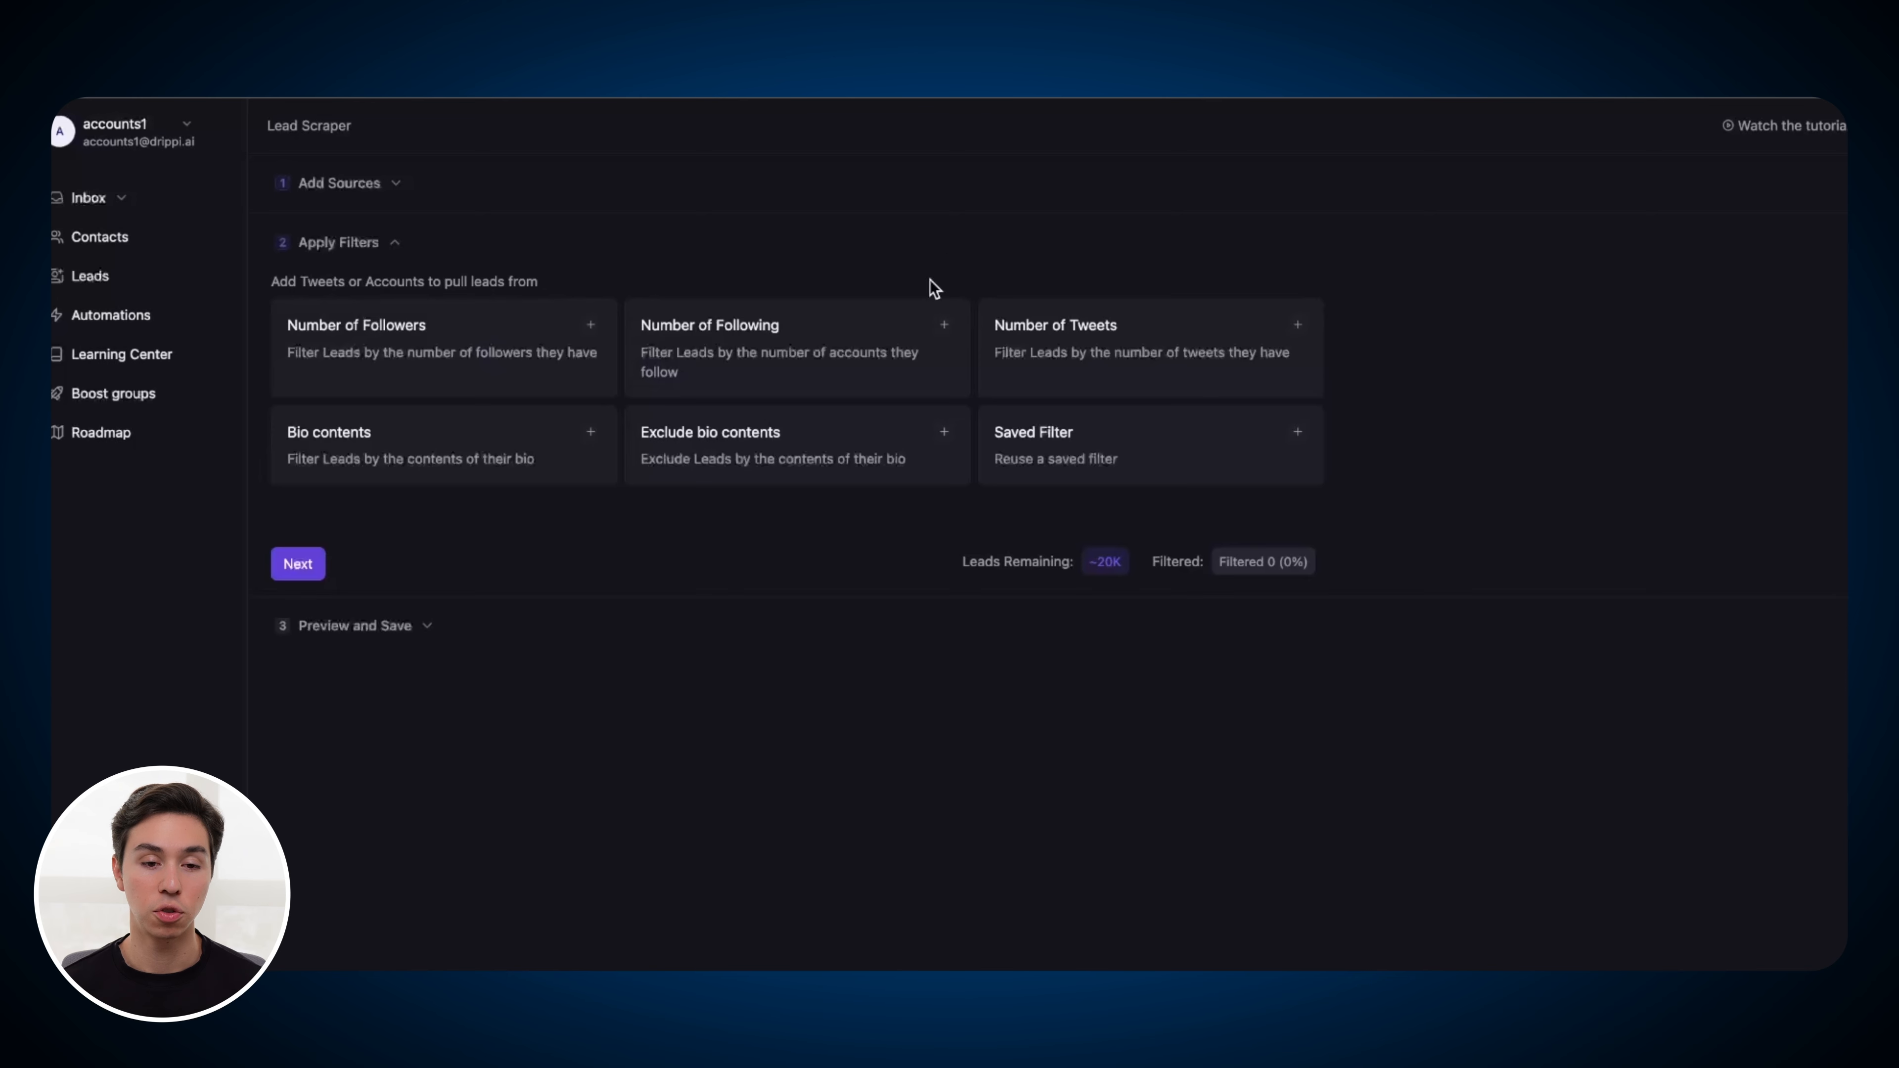
# Set up a bio contents filter with the words "ceo" and "founder"
pyautogui.click(485, 465)
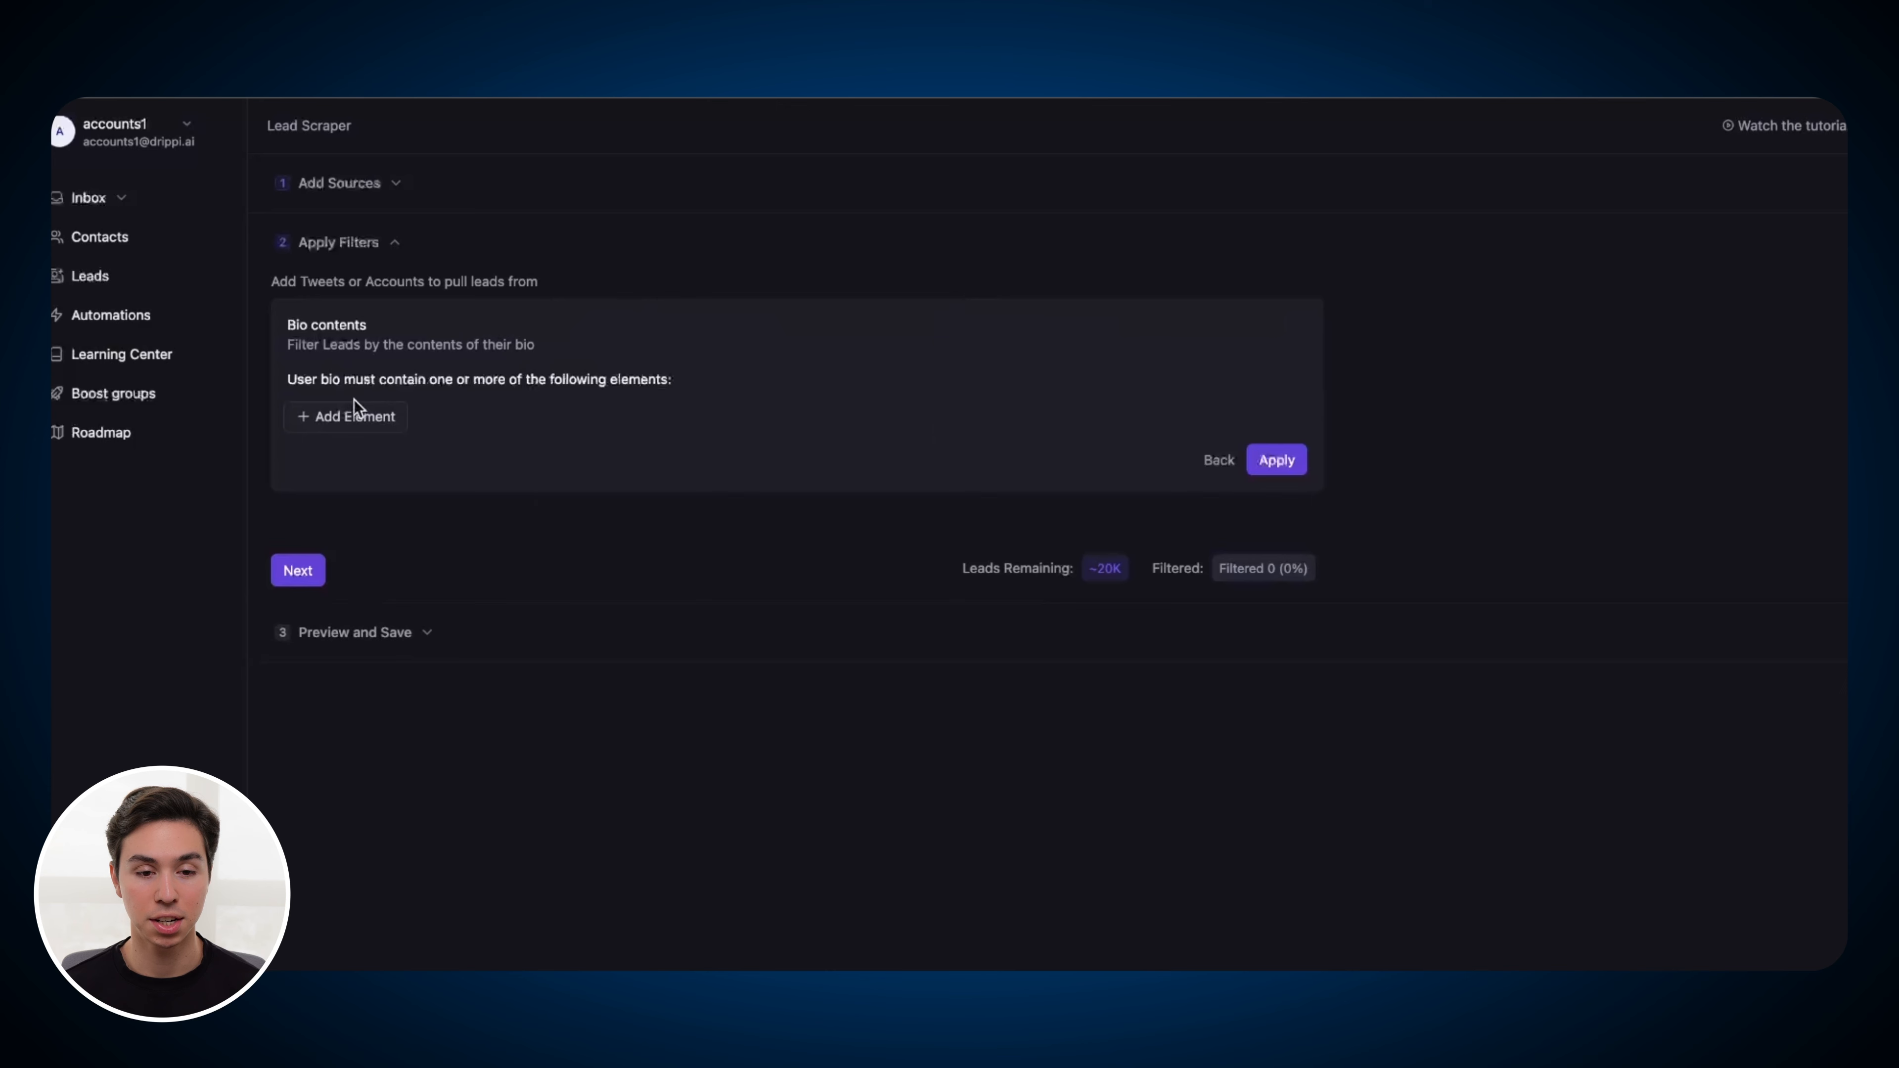
pyautogui.click(354, 415)
pyautogui.click(366, 470)
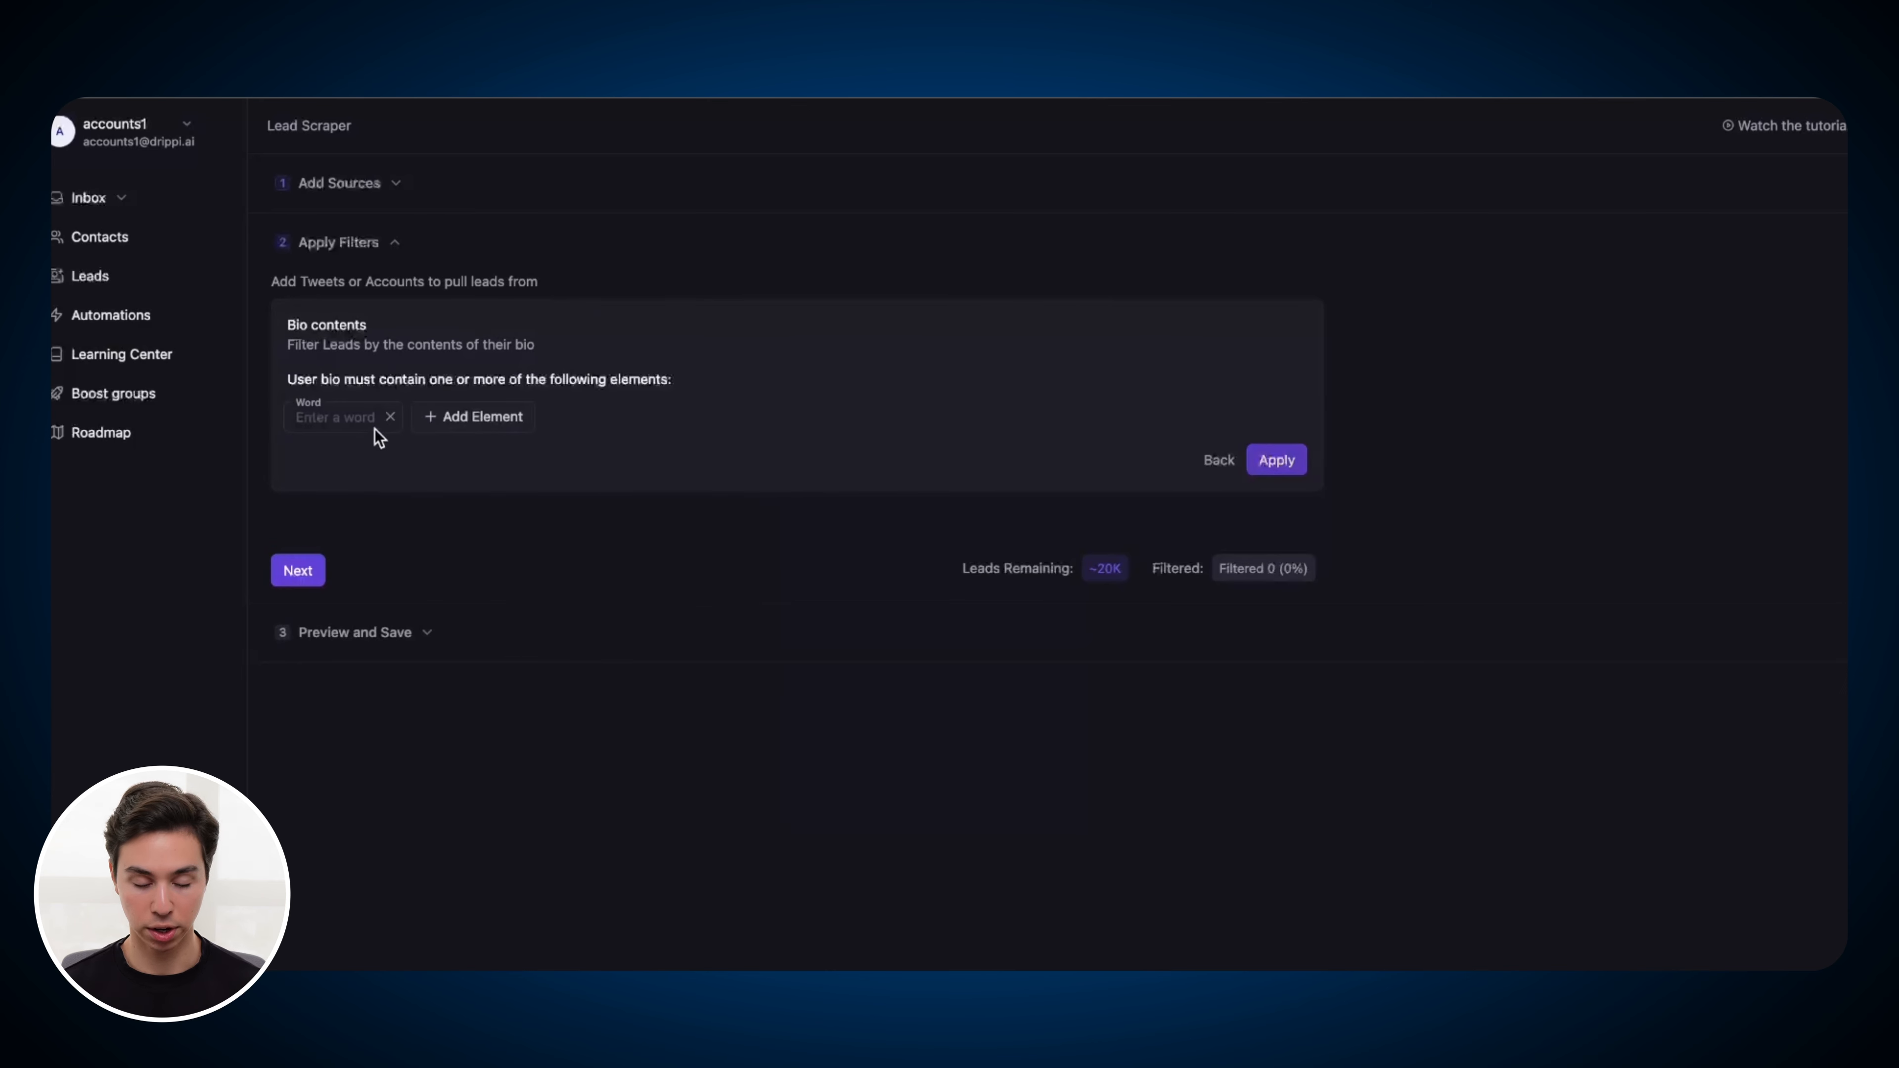
pyautogui.click(344, 419)
pyautogui.write('ceo')
pyautogui.click(486, 416)
pyautogui.click(452, 449)
pyautogui.write('founder')
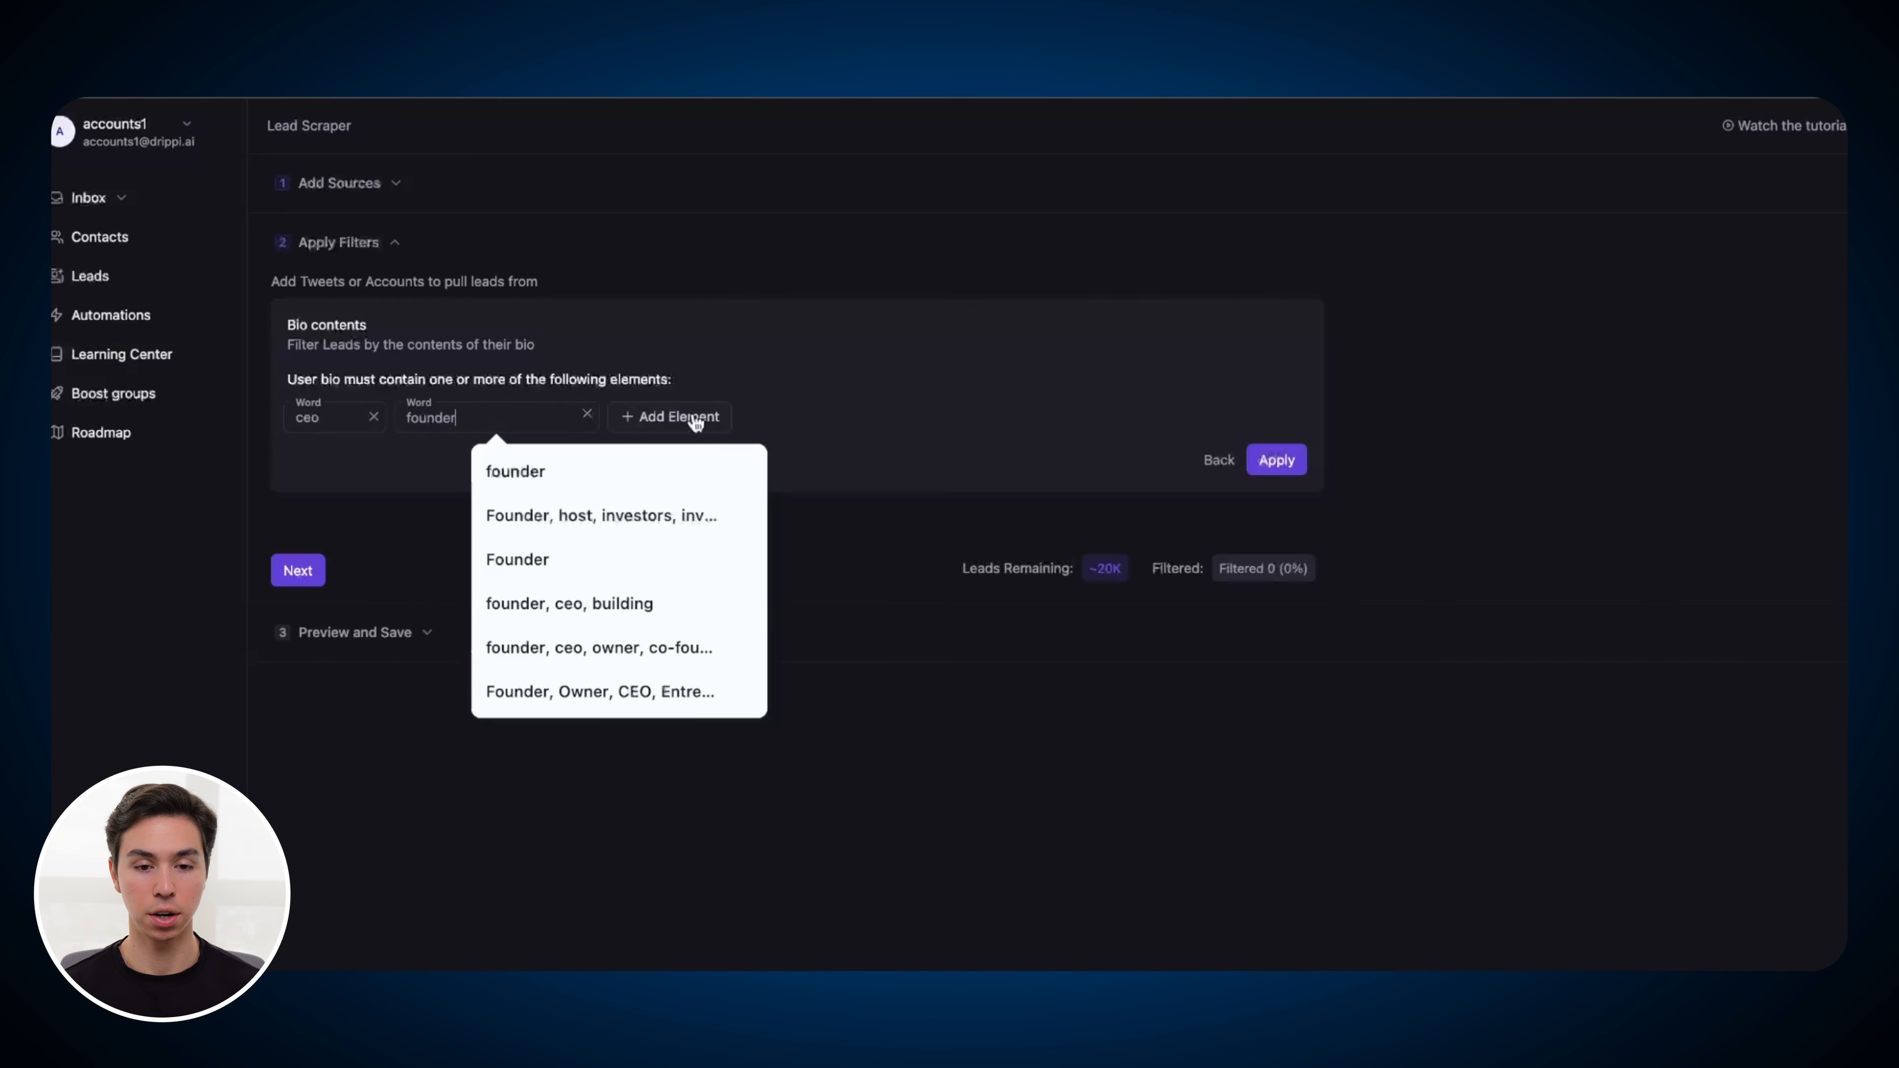
# Add the phrase "co-founder" to the bio contents filter and apply it
pyautogui.click(623, 420)
pyautogui.click(585, 465)
pyautogui.click(564, 419)
pyautogui.write('co-founder')
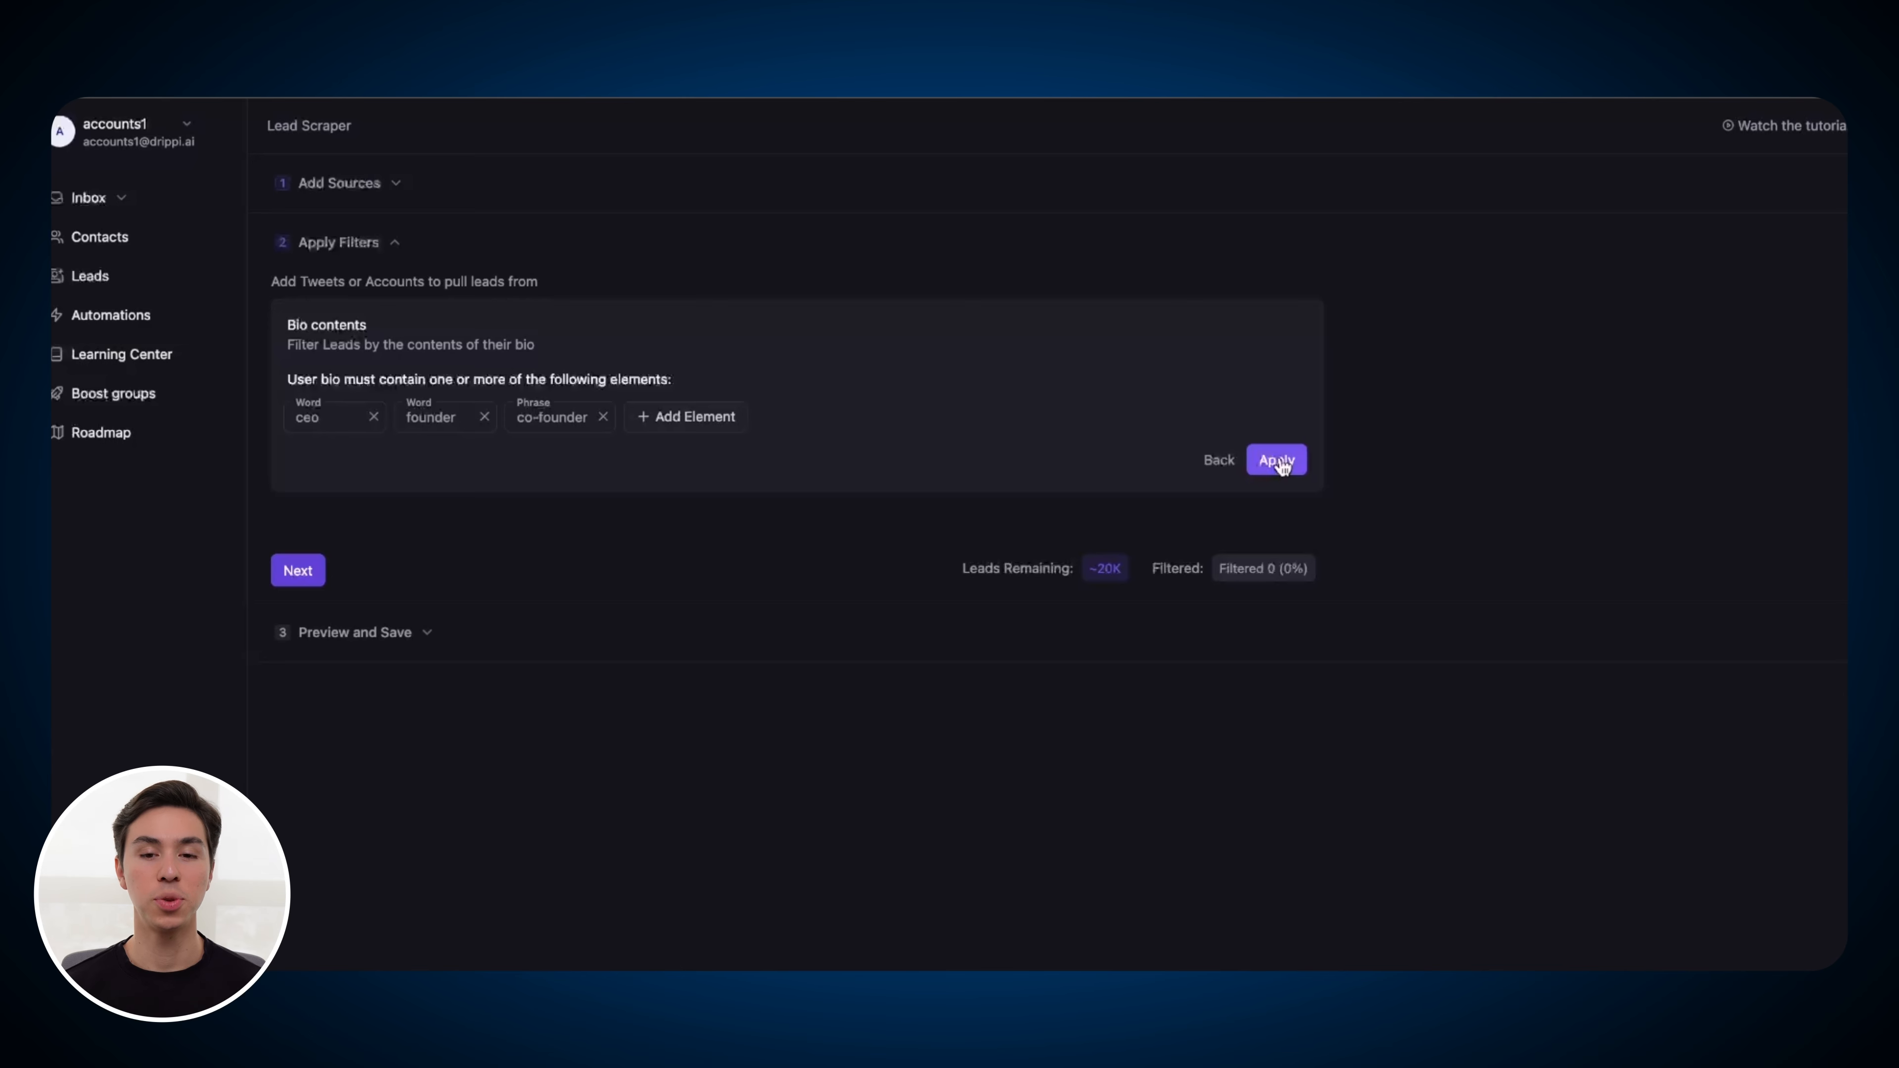
pyautogui.click(1276, 459)
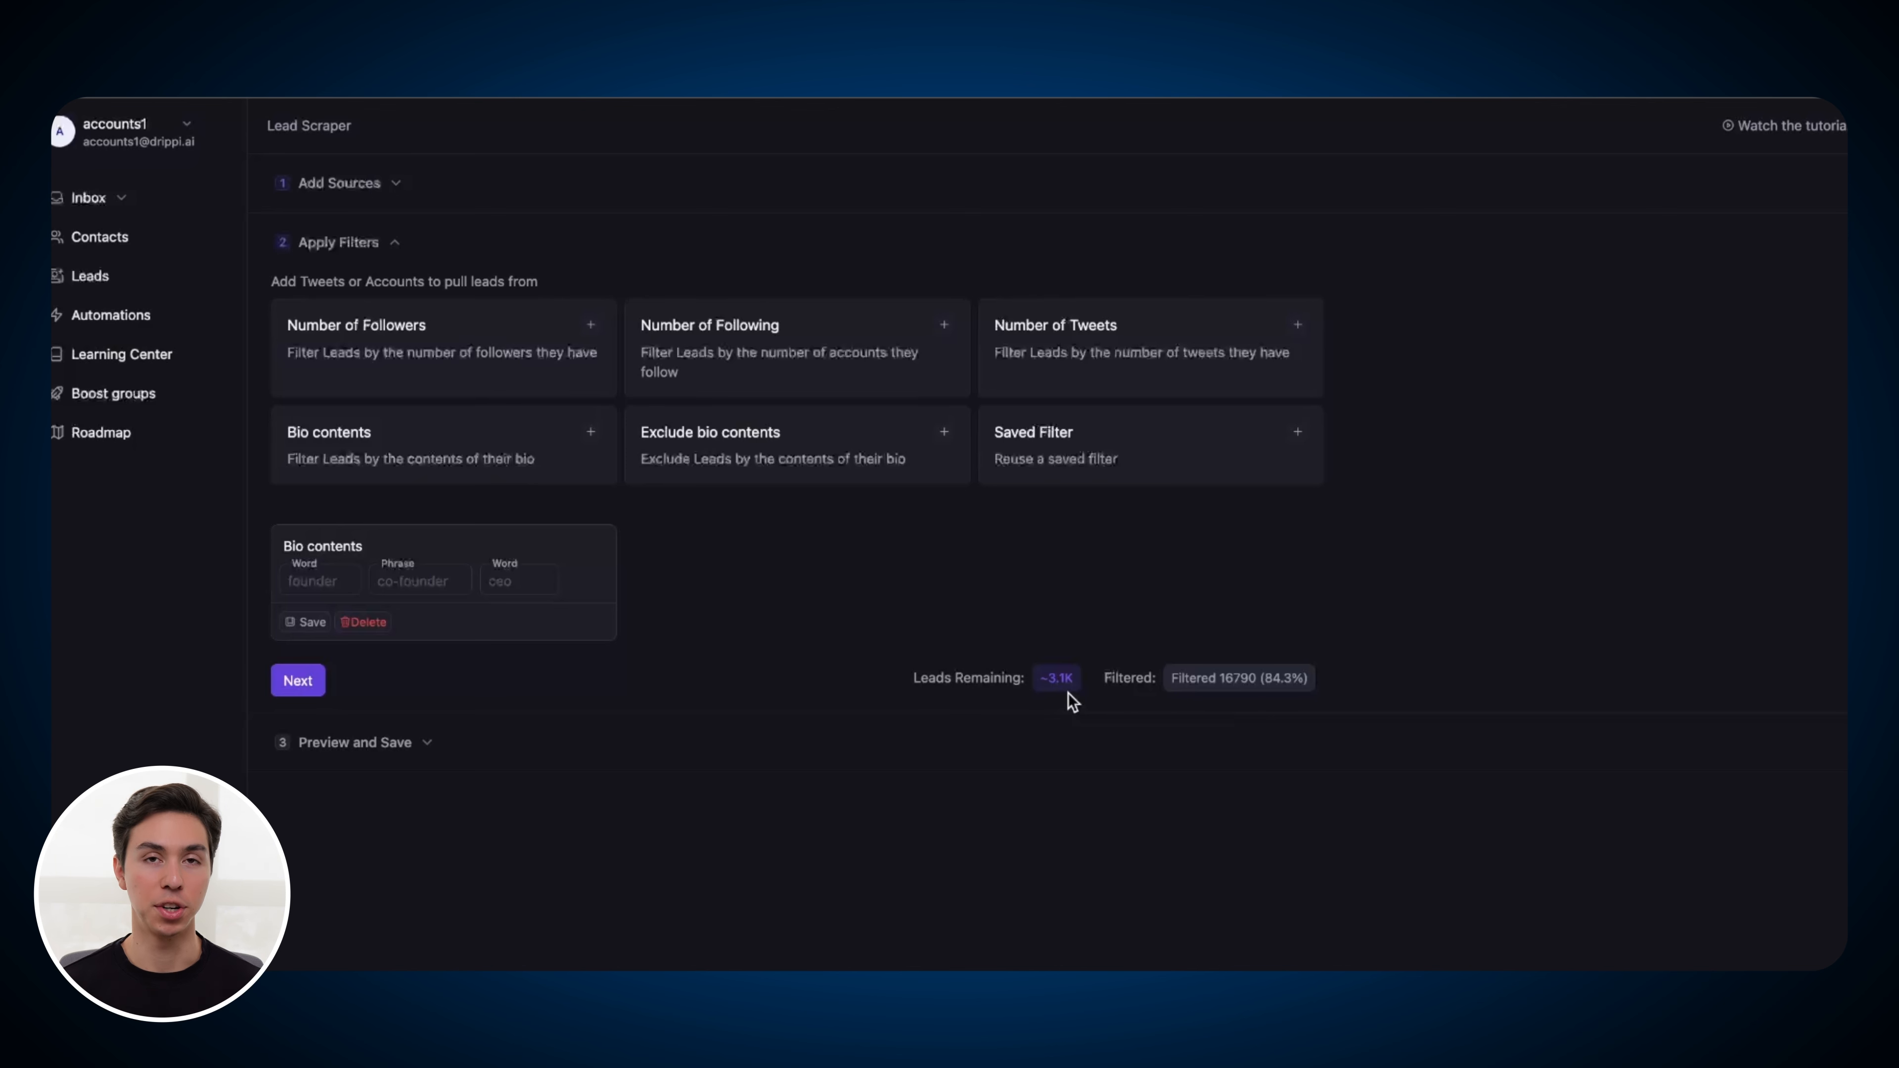
# Filter the leads to accounts with more than 100 followers and proceed to the preview
pyautogui.click(439, 365)
pyautogui.click(636, 388)
pyautogui.write('100')
pyautogui.click(1271, 416)
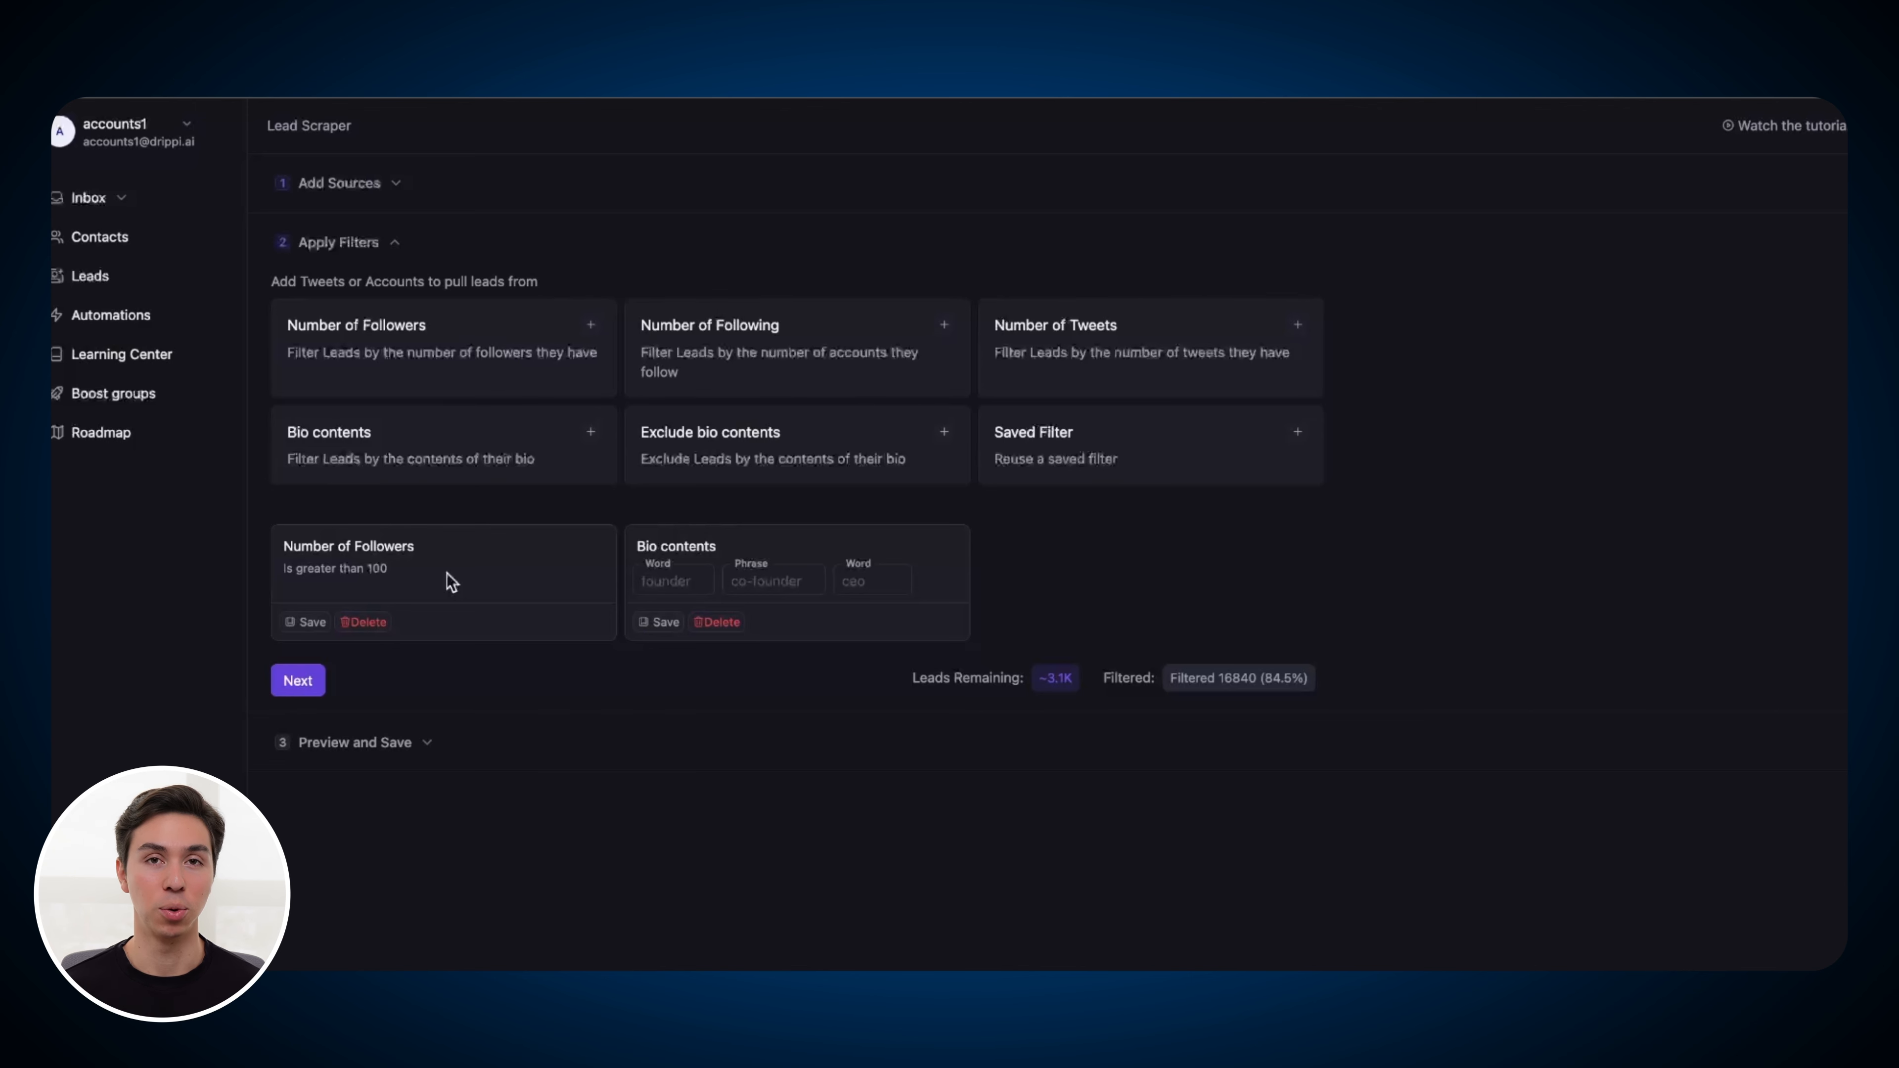
pyautogui.click(298, 680)
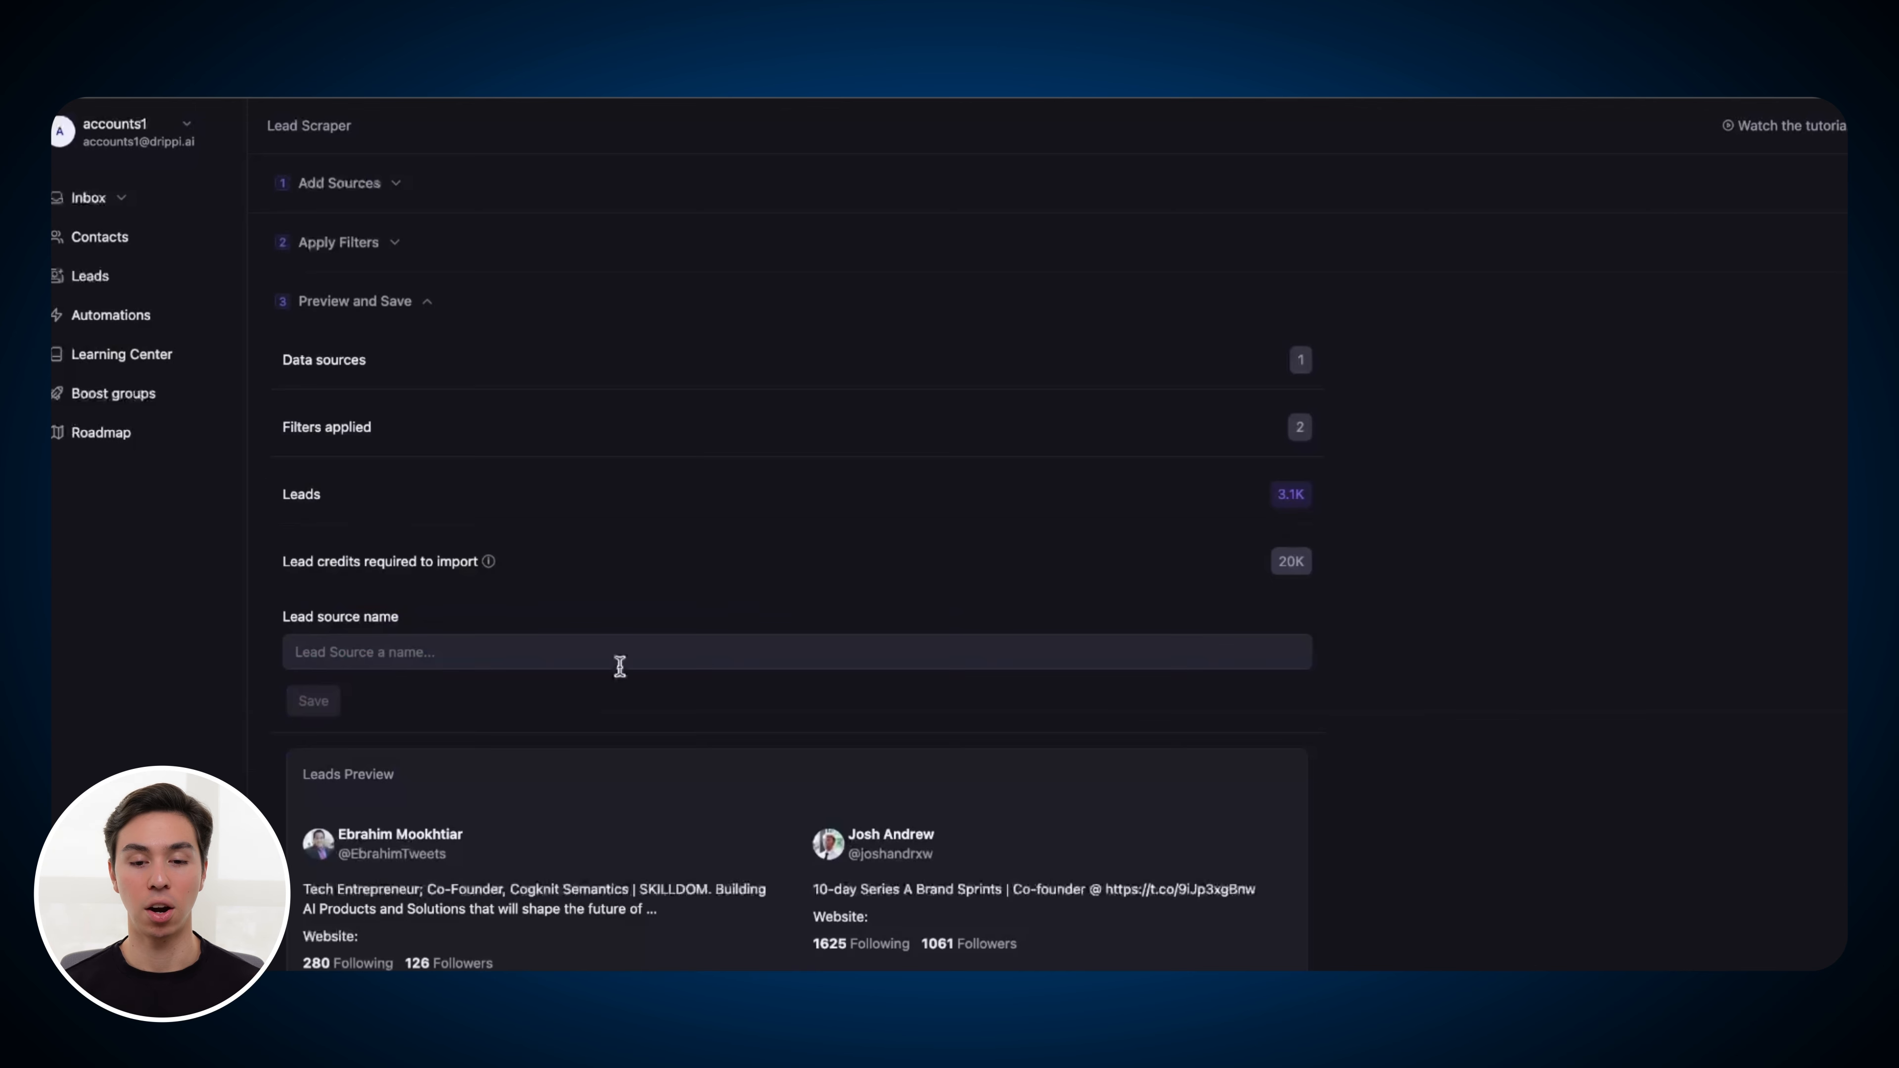
# Look through the previewed leads, name the lead source "youtube demo" and save it
pyautogui.scroll(-2, 620, 666)
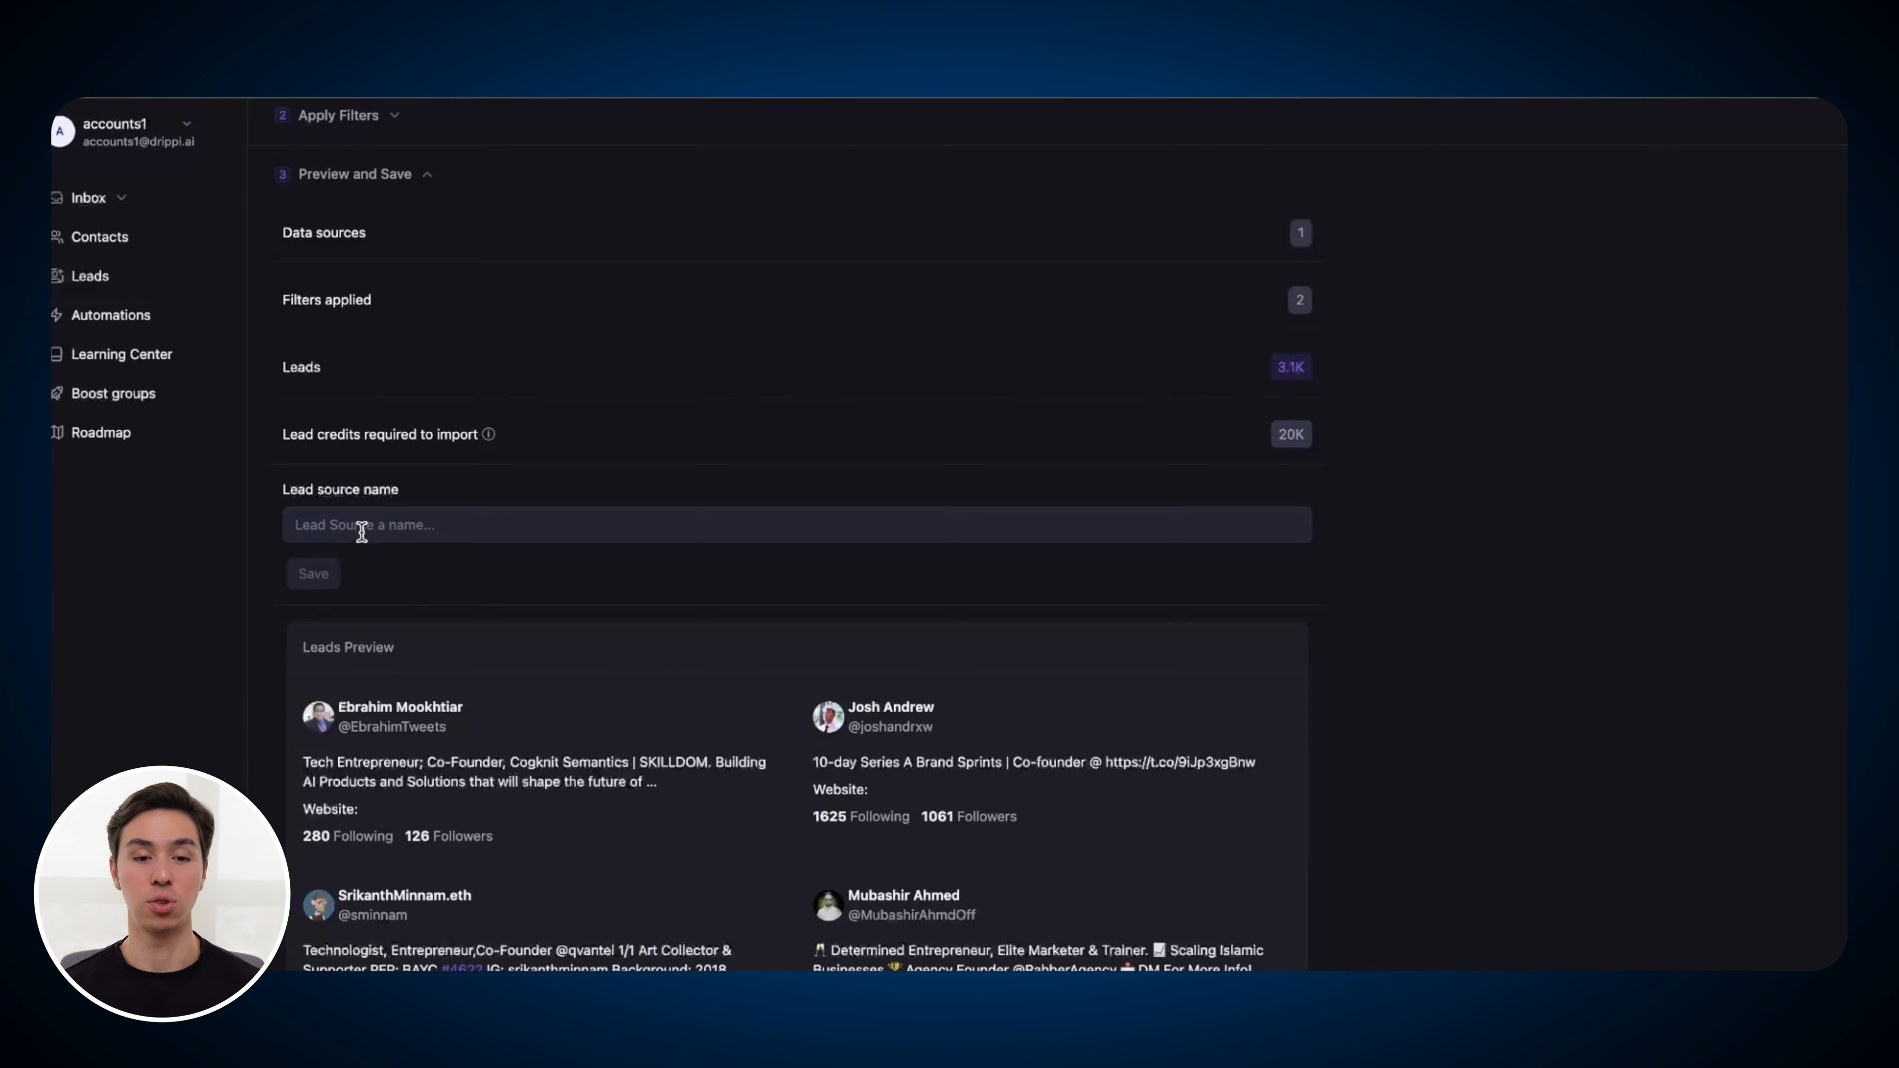
pyautogui.scroll(-8, 594, 929)
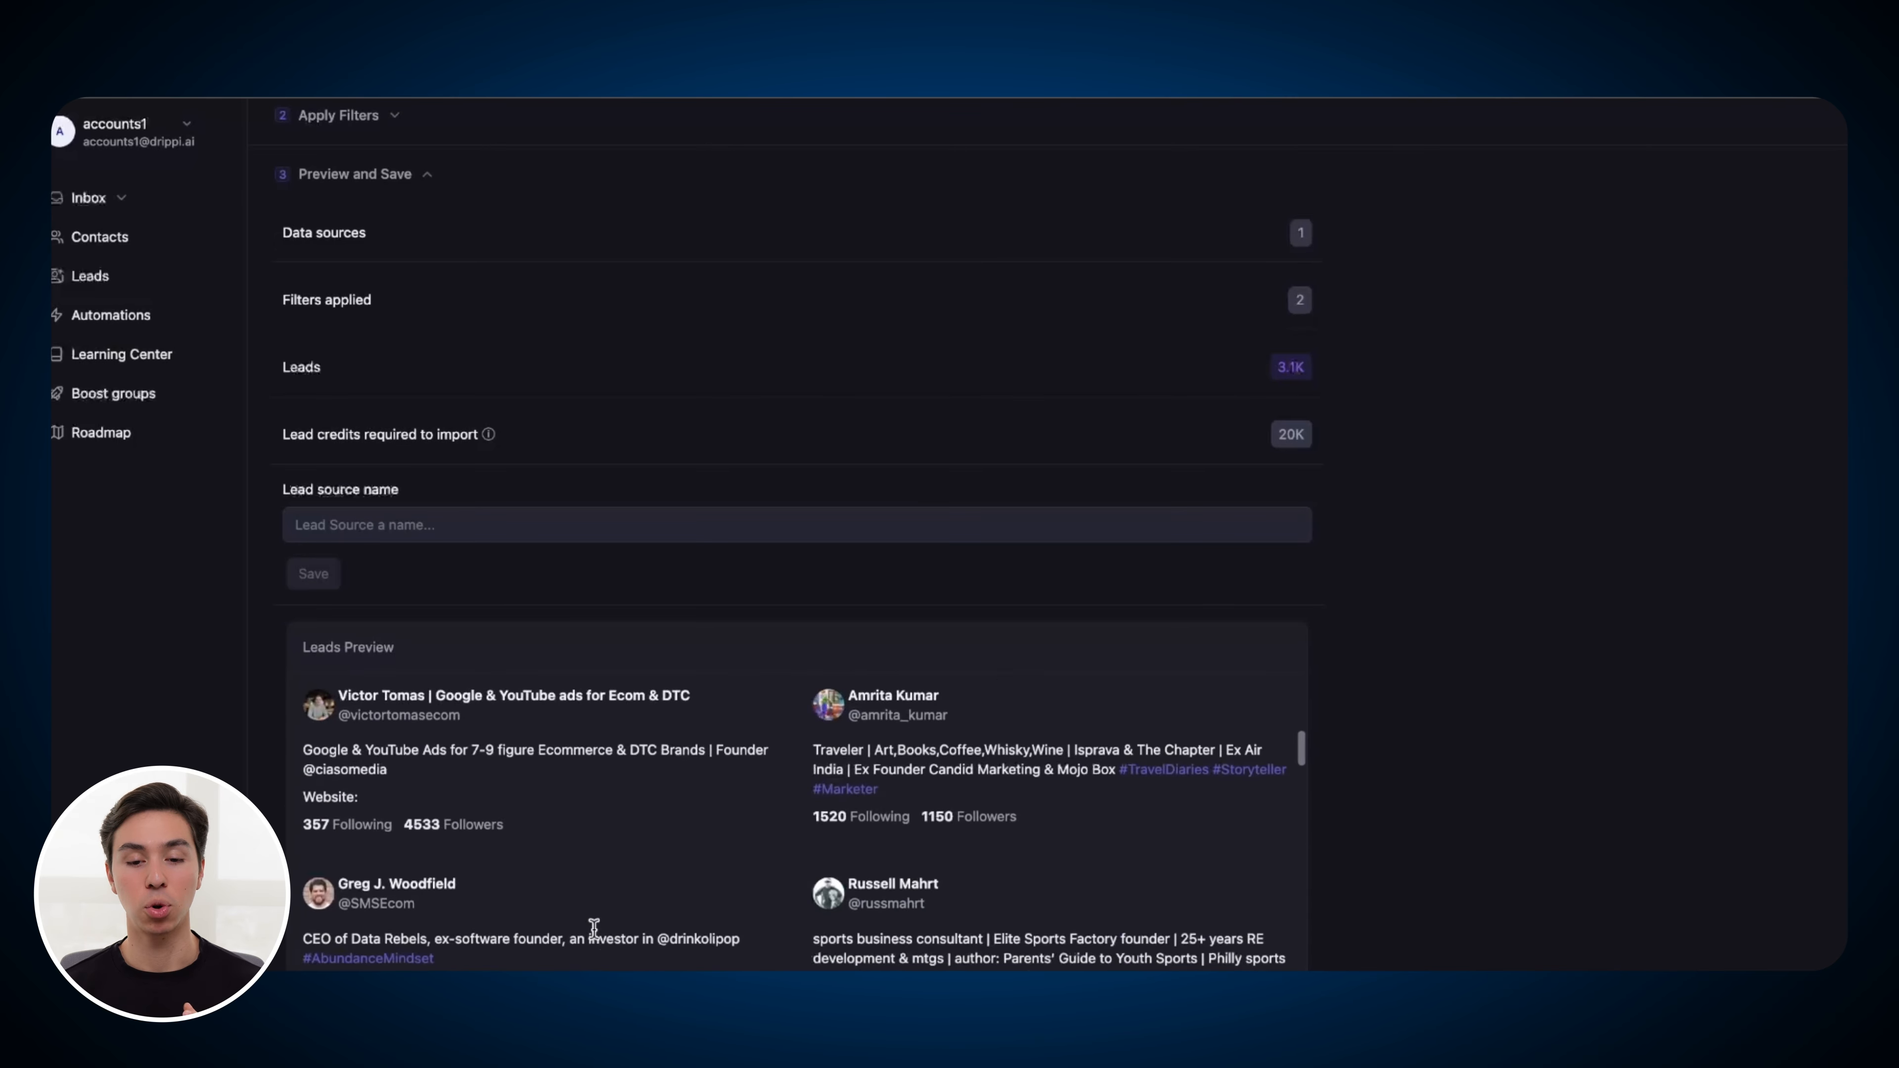
pyautogui.scroll(-1, 593, 929)
pyautogui.scroll(8, 593, 929)
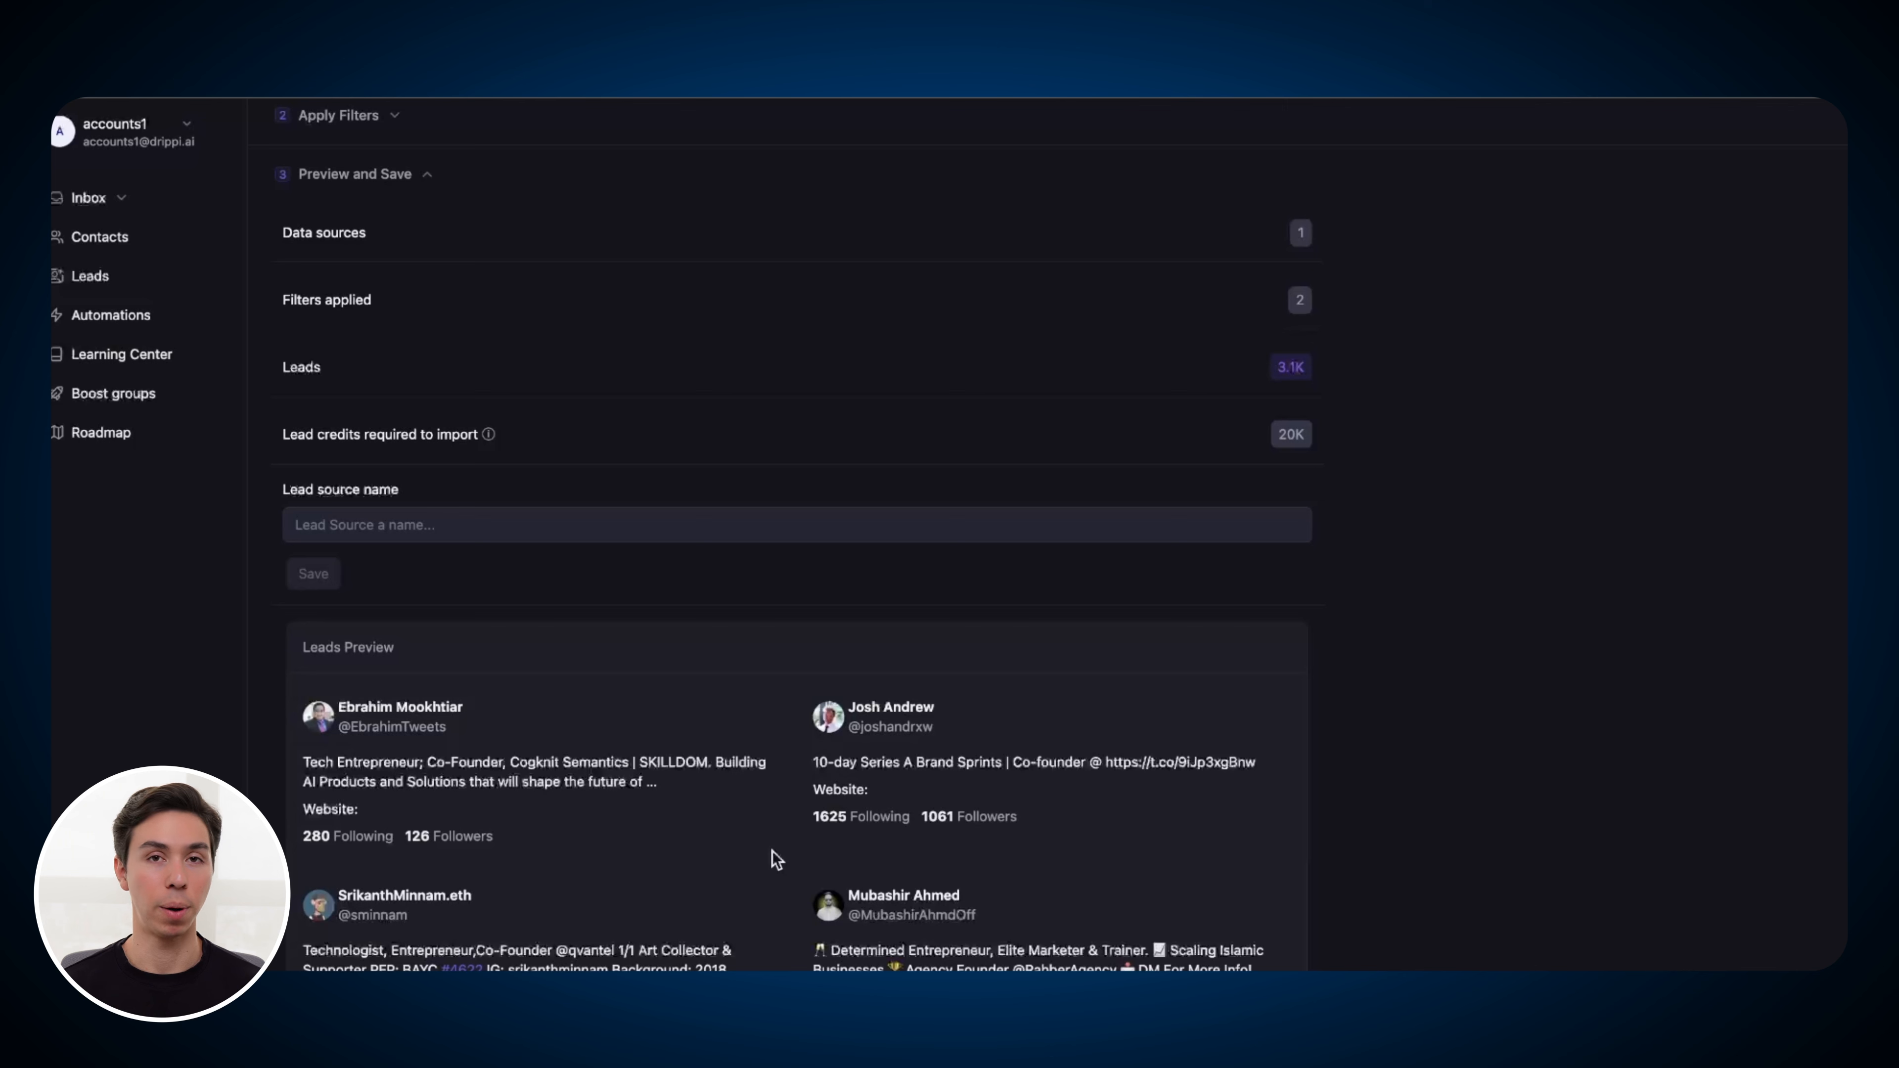
pyautogui.write('youtube demo')
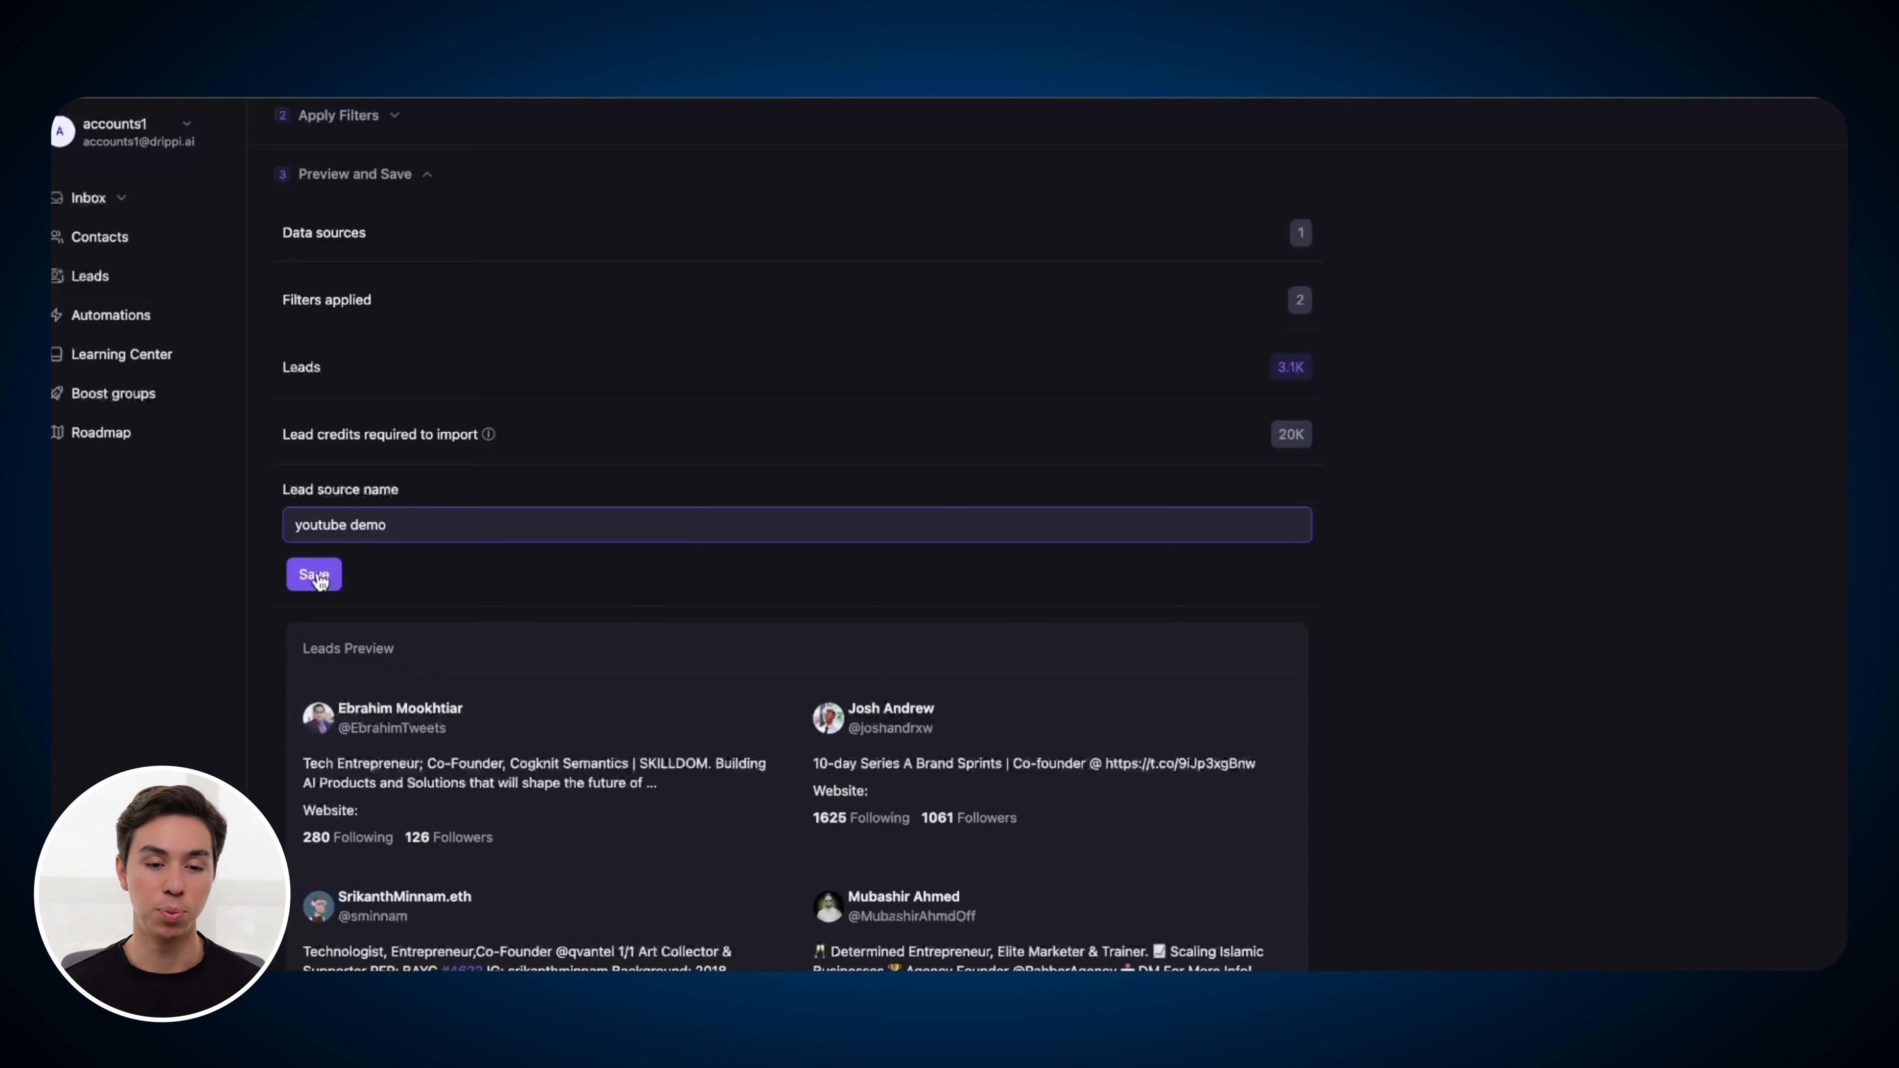
pyautogui.click(315, 576)
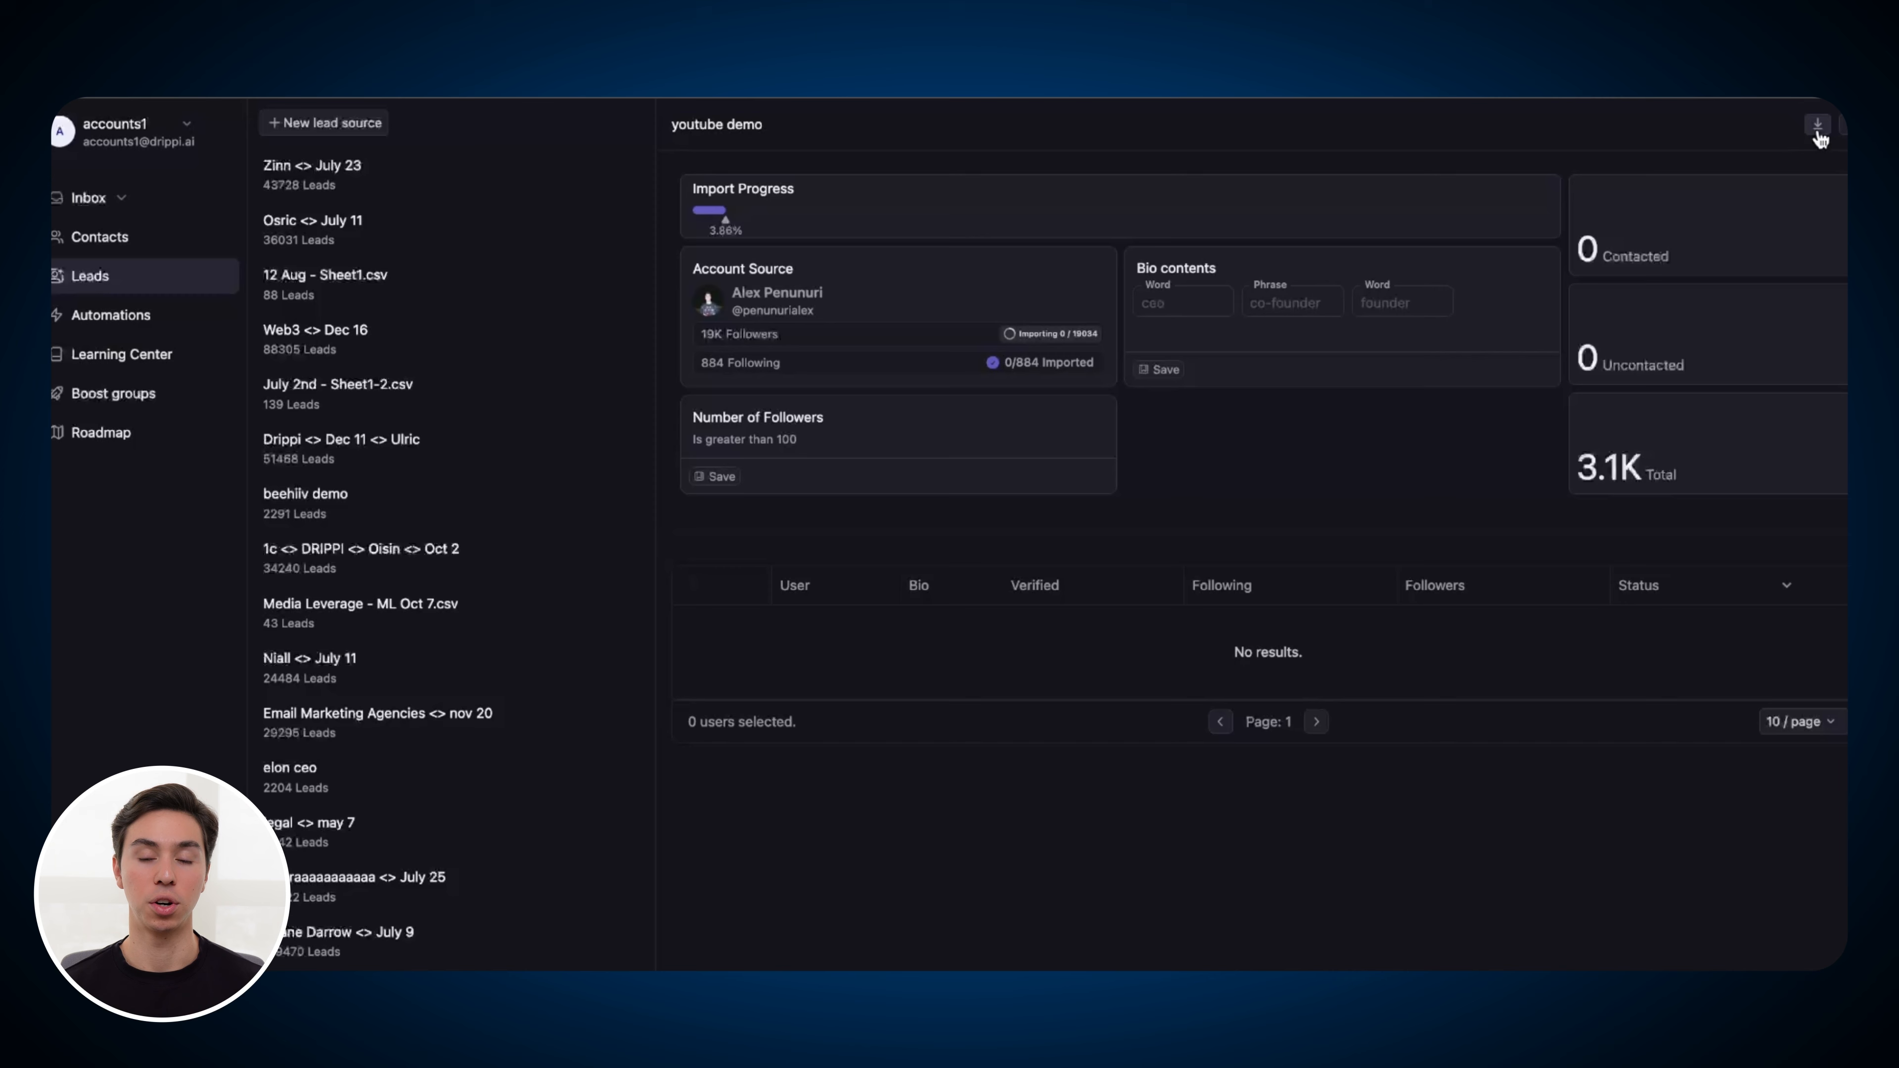
pyautogui.scroll(-2, 1130, 530)
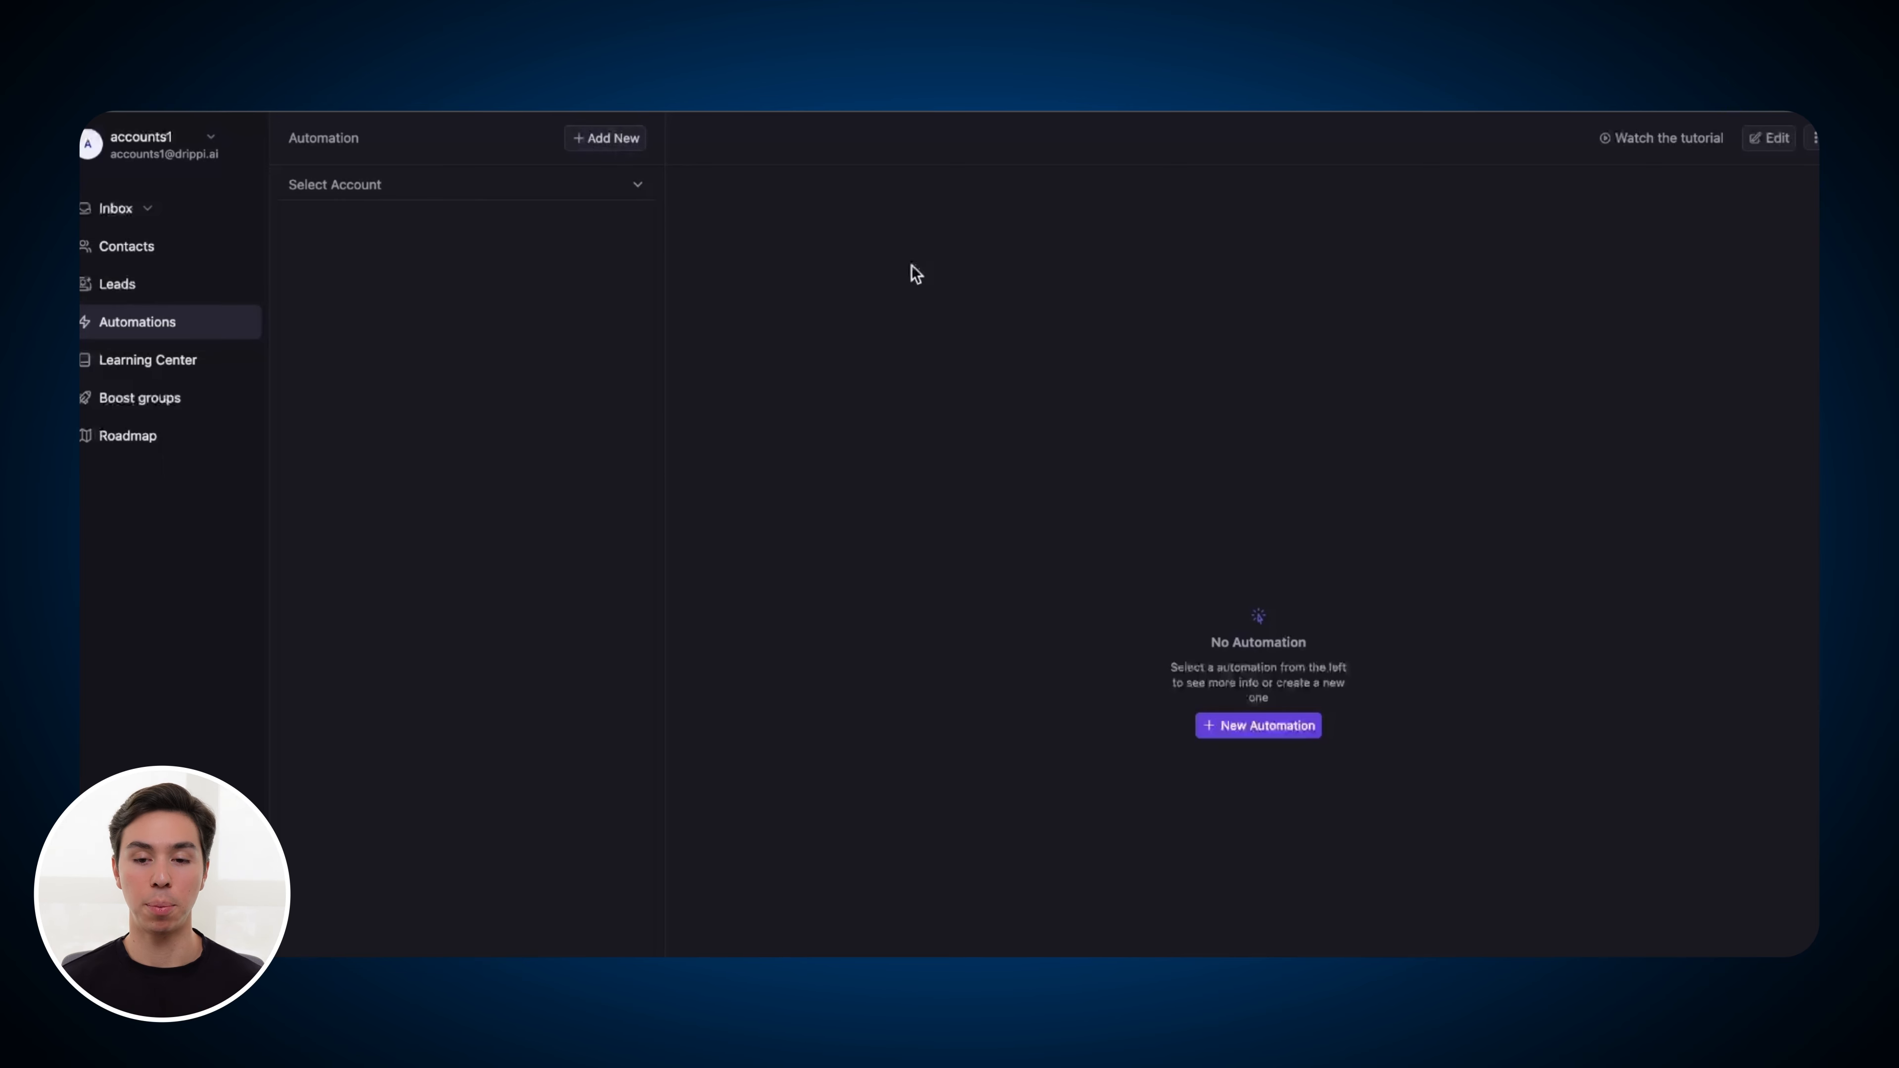
# Create a new Cold DM 2.0 automation and set Youtube demo as its lead source
pyautogui.click(1252, 736)
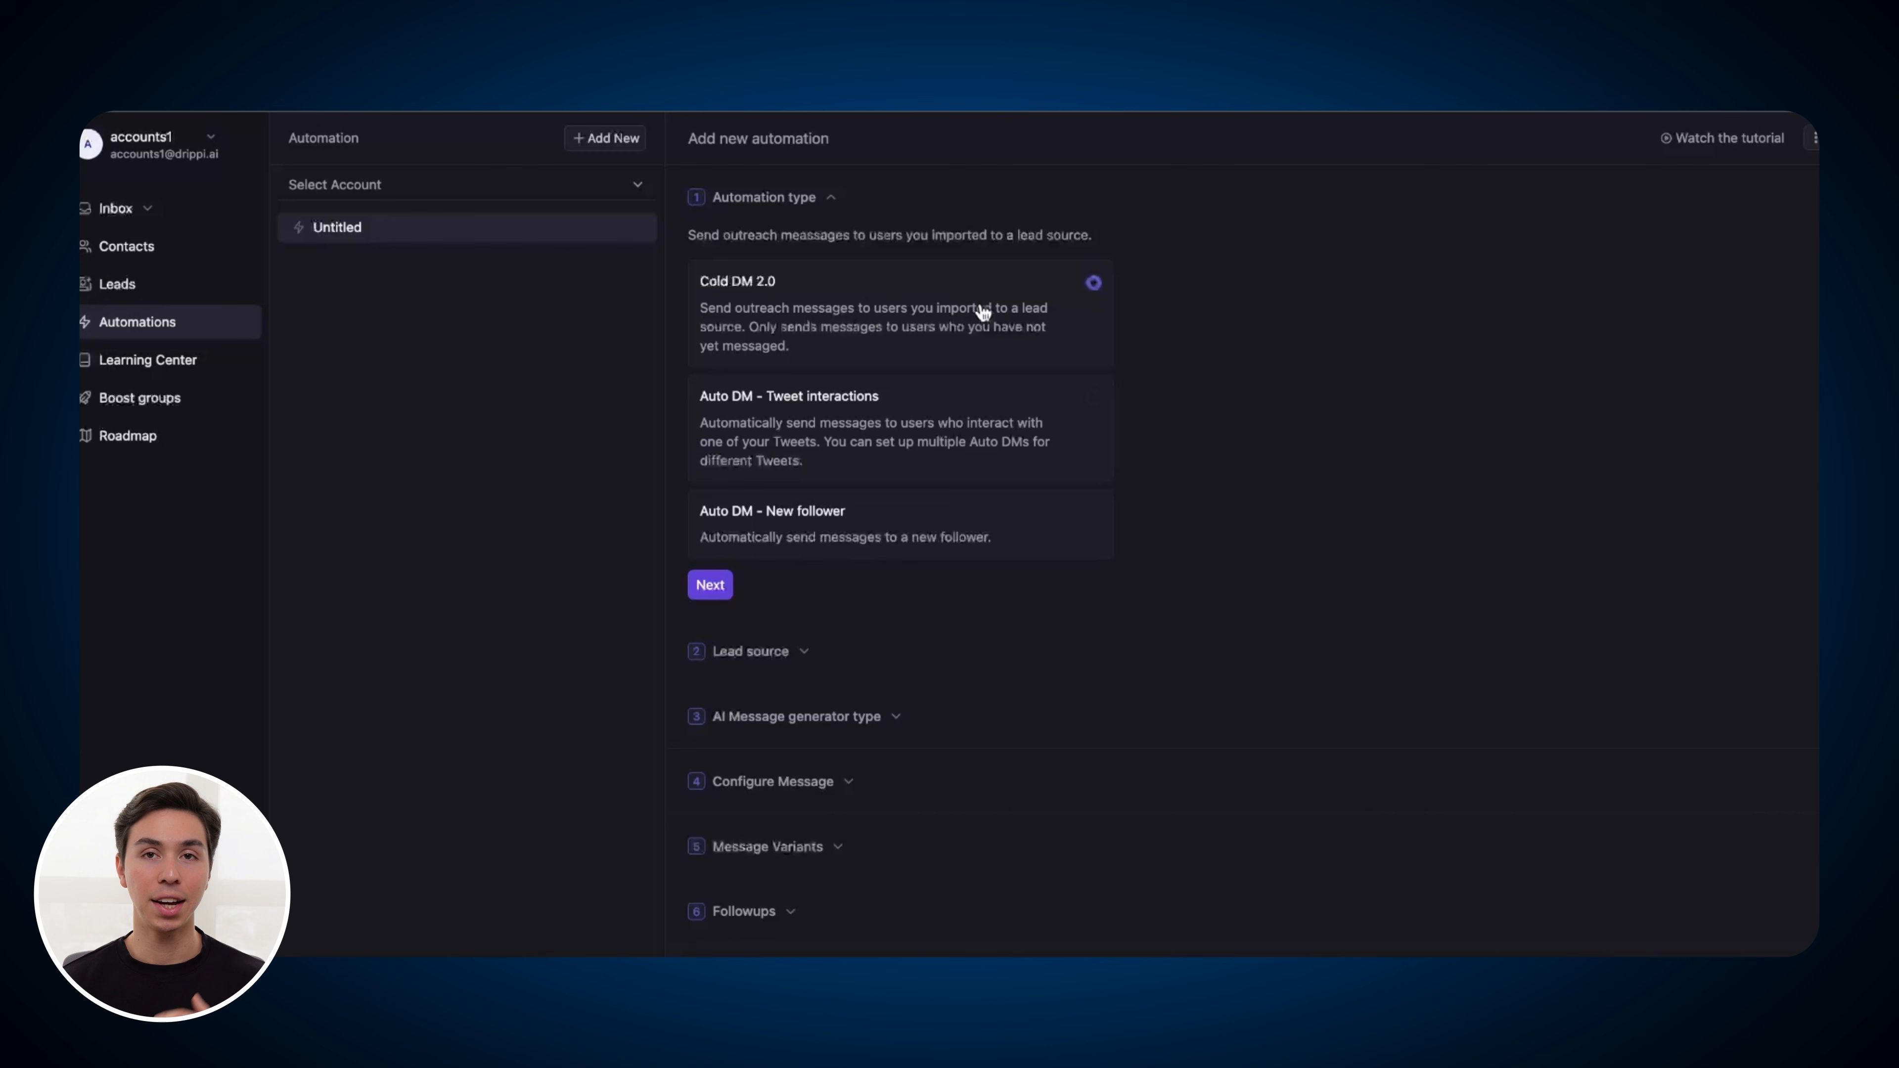
pyautogui.click(723, 586)
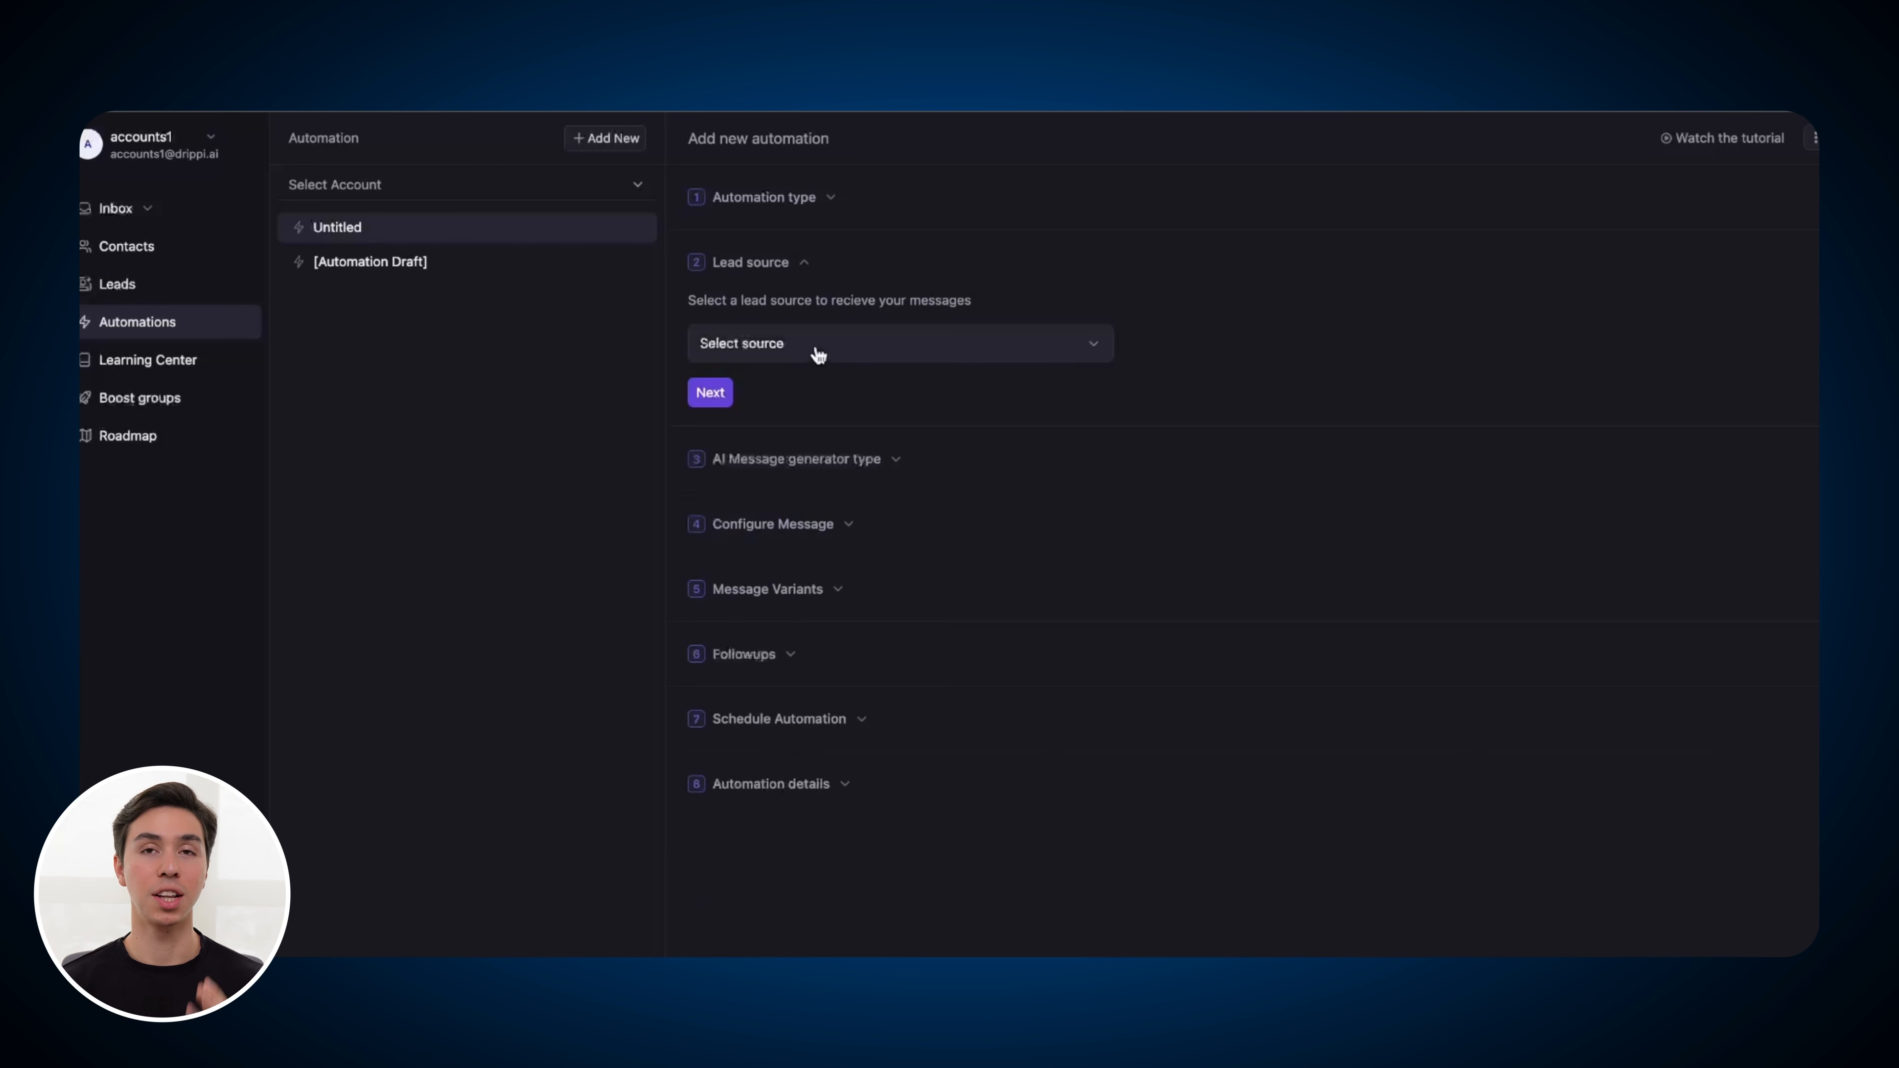
pyautogui.click(818, 355)
pyautogui.scroll(-10, 820, 396)
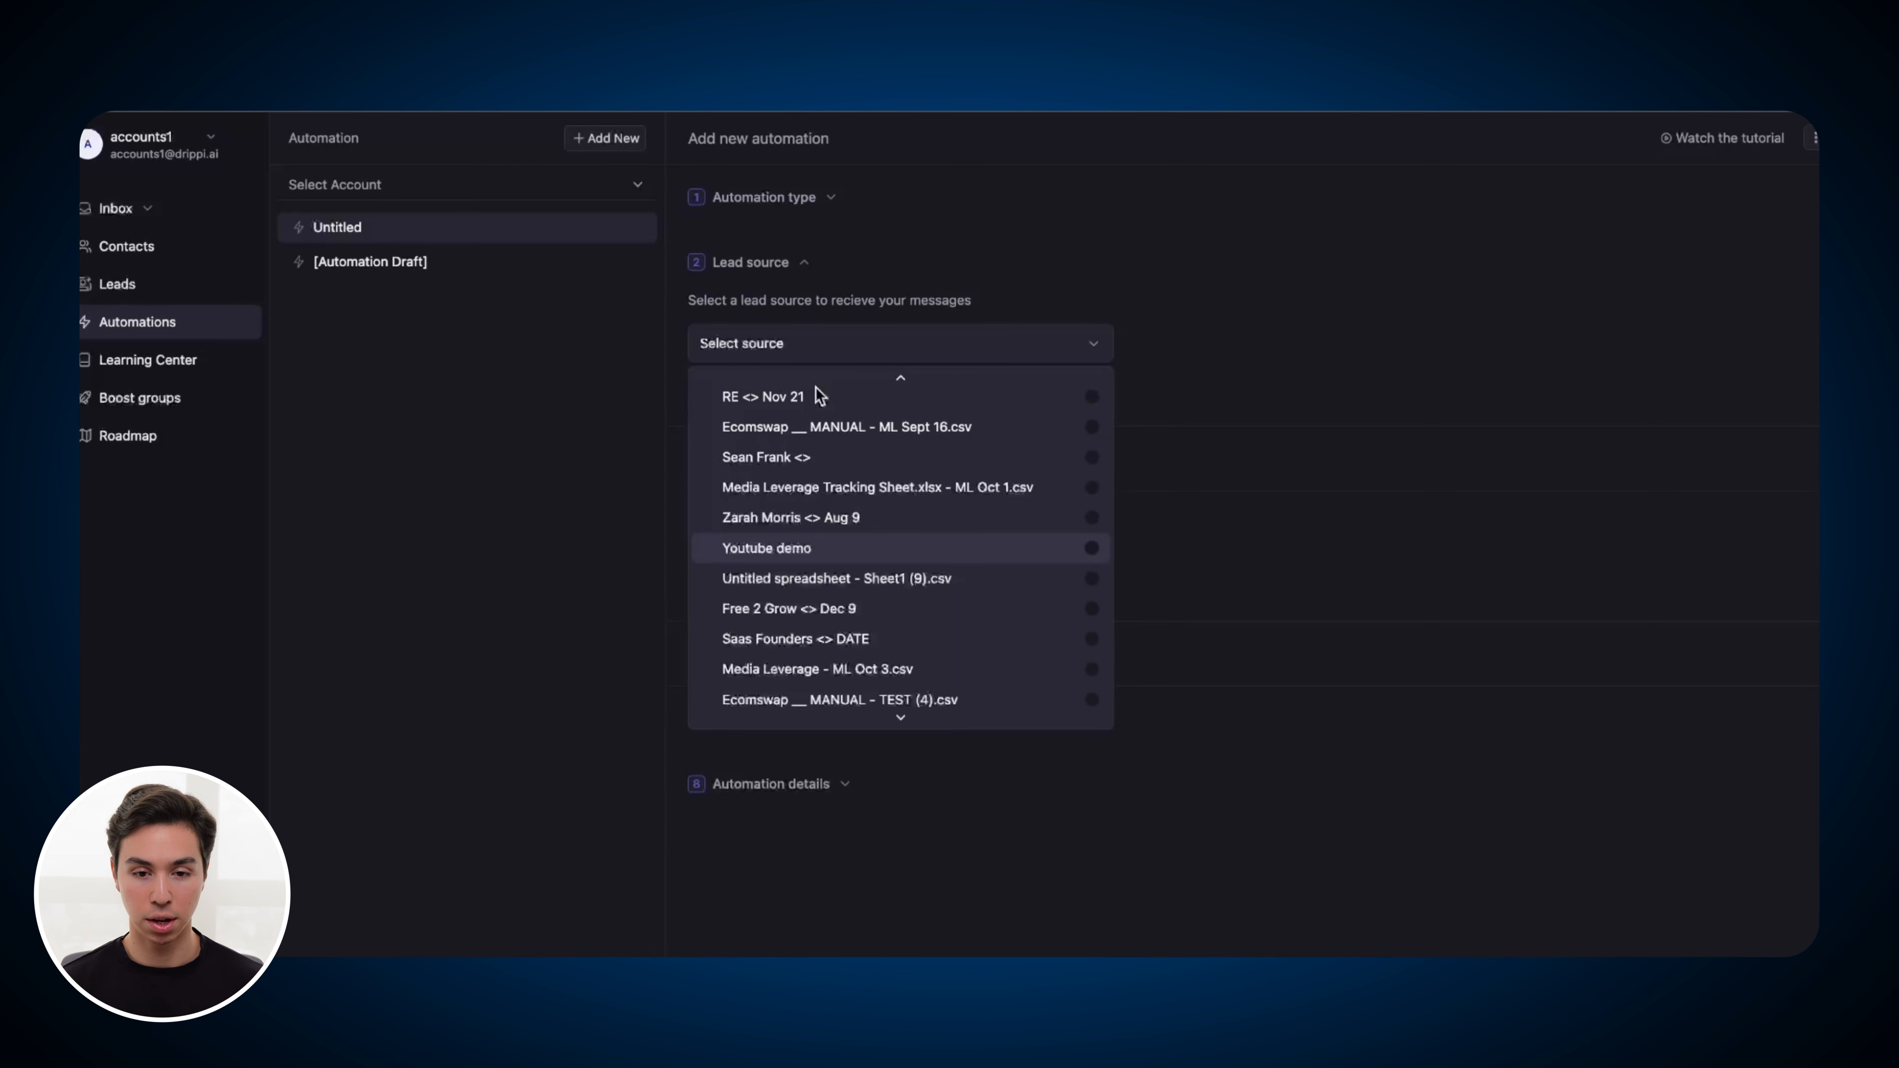
pyautogui.click(770, 546)
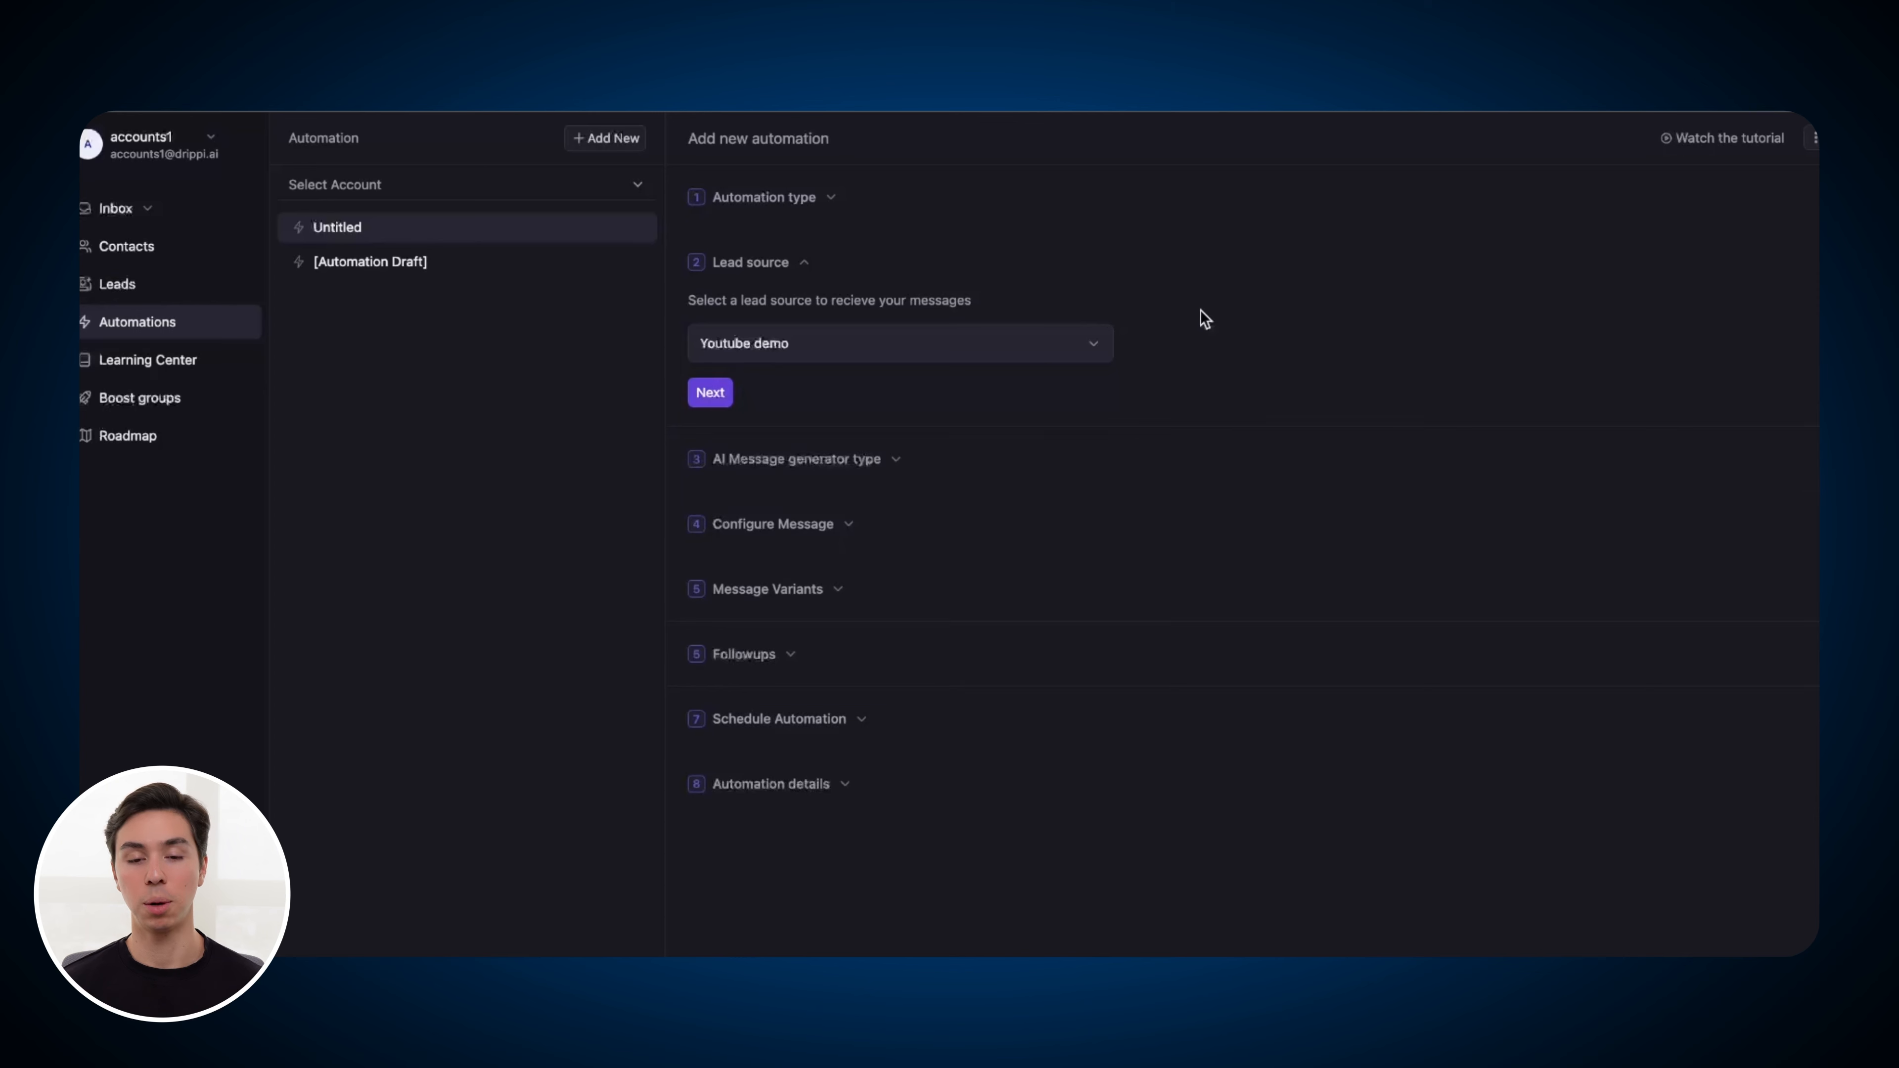
pyautogui.click(710, 392)
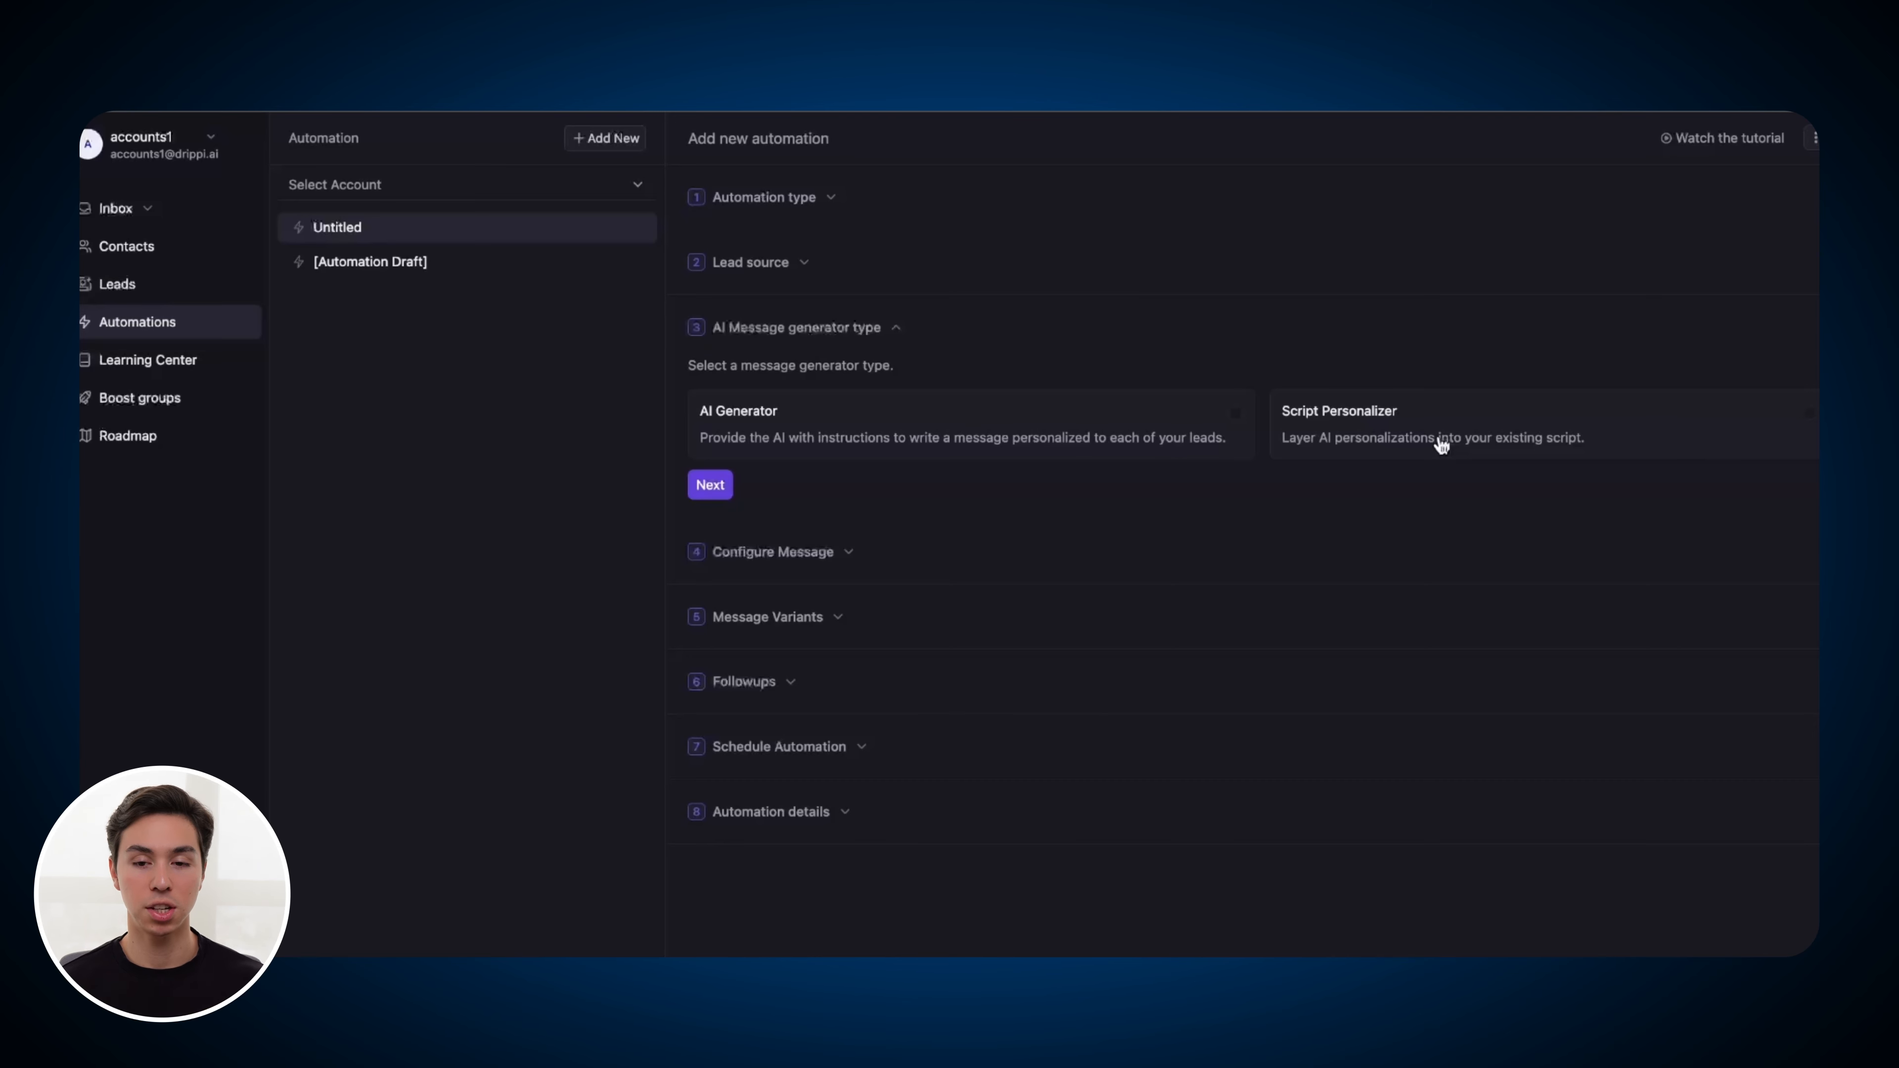
# Choose Script Personalizer as the generator and set its context to "We help B2B companies scale through Twitter outreach campaigns."
pyautogui.click(1441, 444)
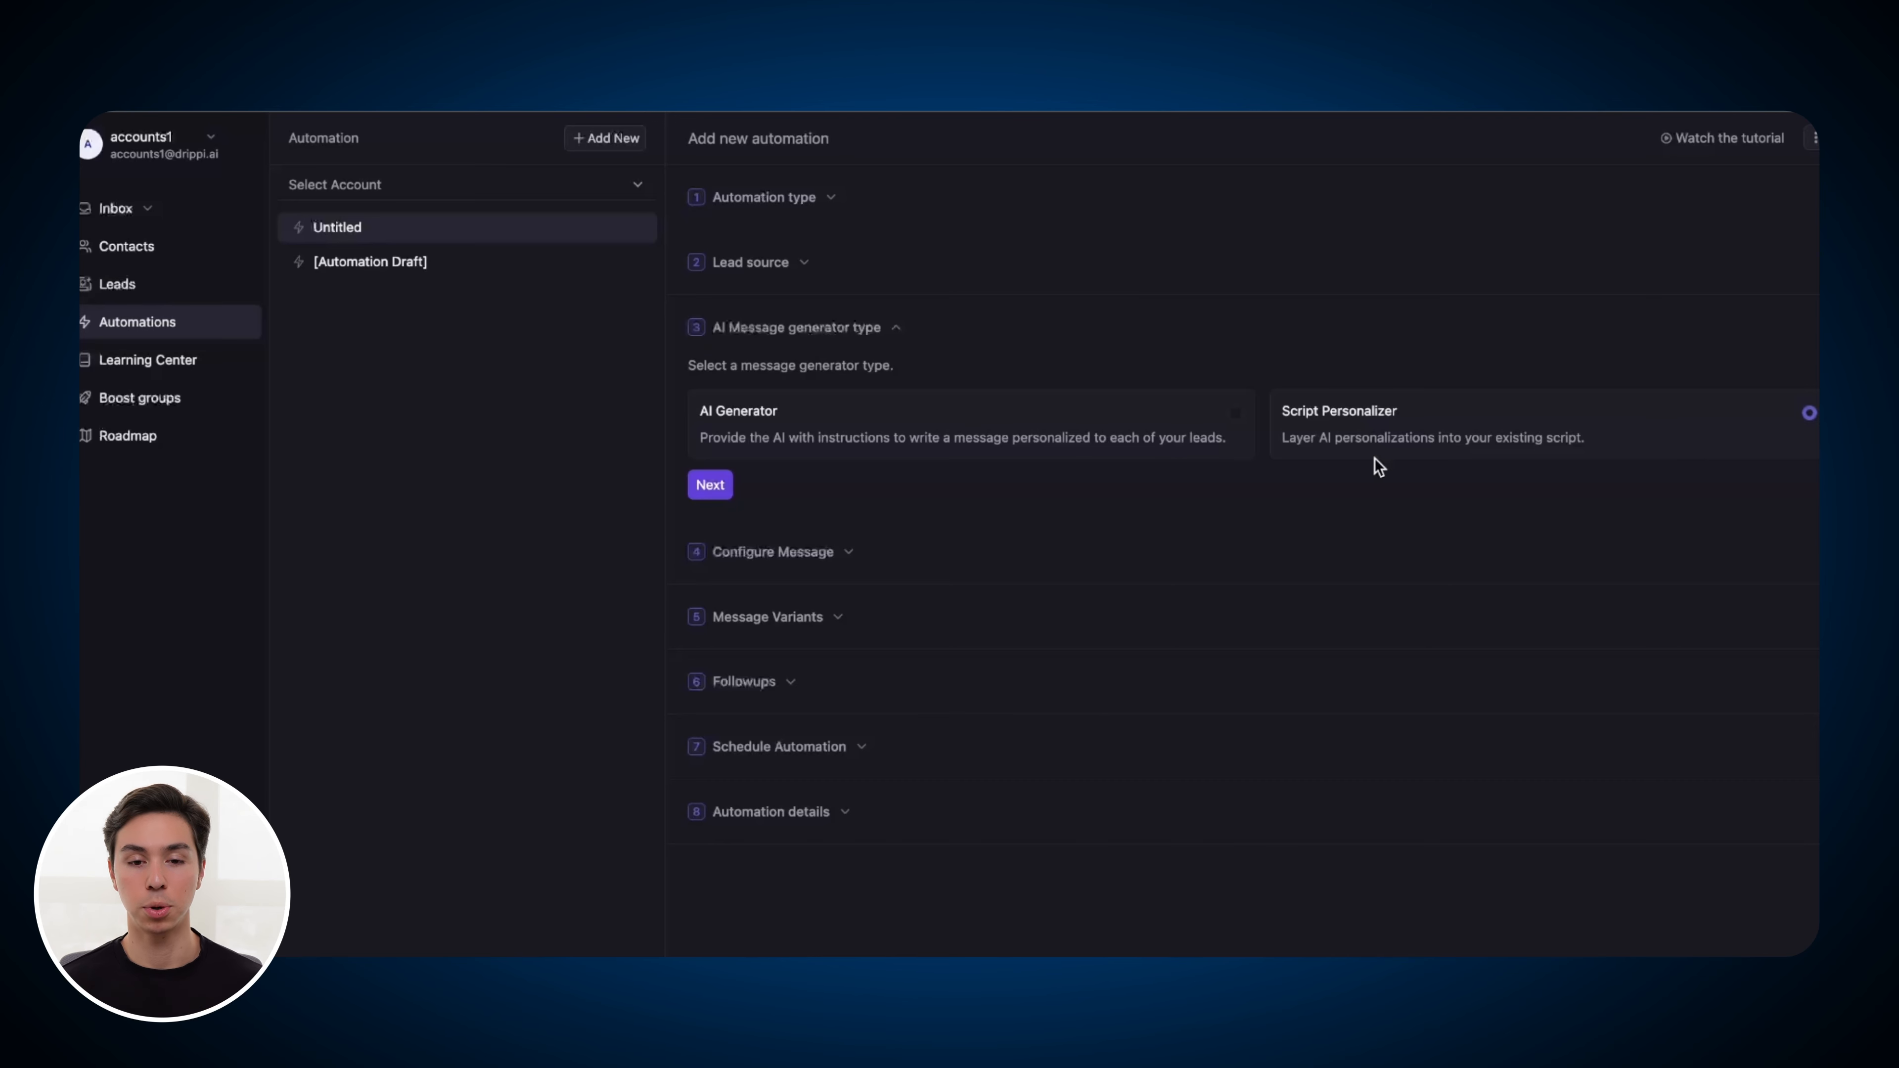
pyautogui.click(714, 486)
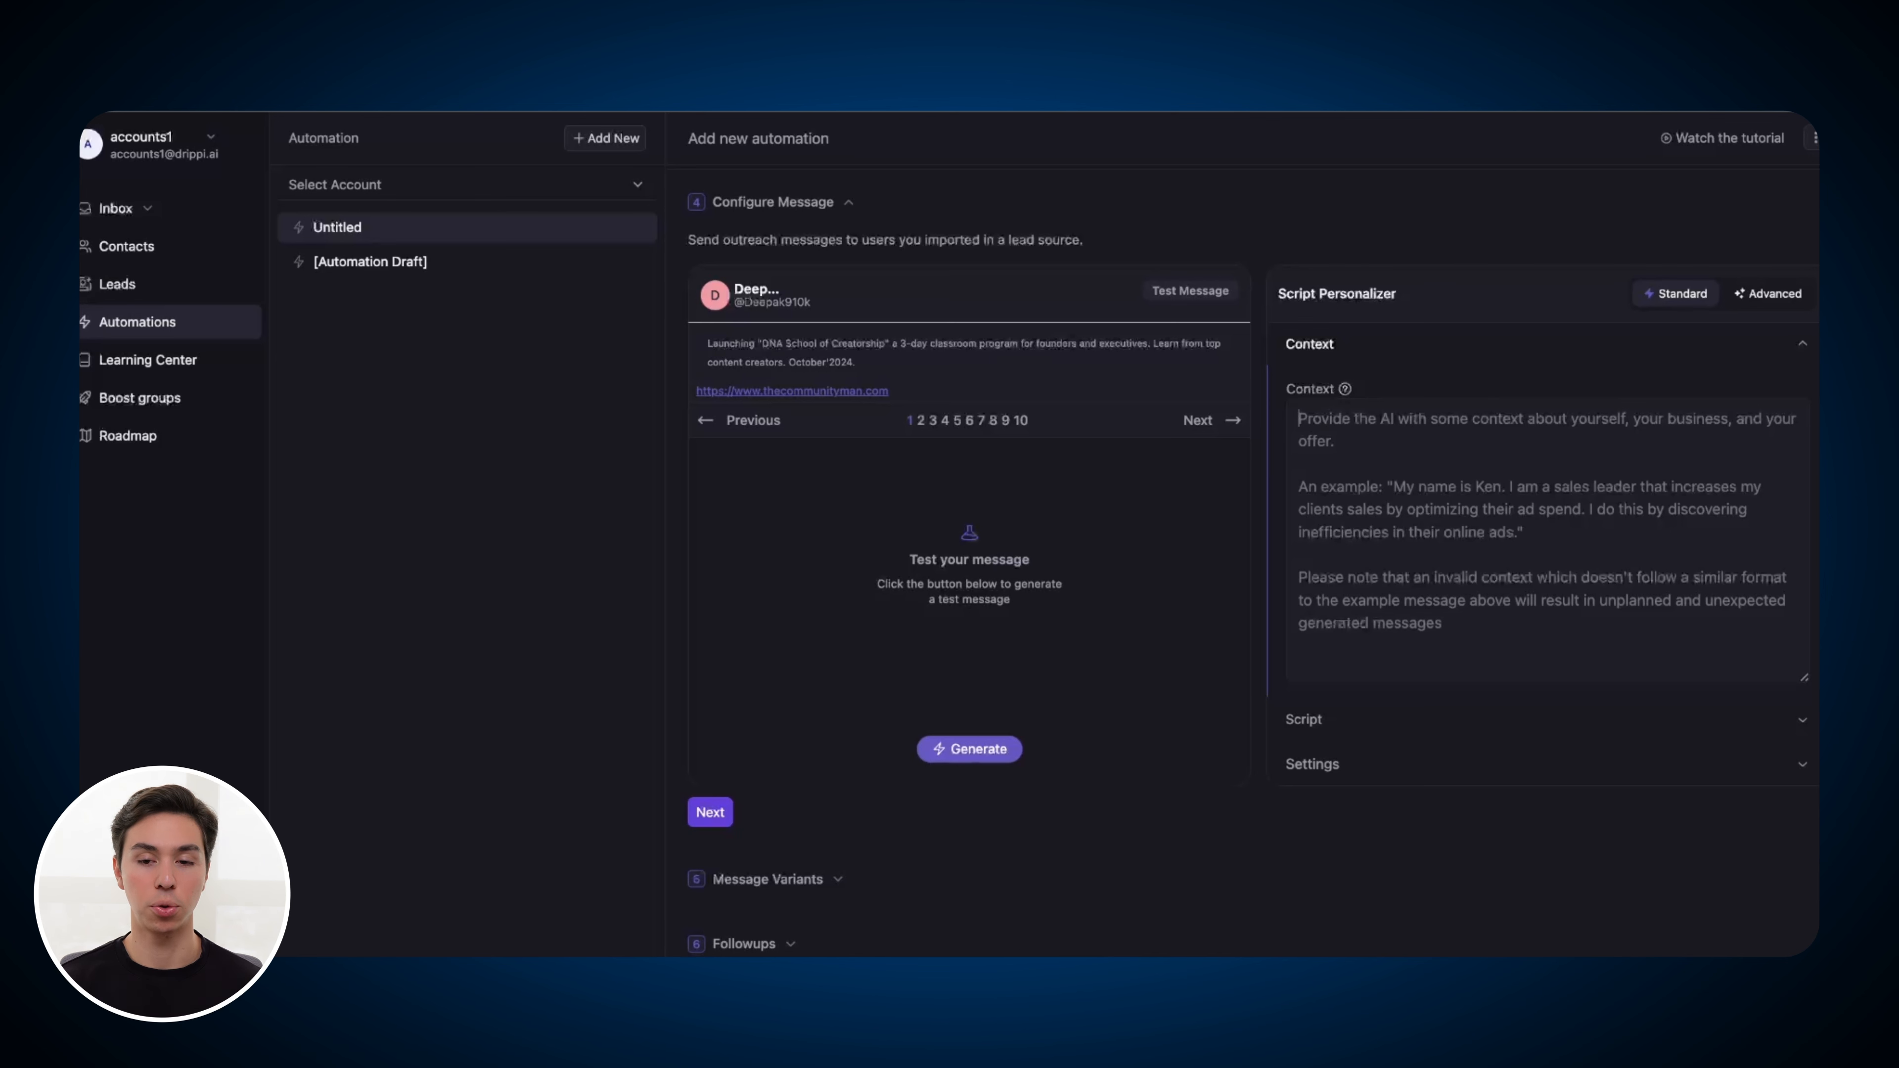
pyautogui.write('We help B2B companies scale through Twitter outreach campaigns.')
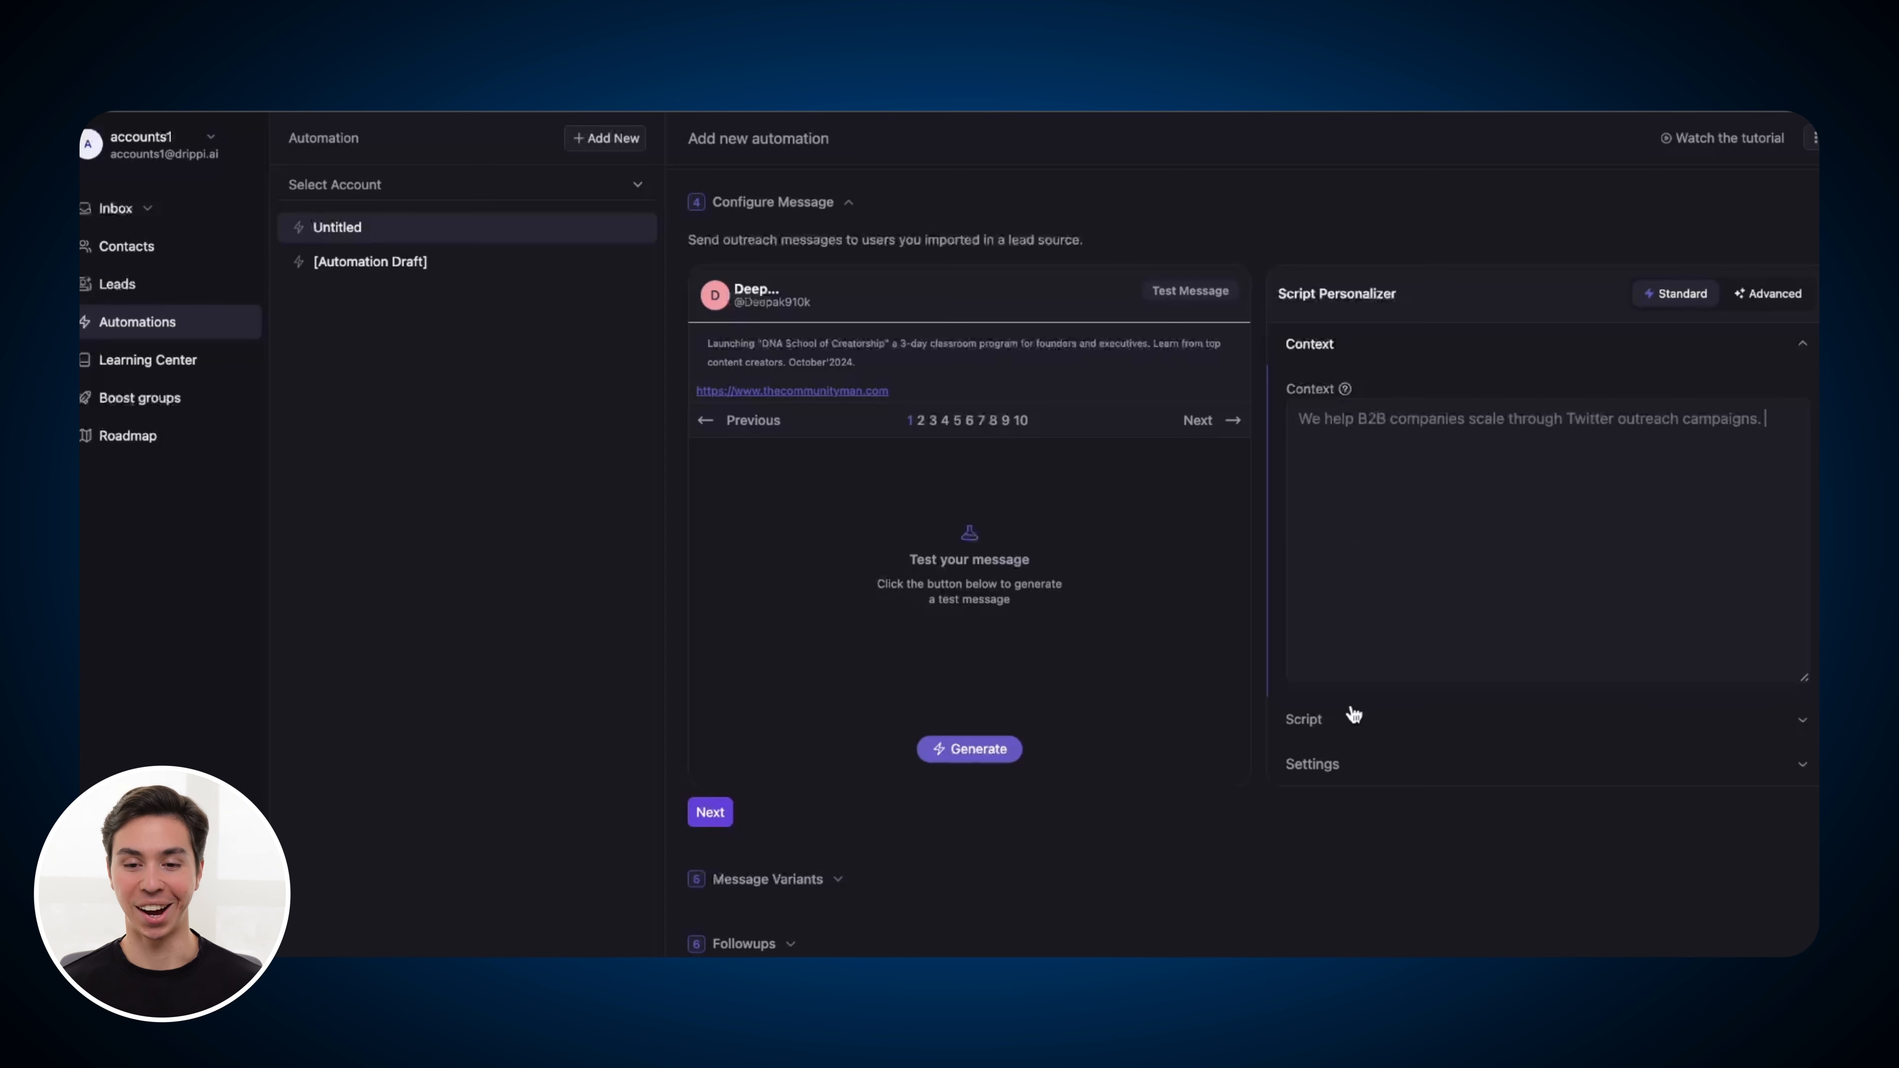
# Clear the existing outreach script and begin the message with the greeting "Hey [First Name]!"
pyautogui.click(1331, 728)
pyautogui.tripleClick(1462, 627)
pyautogui.press('BackSpace')
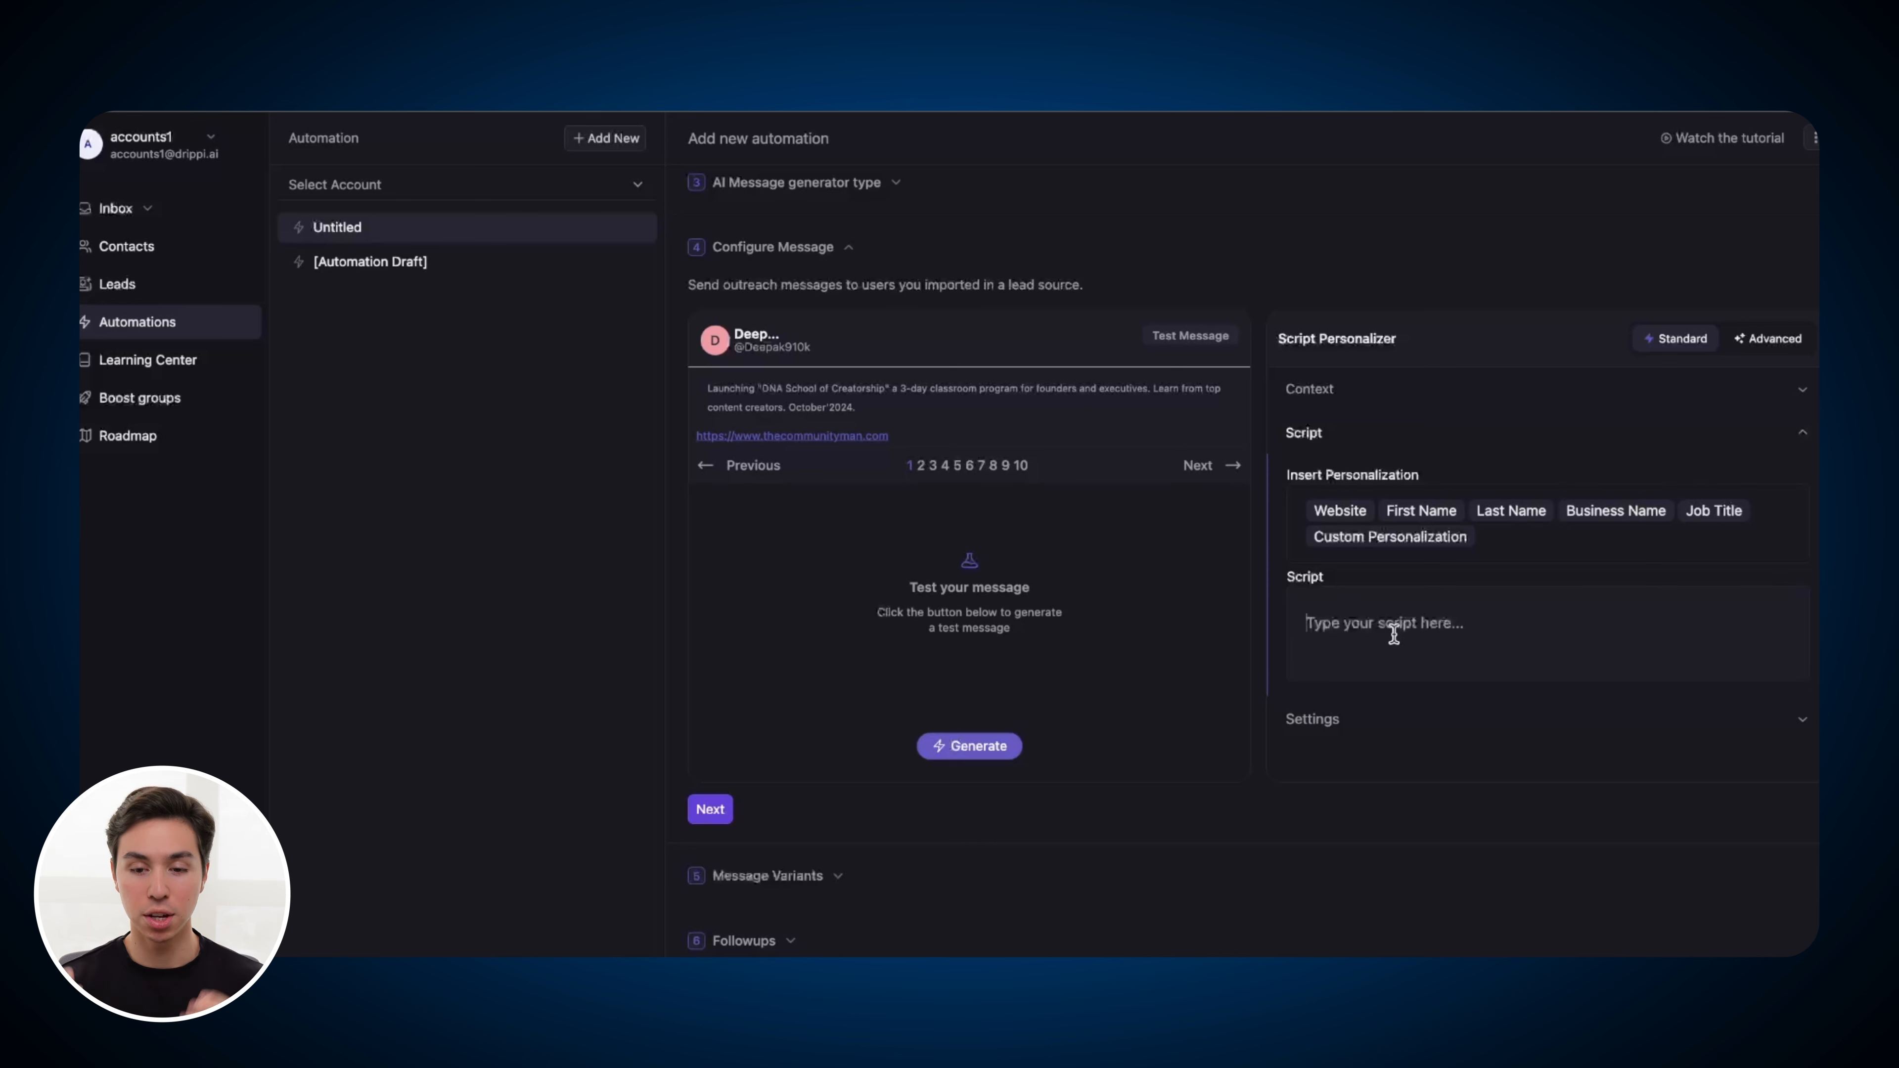
pyautogui.write('Hey [First Name]!')
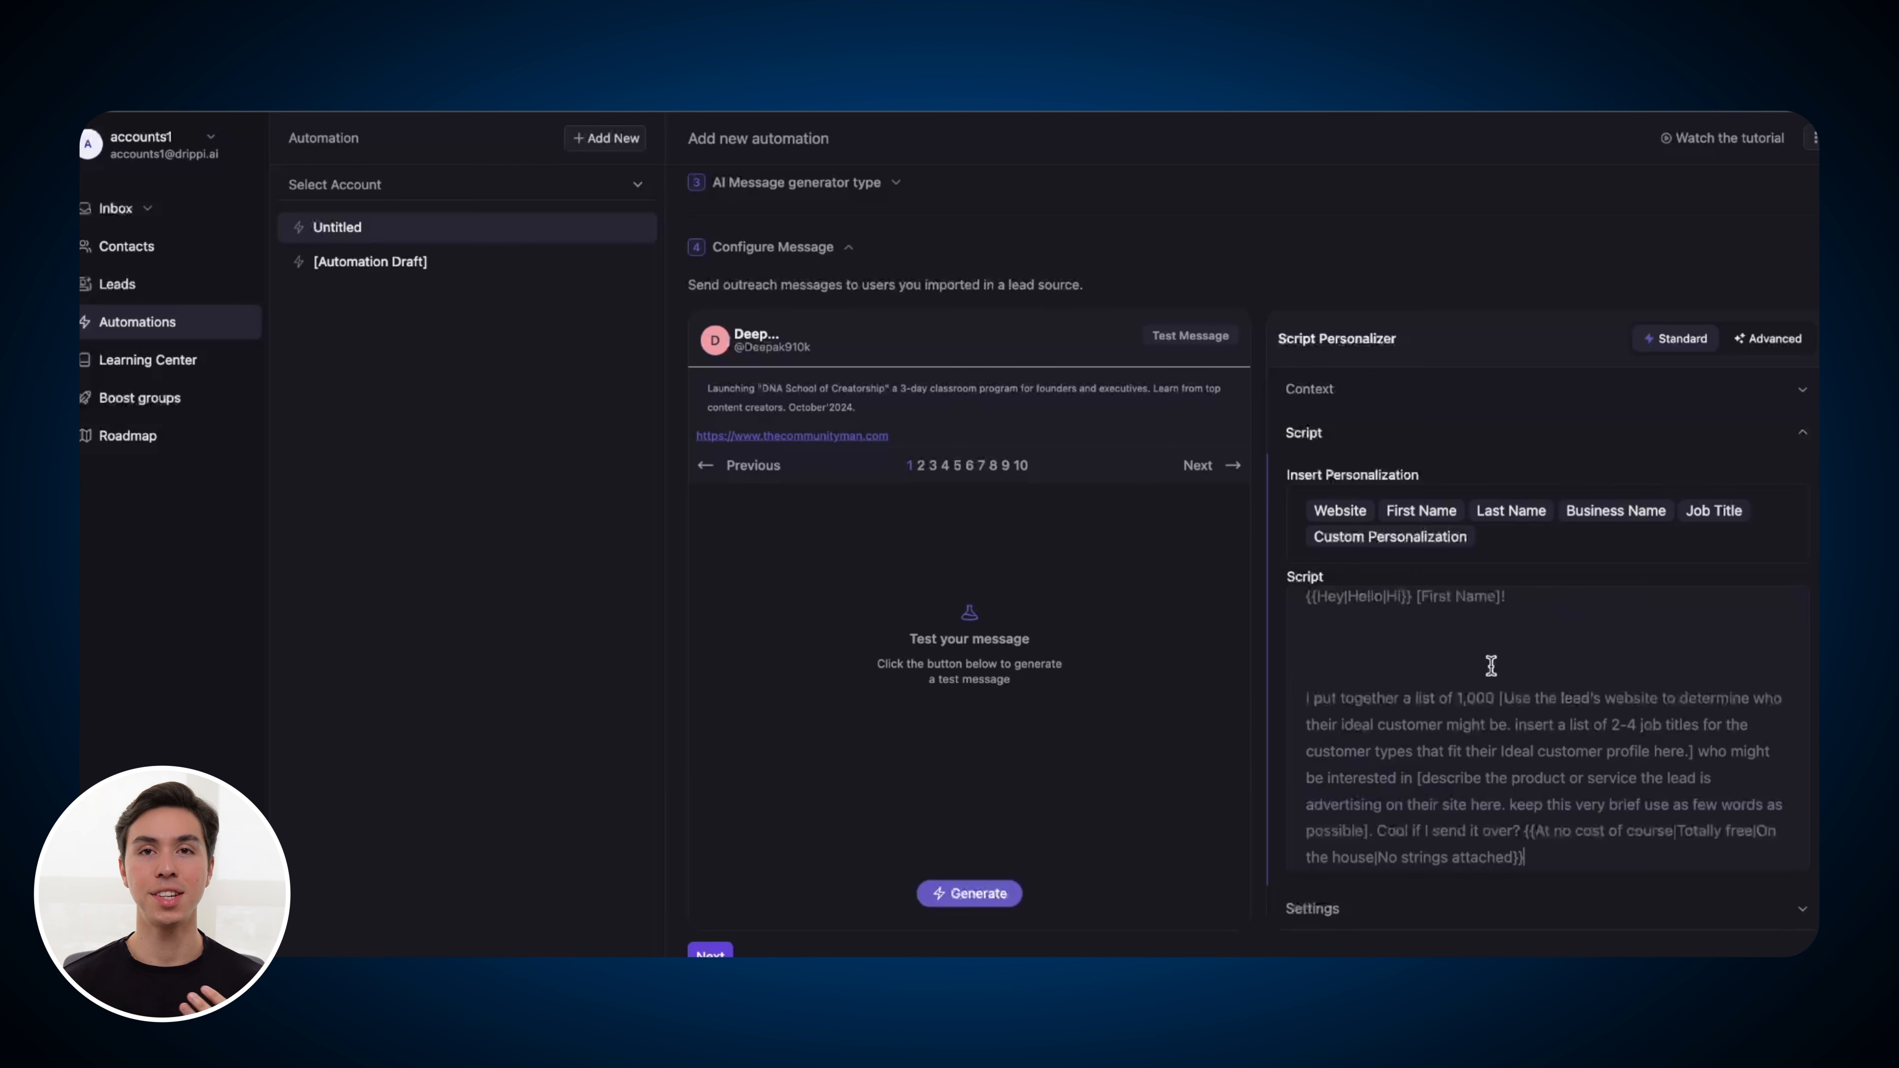
pyautogui.scroll(-1, 1491, 665)
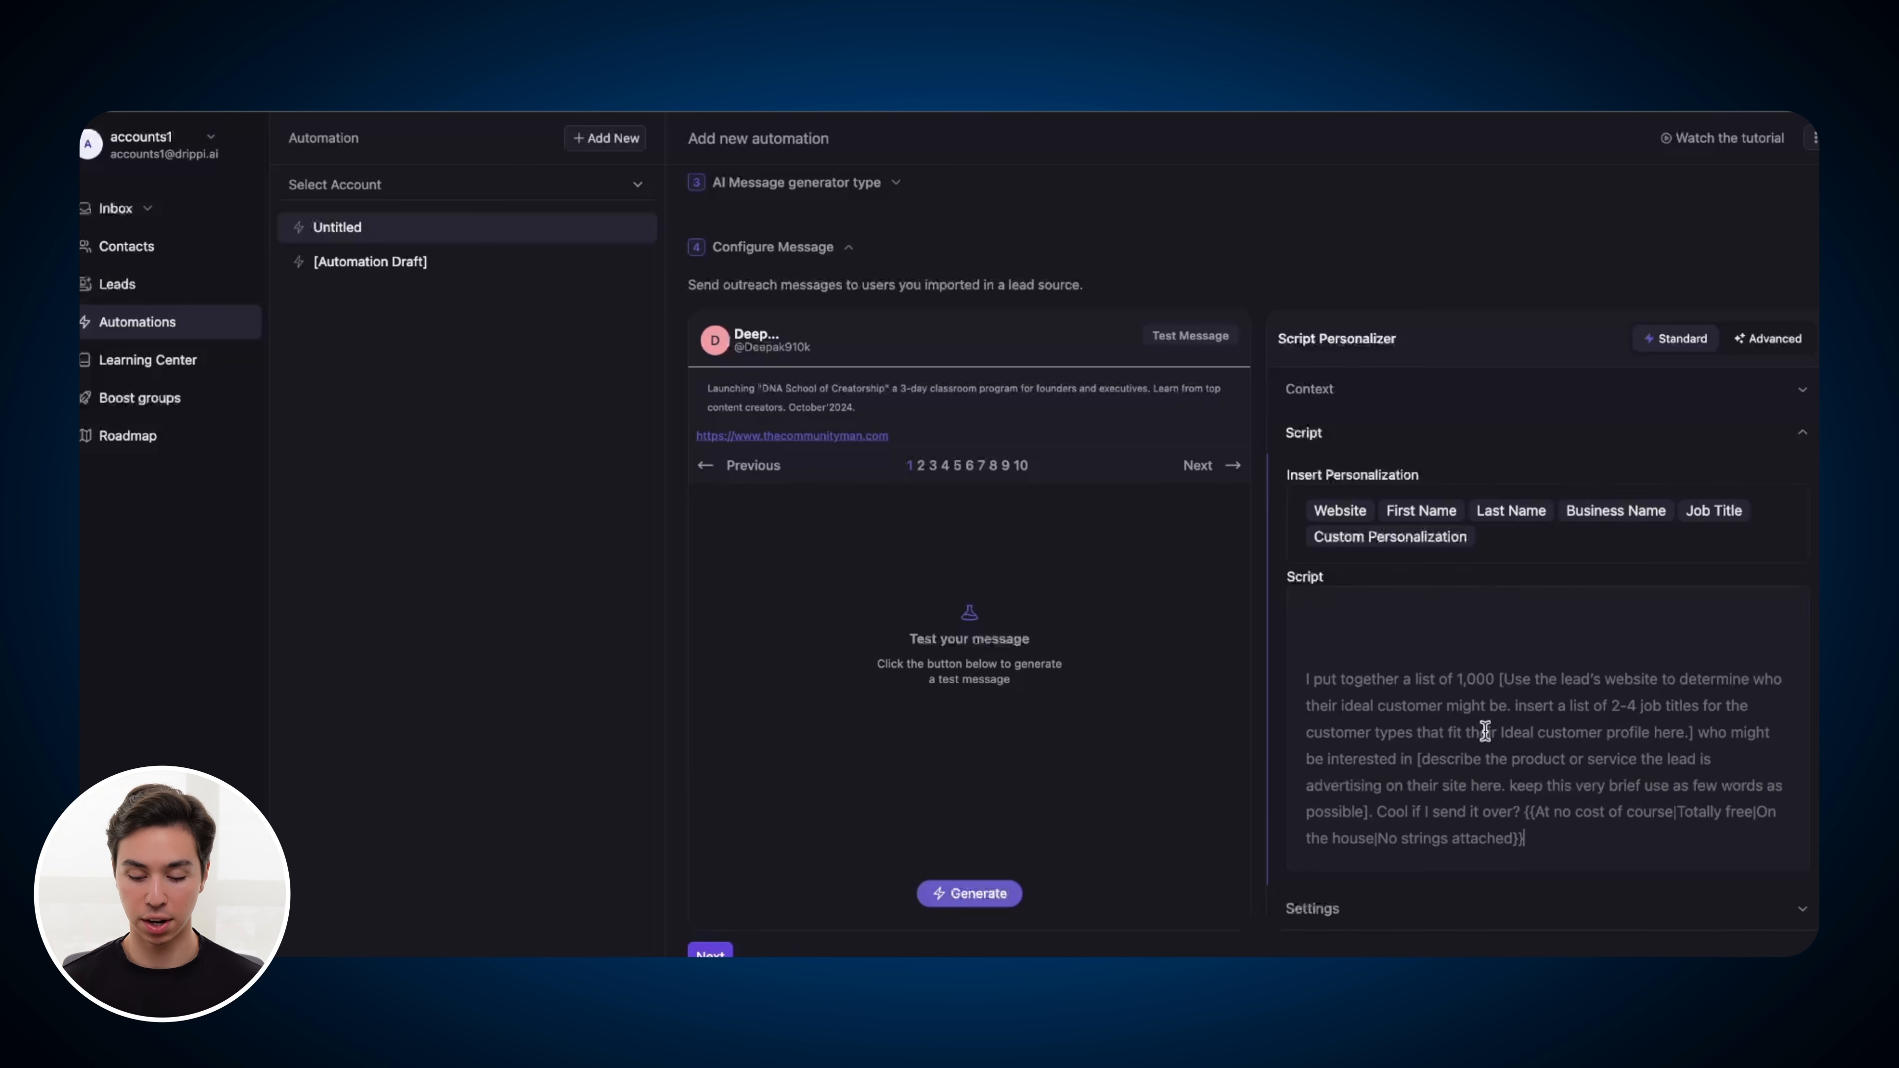
pyautogui.hotkey('ctrl', '-')
pyautogui.scroll(1, 1488, 729)
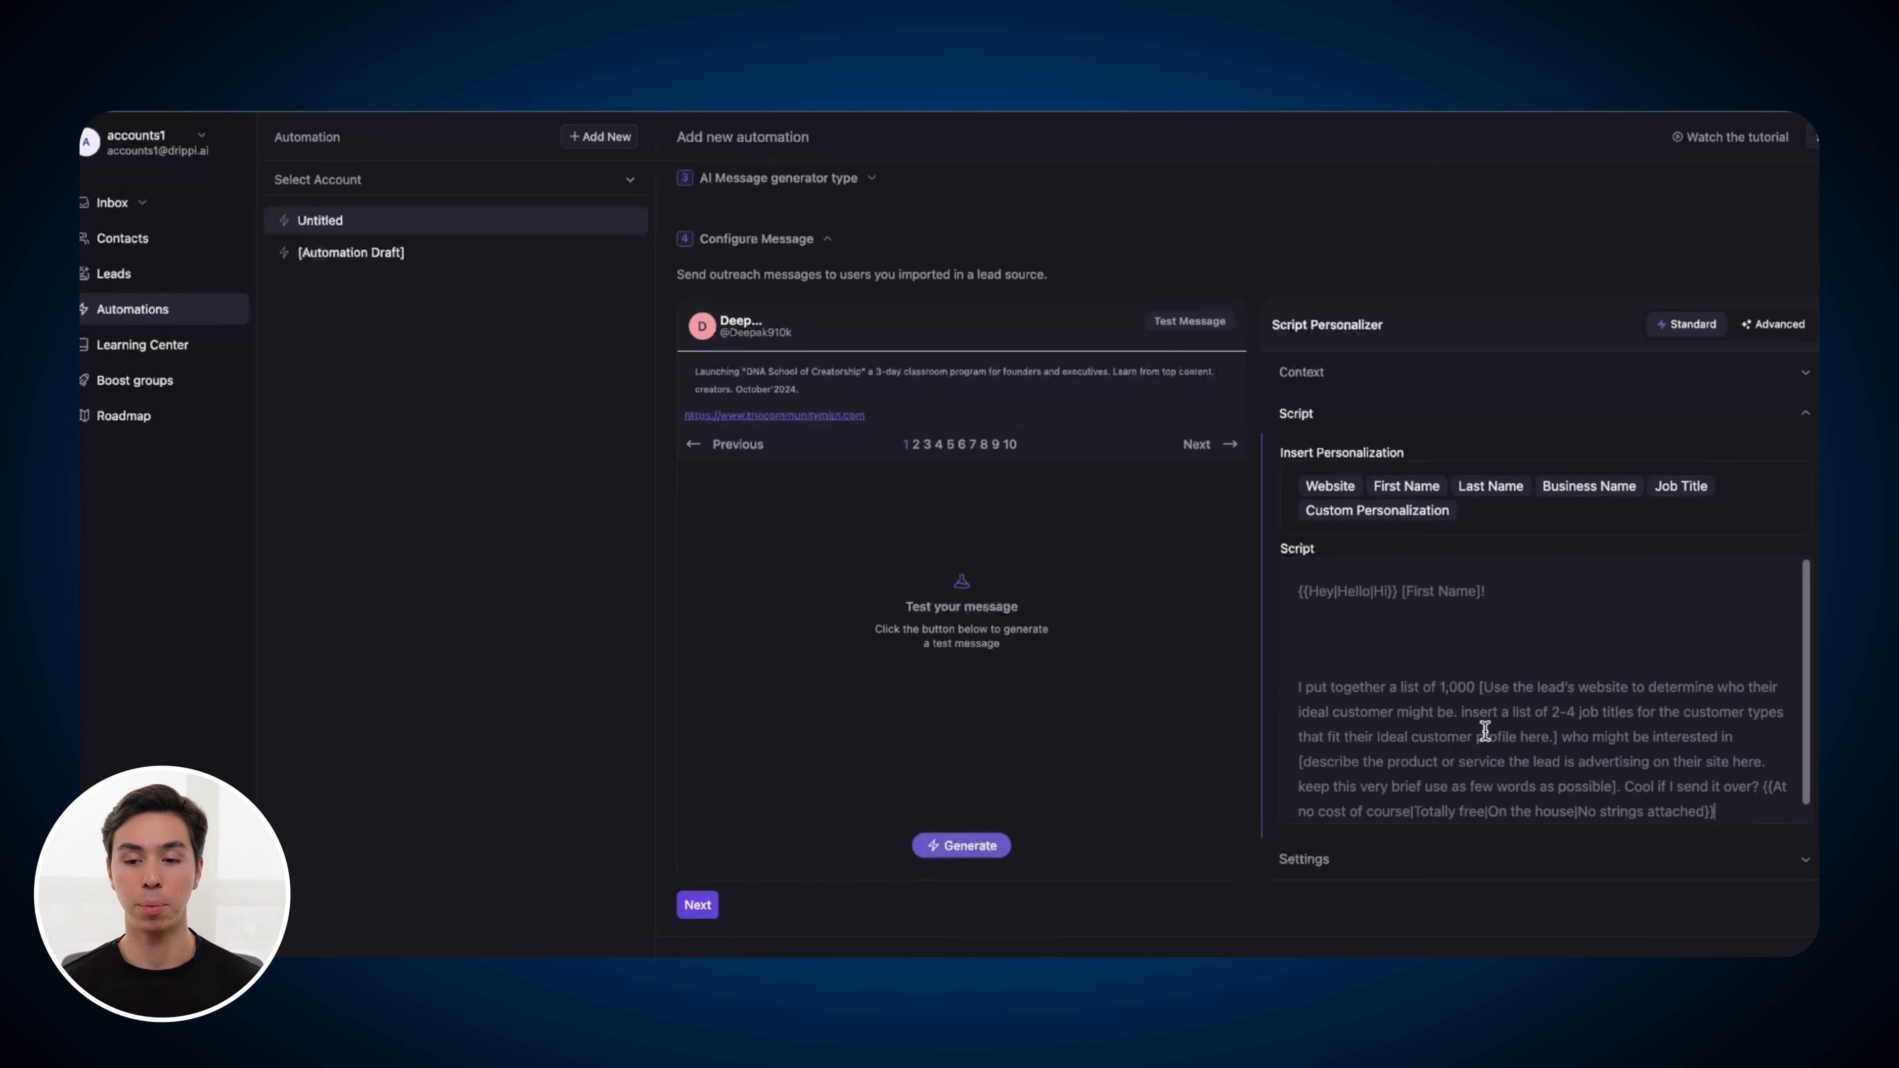
pyautogui.scroll(-1, 1462, 658)
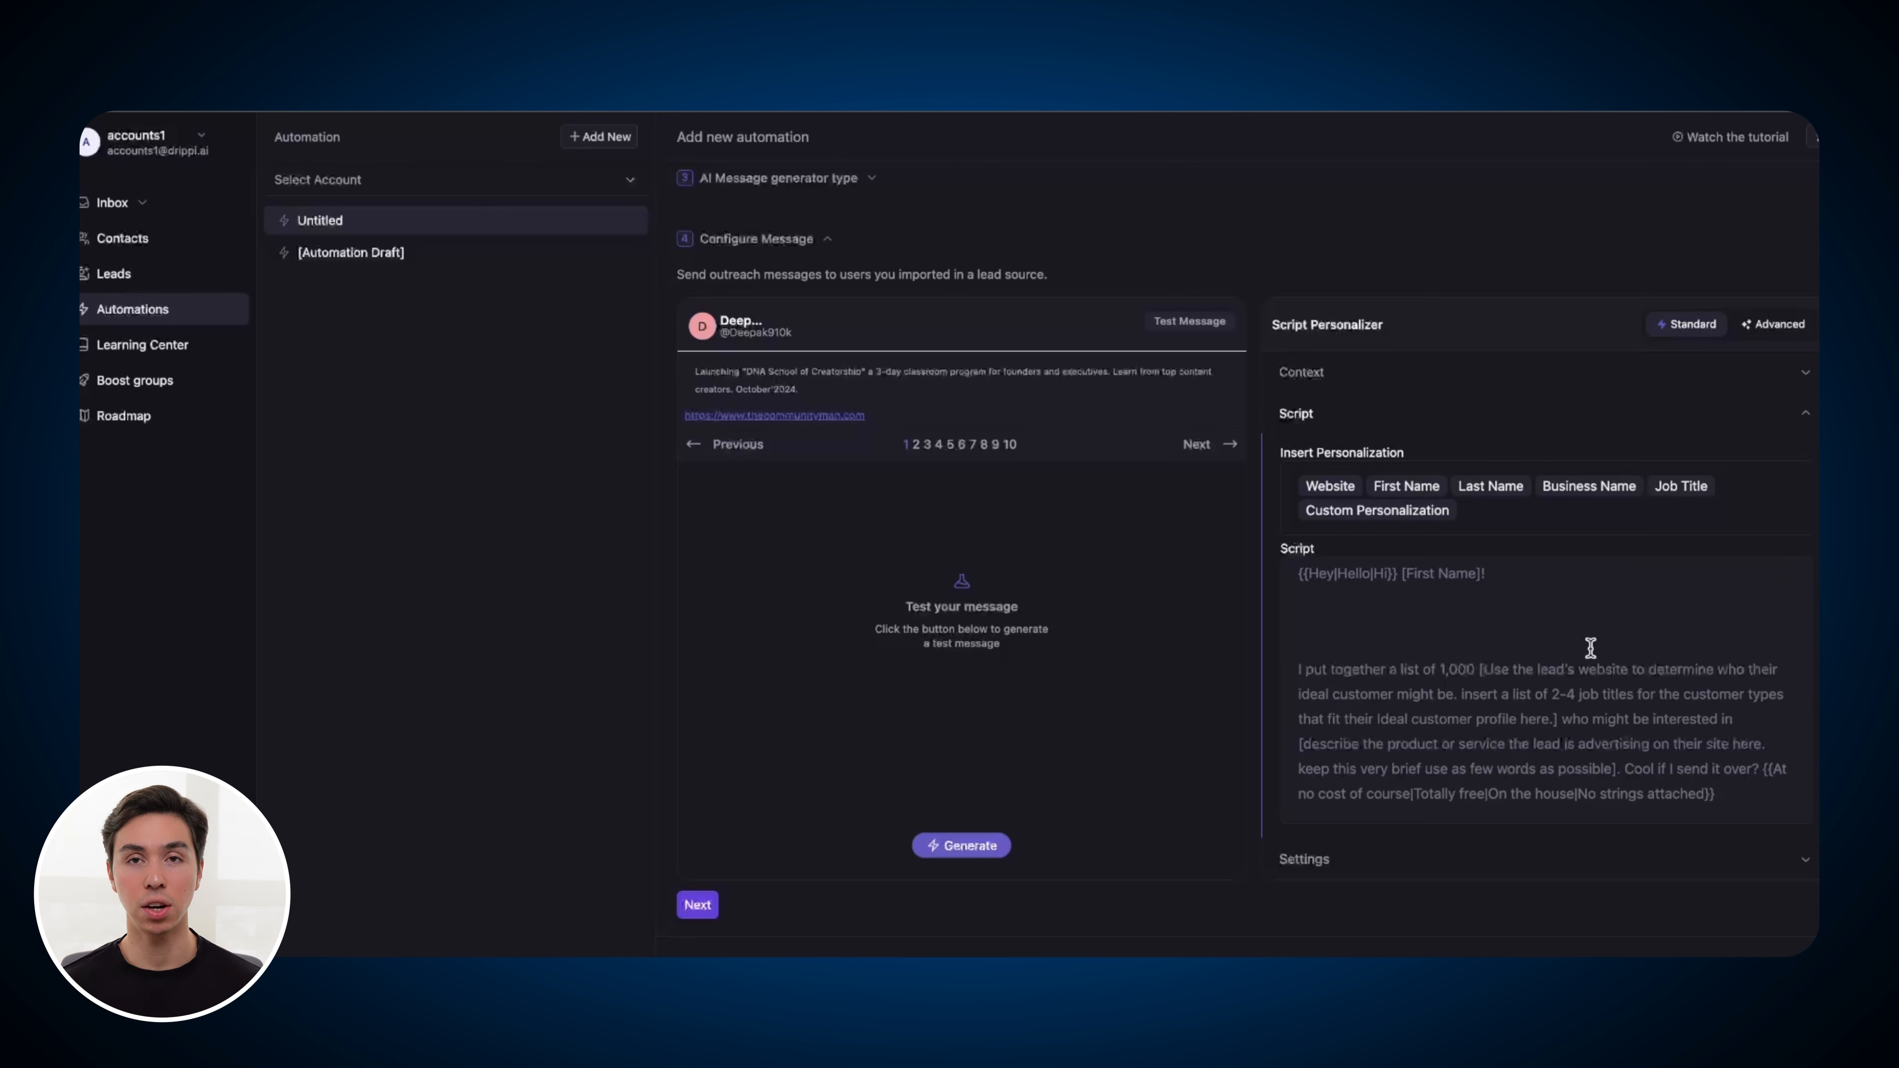
# Review the script's ideal-customer instructions, its "who might be interested" wording and its closing "Cool if I send it over?" offer
pyautogui.moveTo(1483, 670)
pyautogui.mouseDown()
pyautogui.moveTo(1300, 694)
pyautogui.moveTo(1456, 694)
pyautogui.mouseUp()
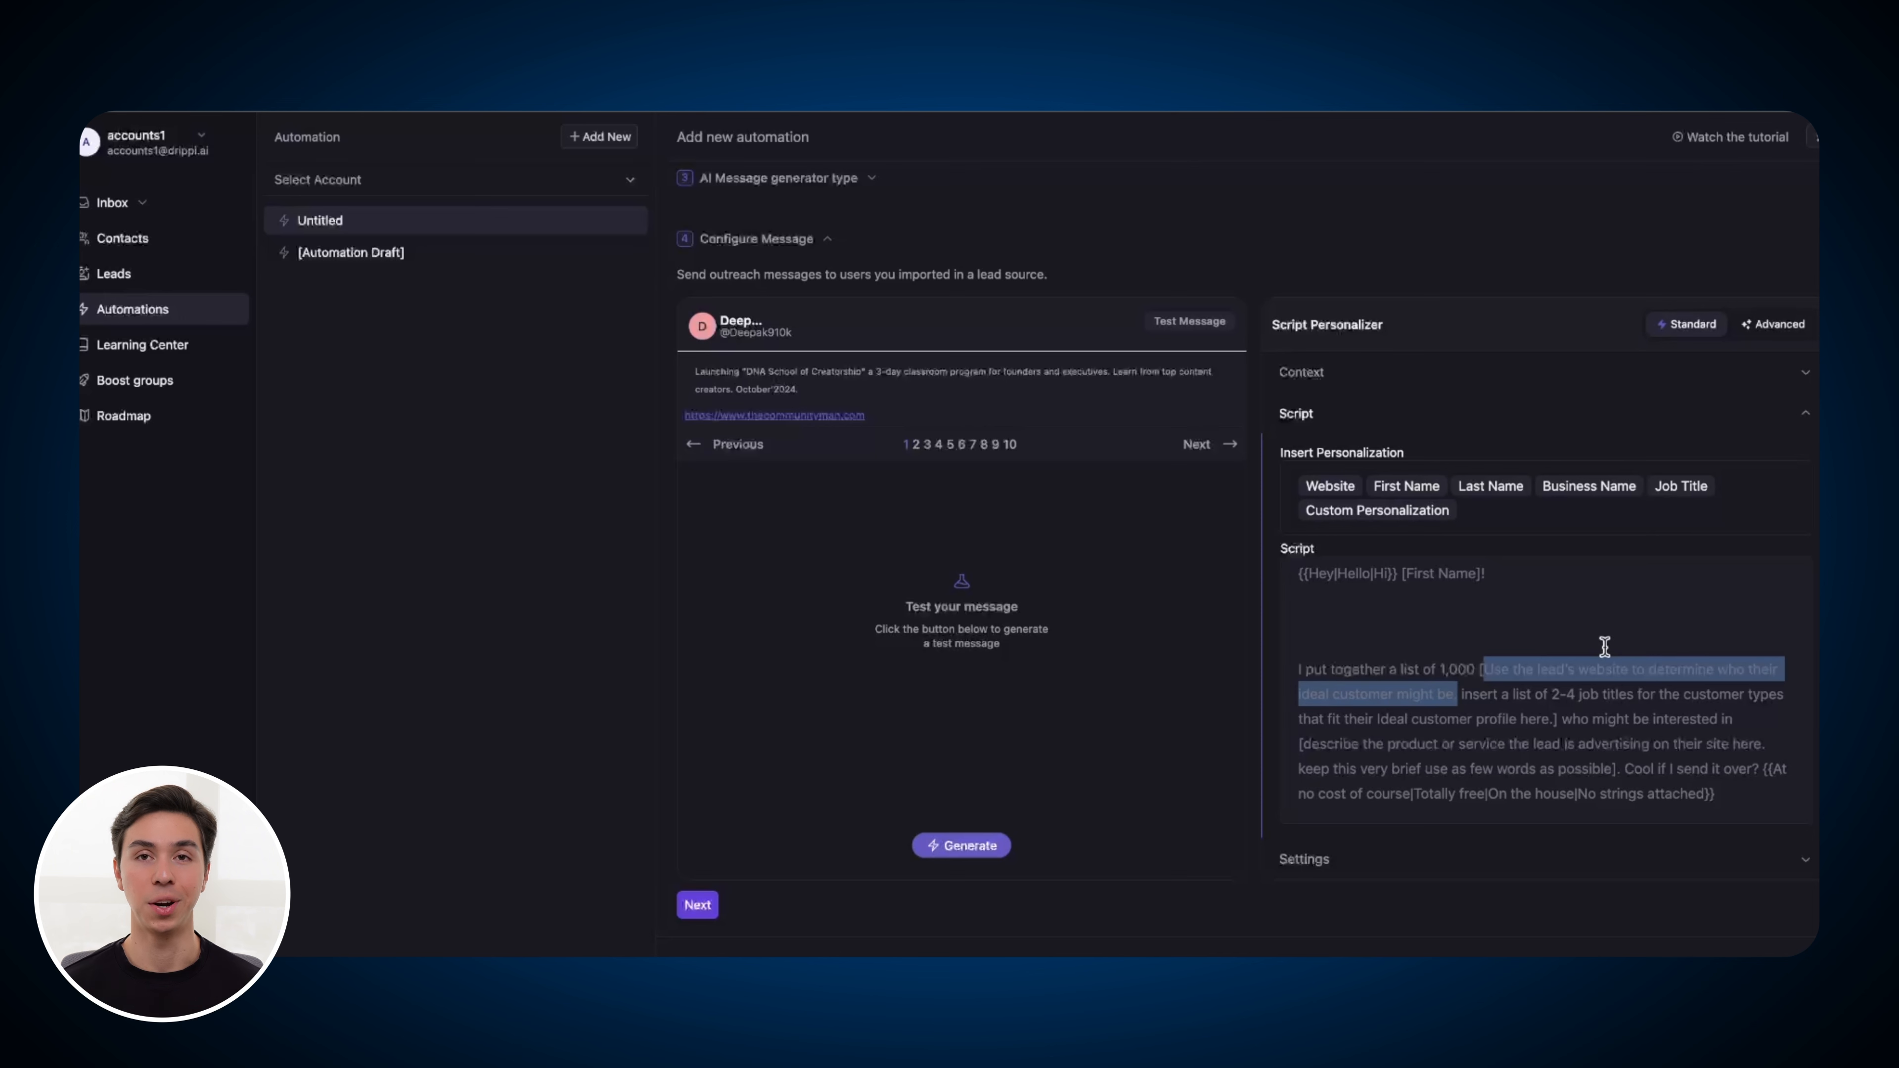
pyautogui.moveTo(1562, 719); pyautogui.dragTo(1703, 717)
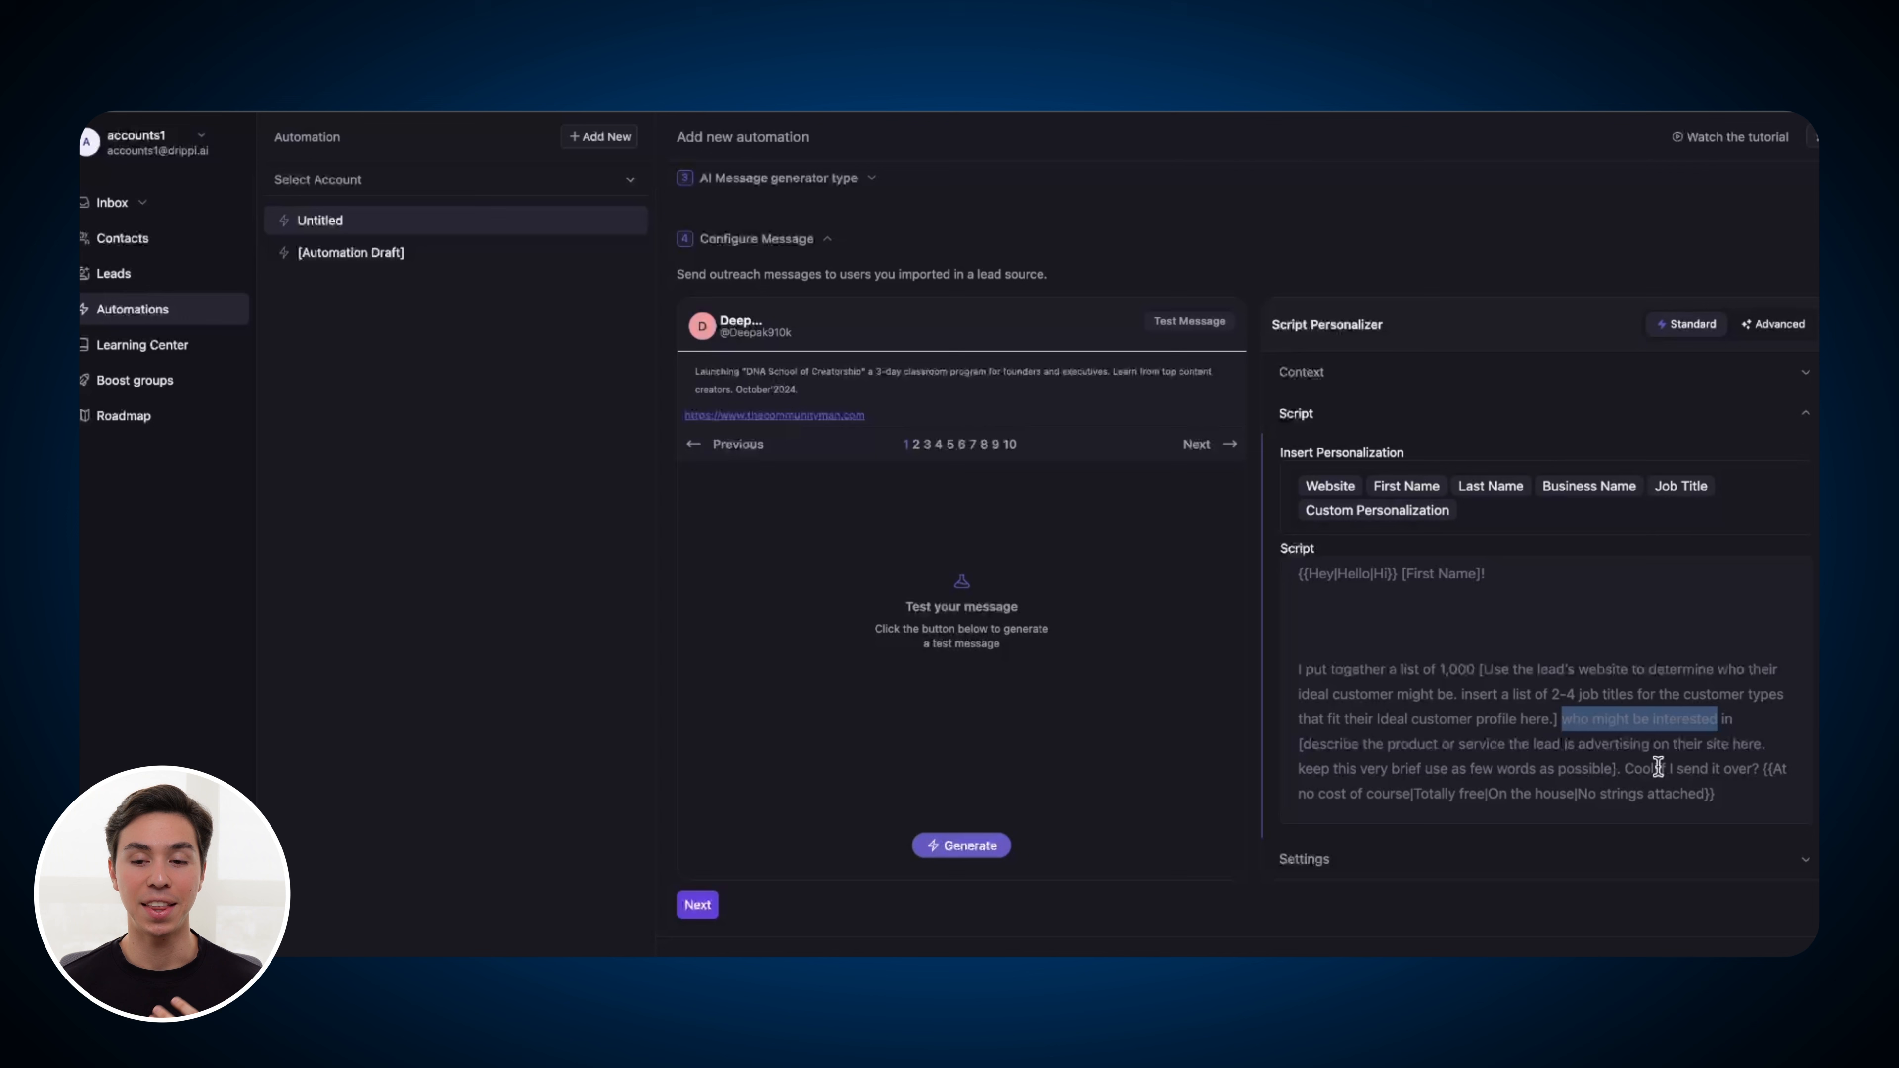
pyautogui.moveTo(1624, 768); pyautogui.dragTo(1802, 773)
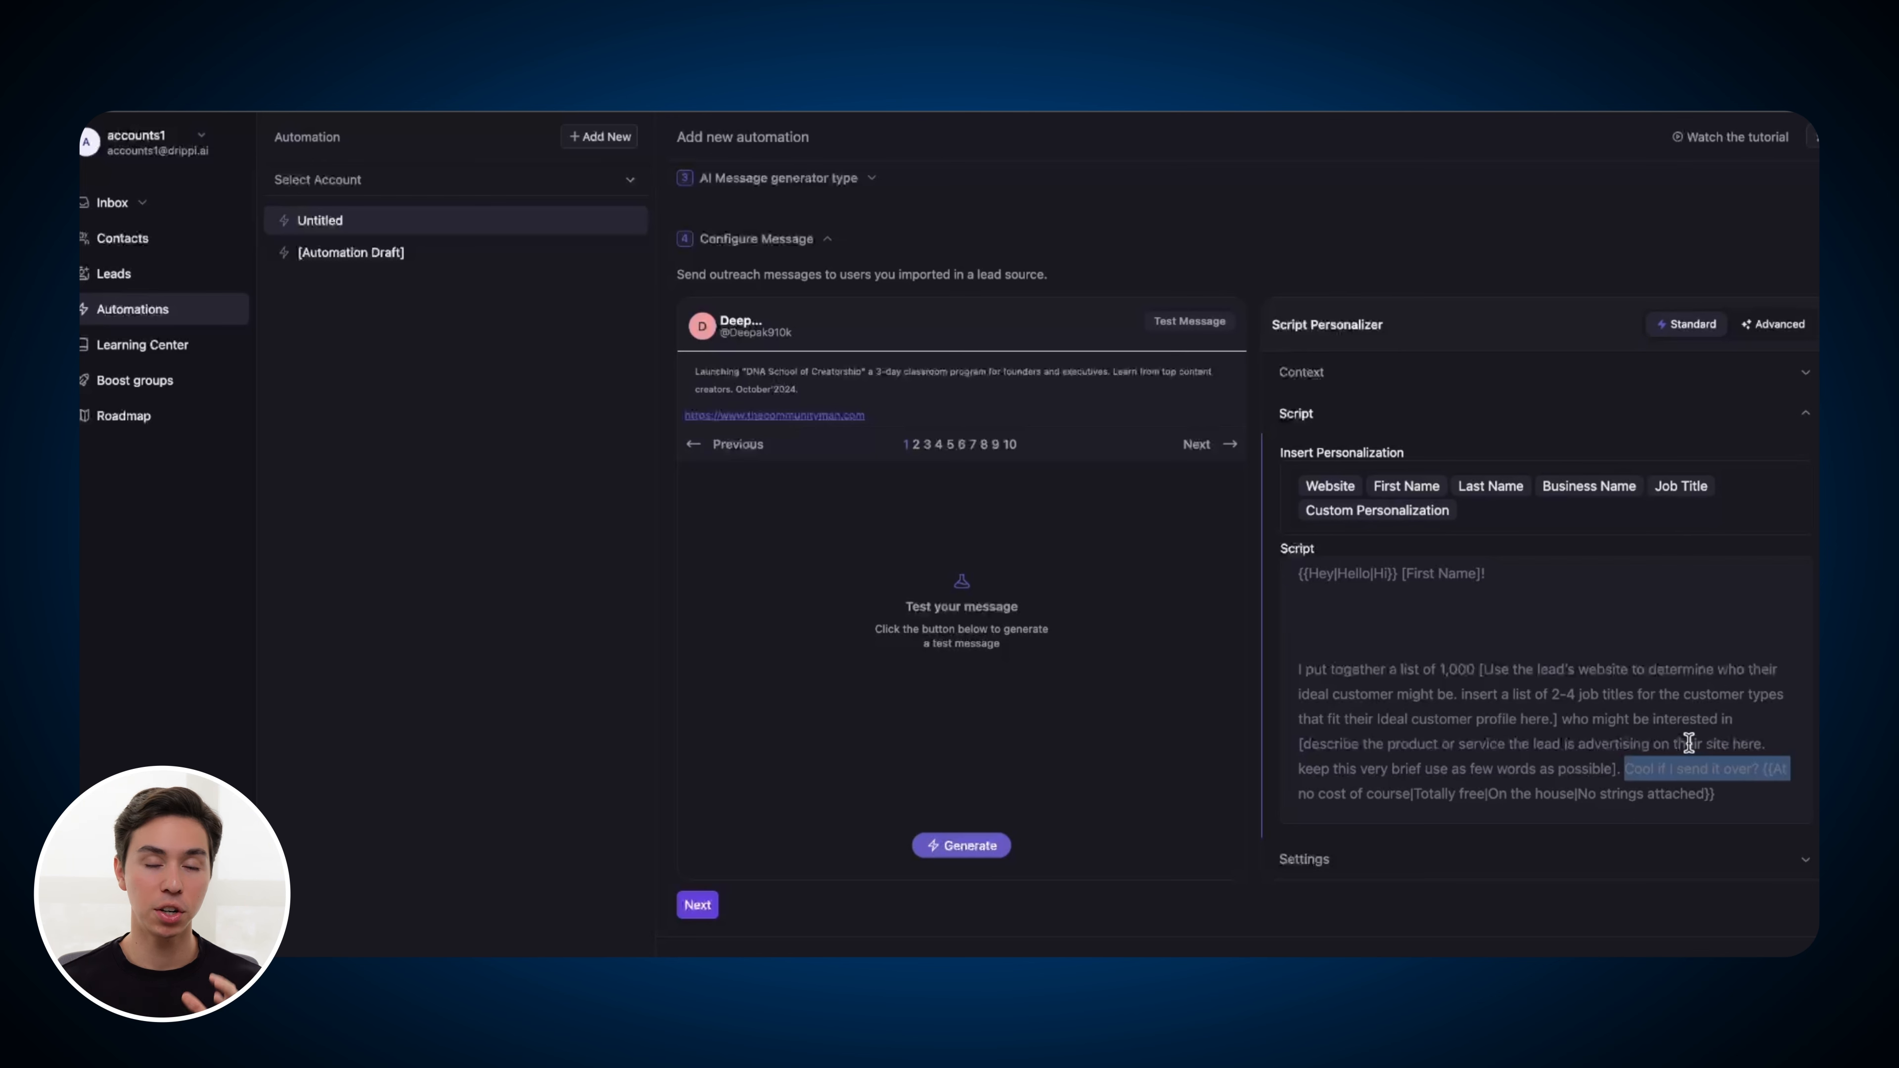
# Switch the Script Personalizer to Advanced, check its message settings and generate a test message from the outreach script
pyautogui.click(1779, 326)
pyautogui.scroll(-1, 1723, 459)
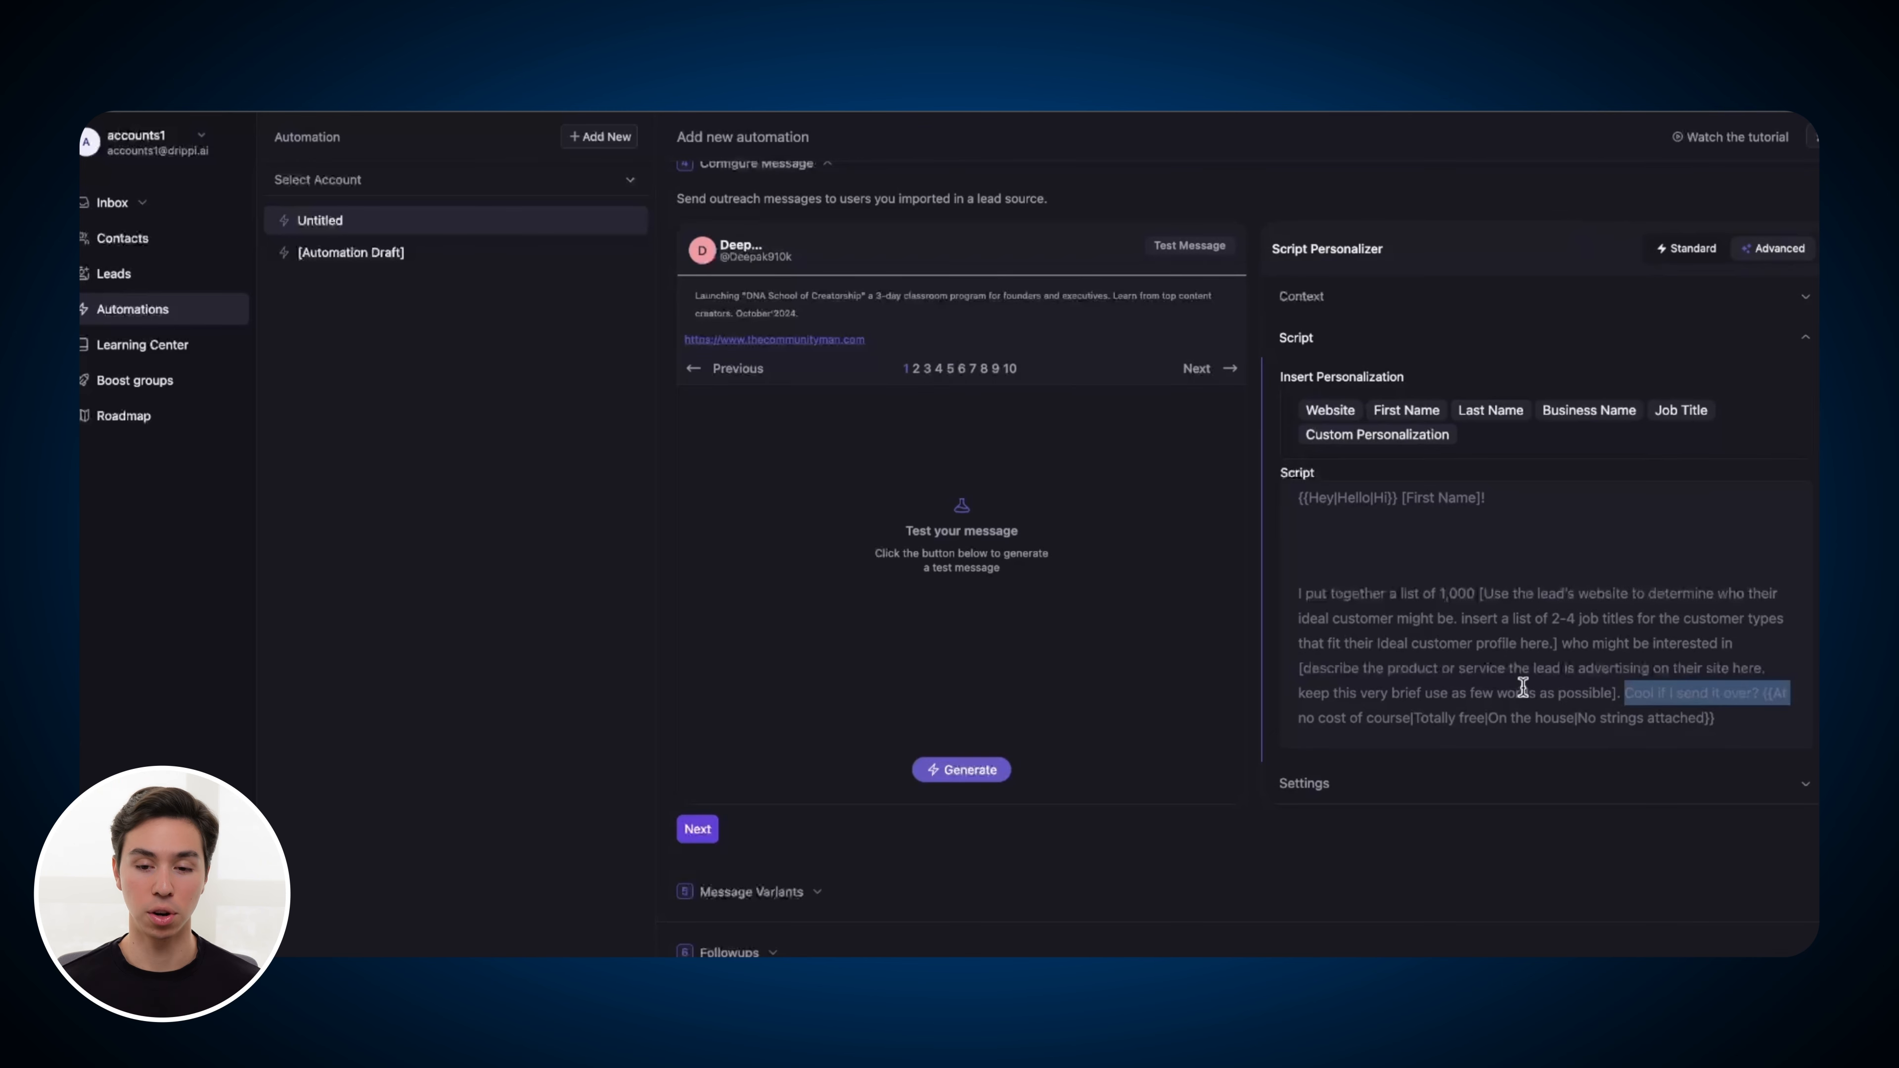
pyautogui.click(1366, 794)
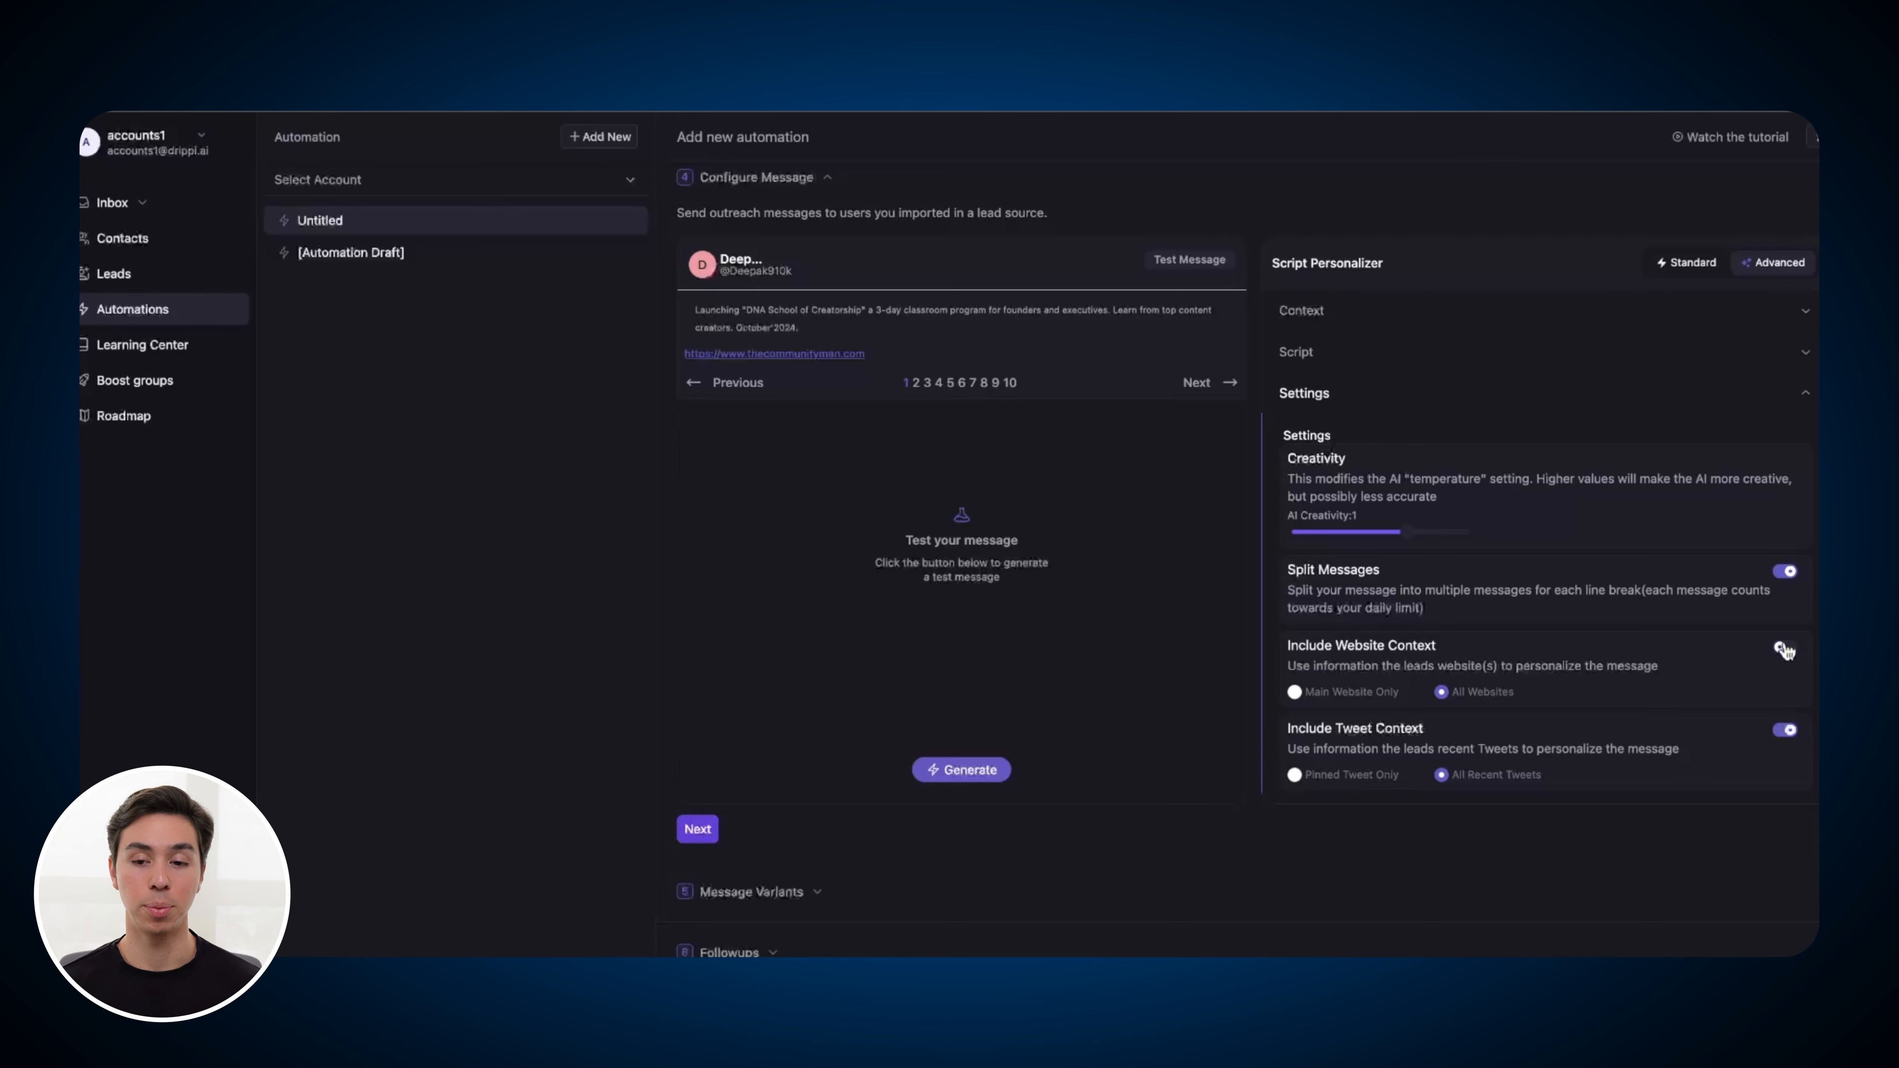
pyautogui.click(1325, 361)
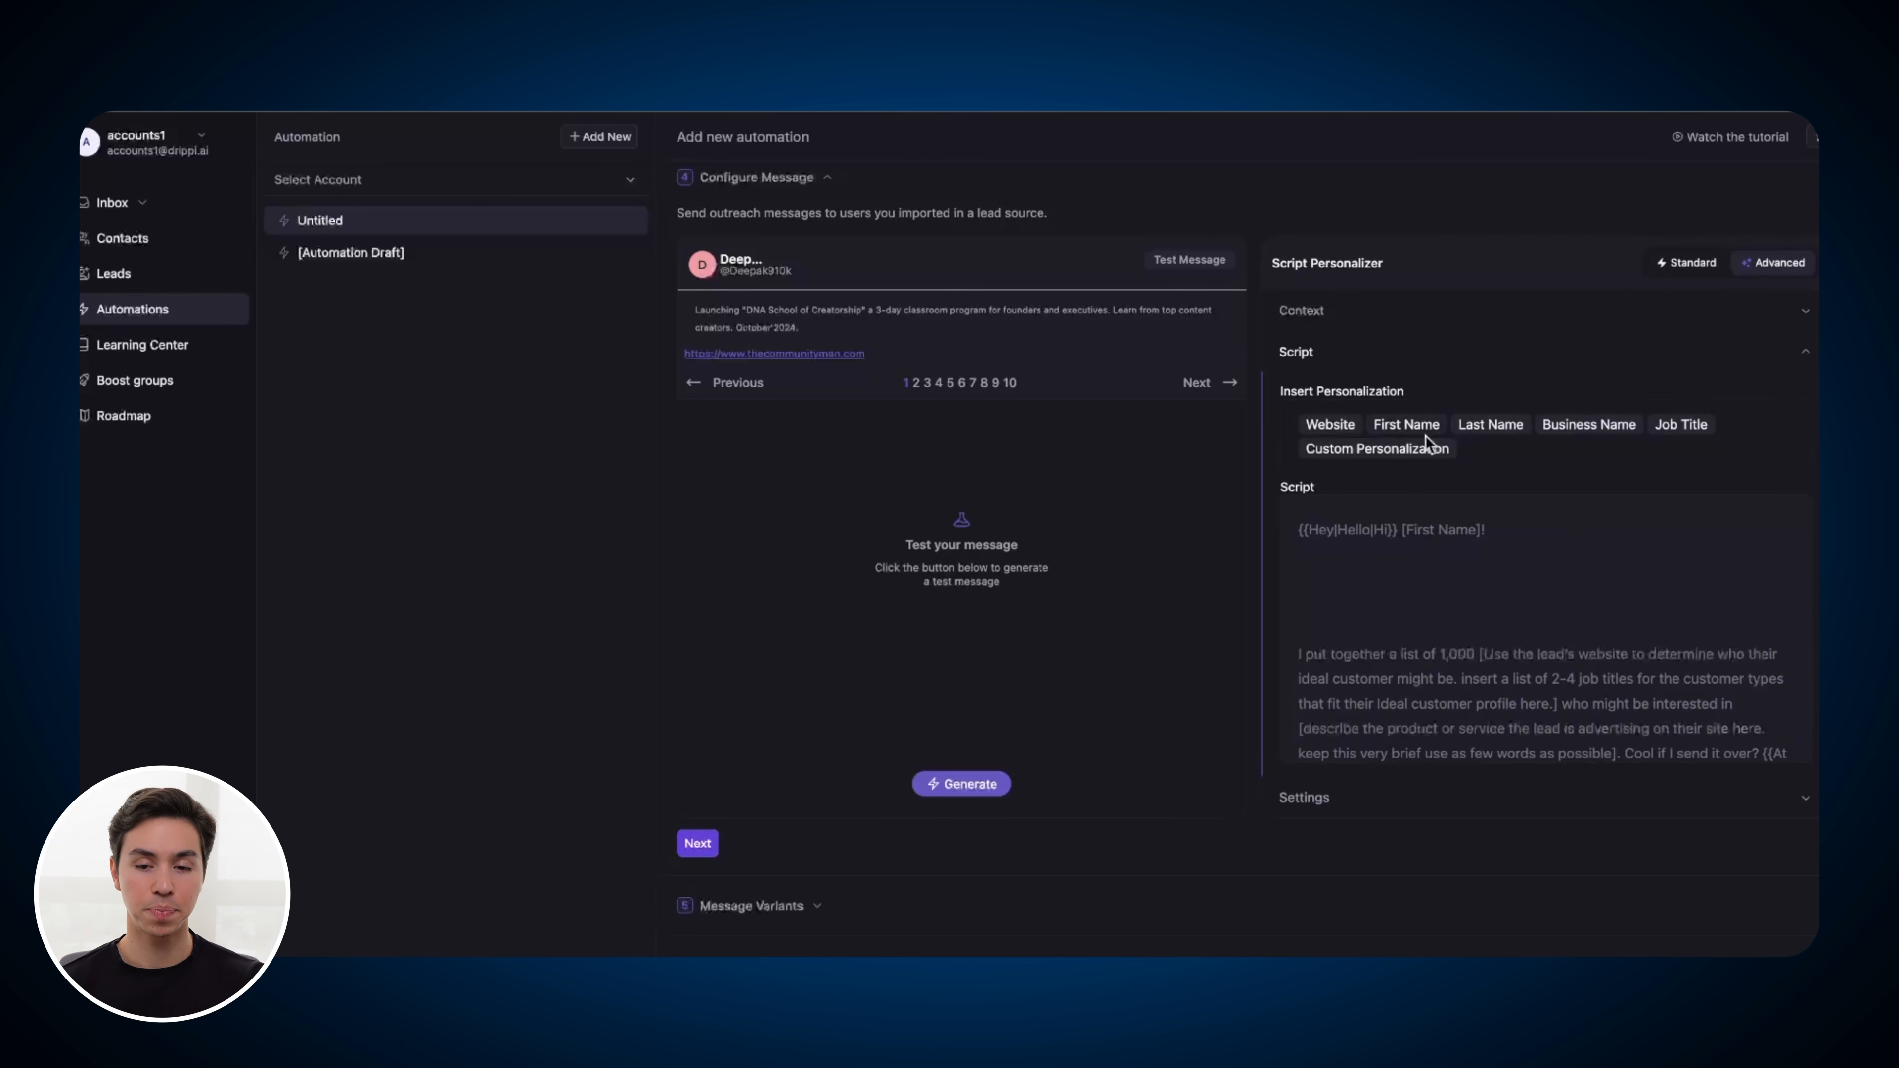
pyautogui.click(969, 782)
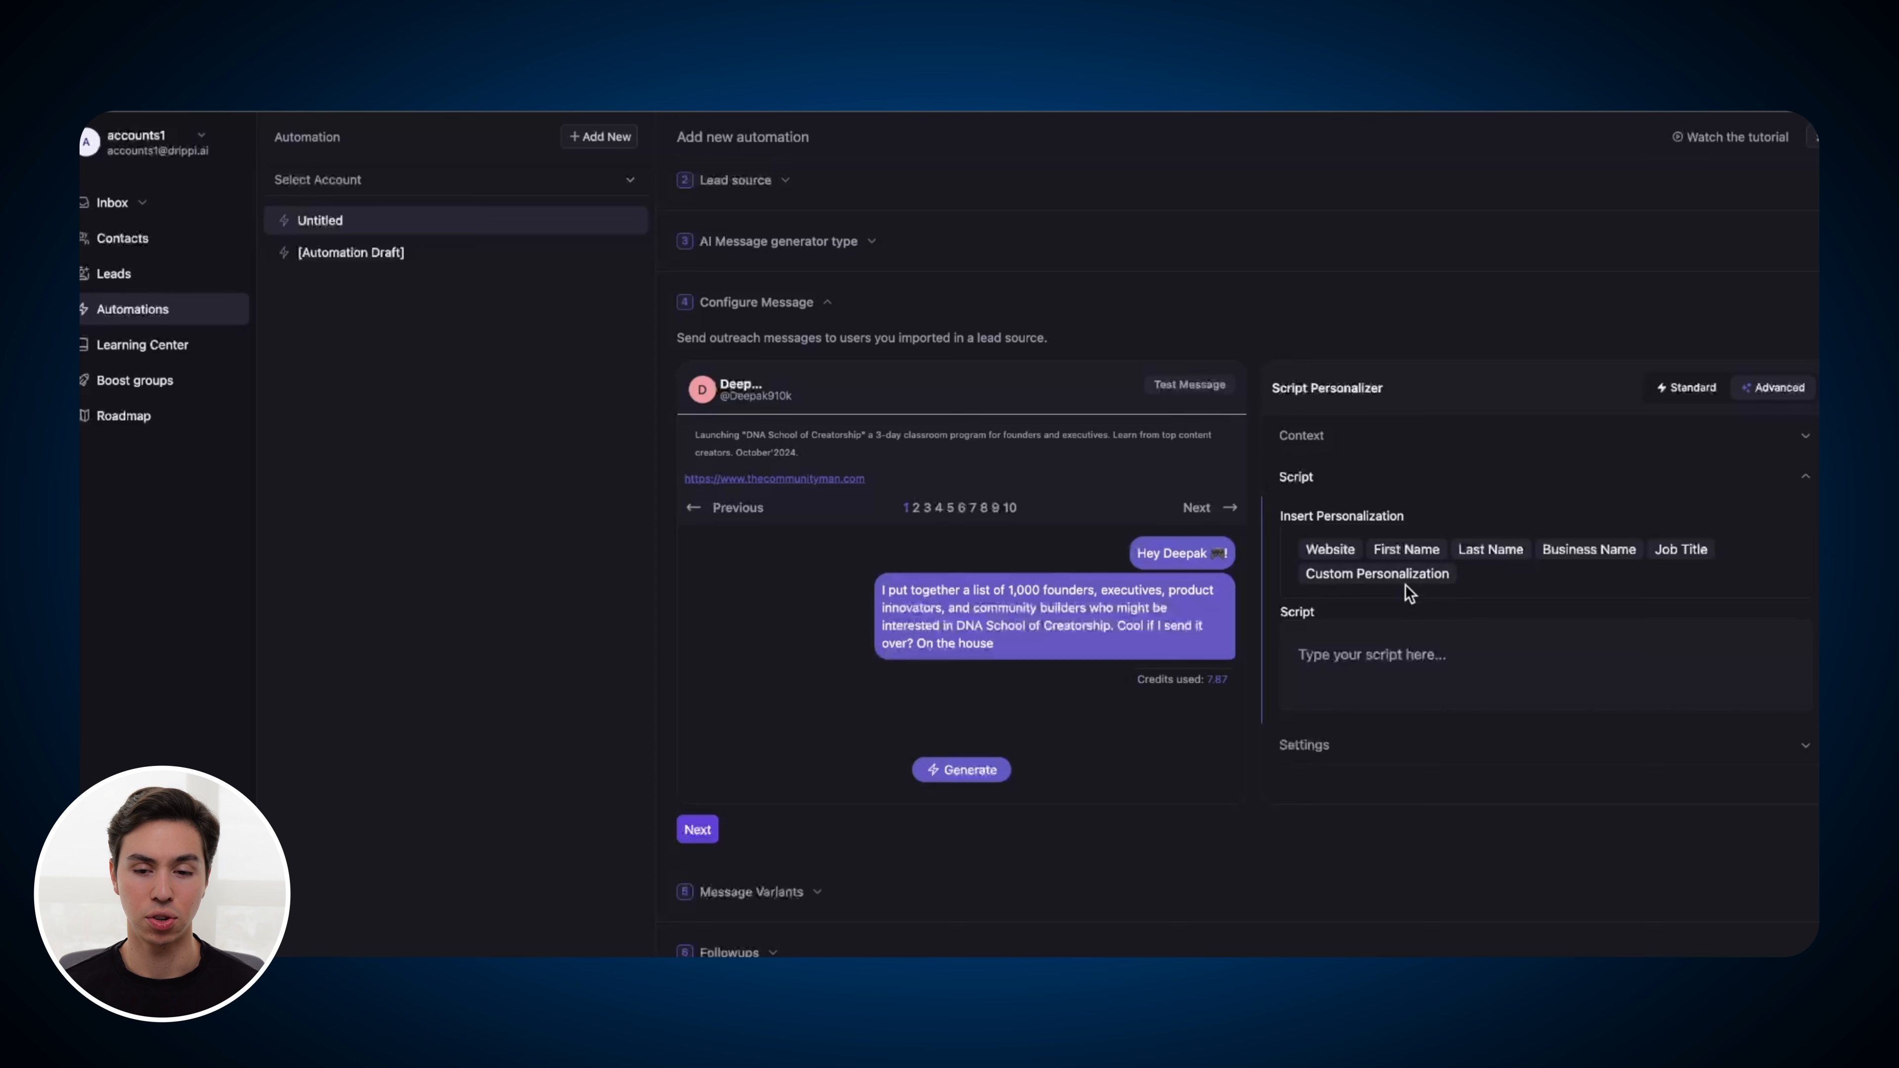
# Insert a custom personalization in the script reading "Use the prospect's website to determine what service they provide to their customers."
pyautogui.click(1374, 576)
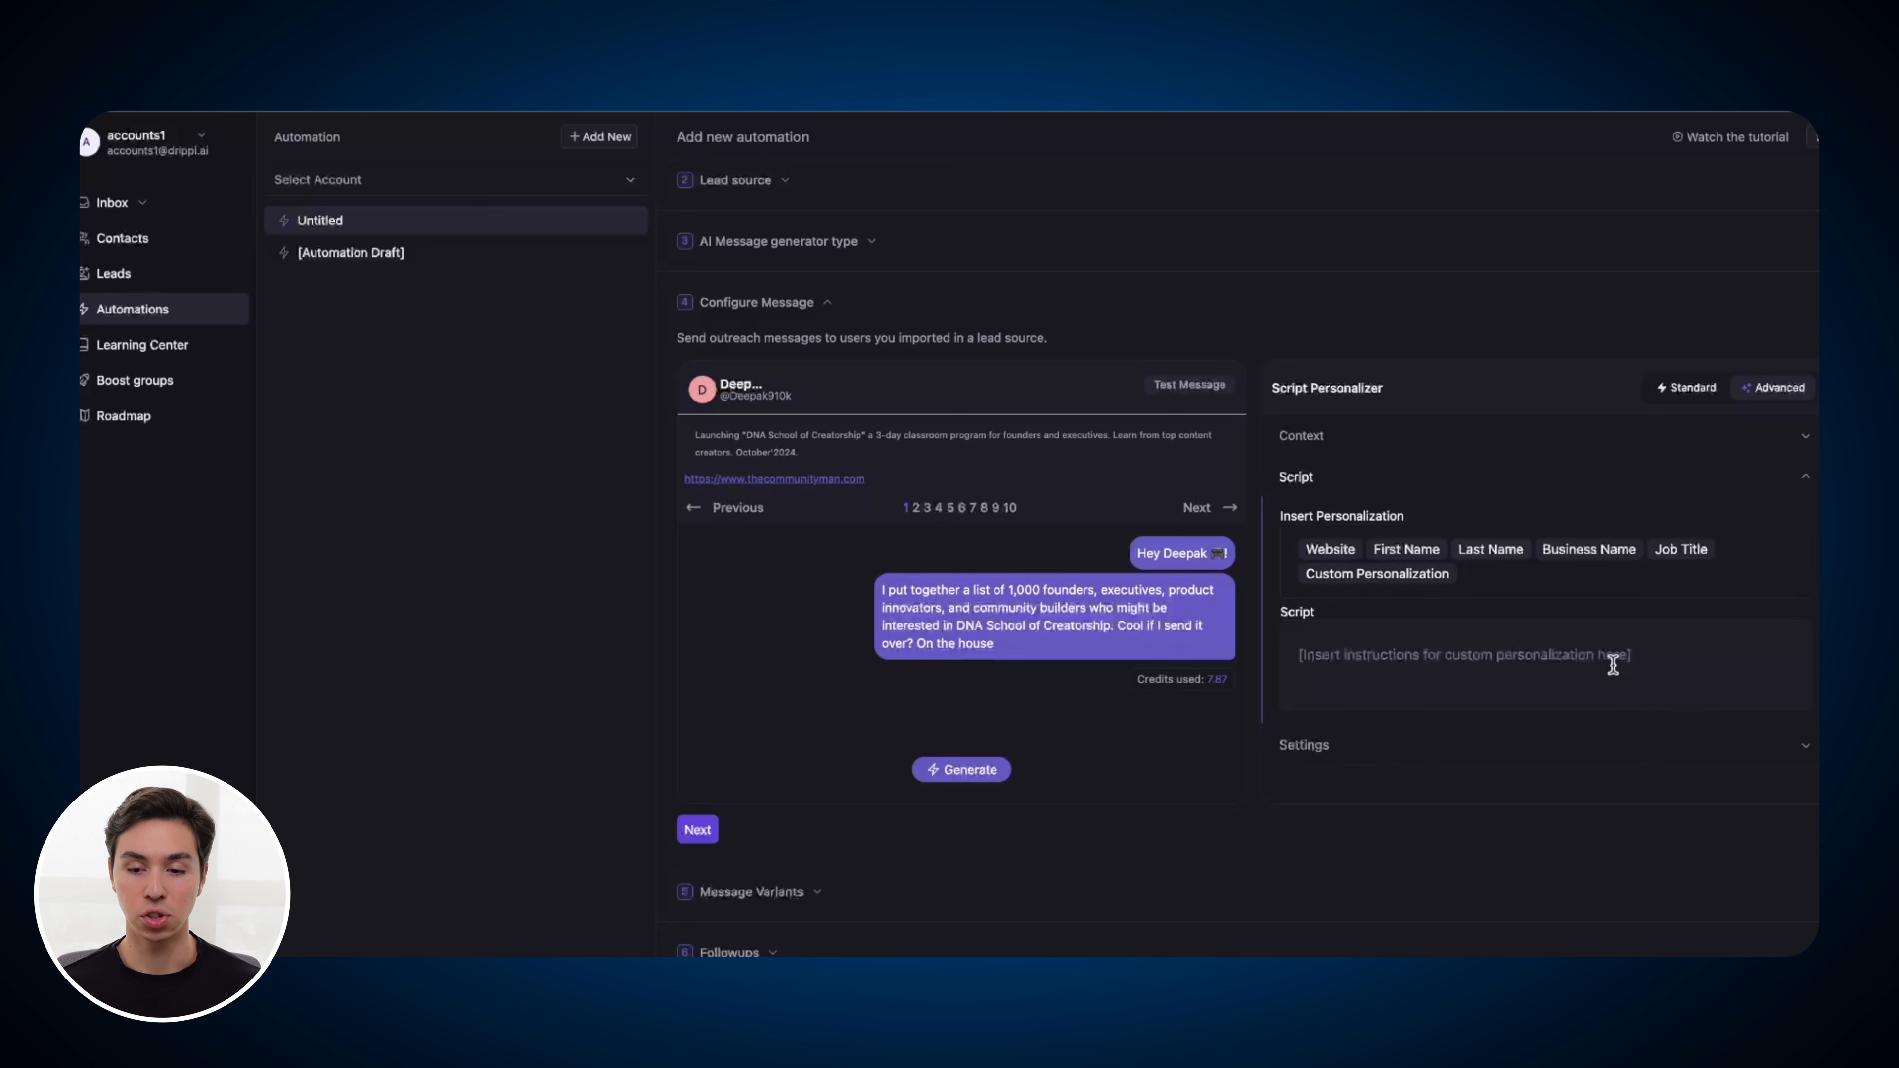
pyautogui.moveTo(1626, 655); pyautogui.dragTo(1303, 655)
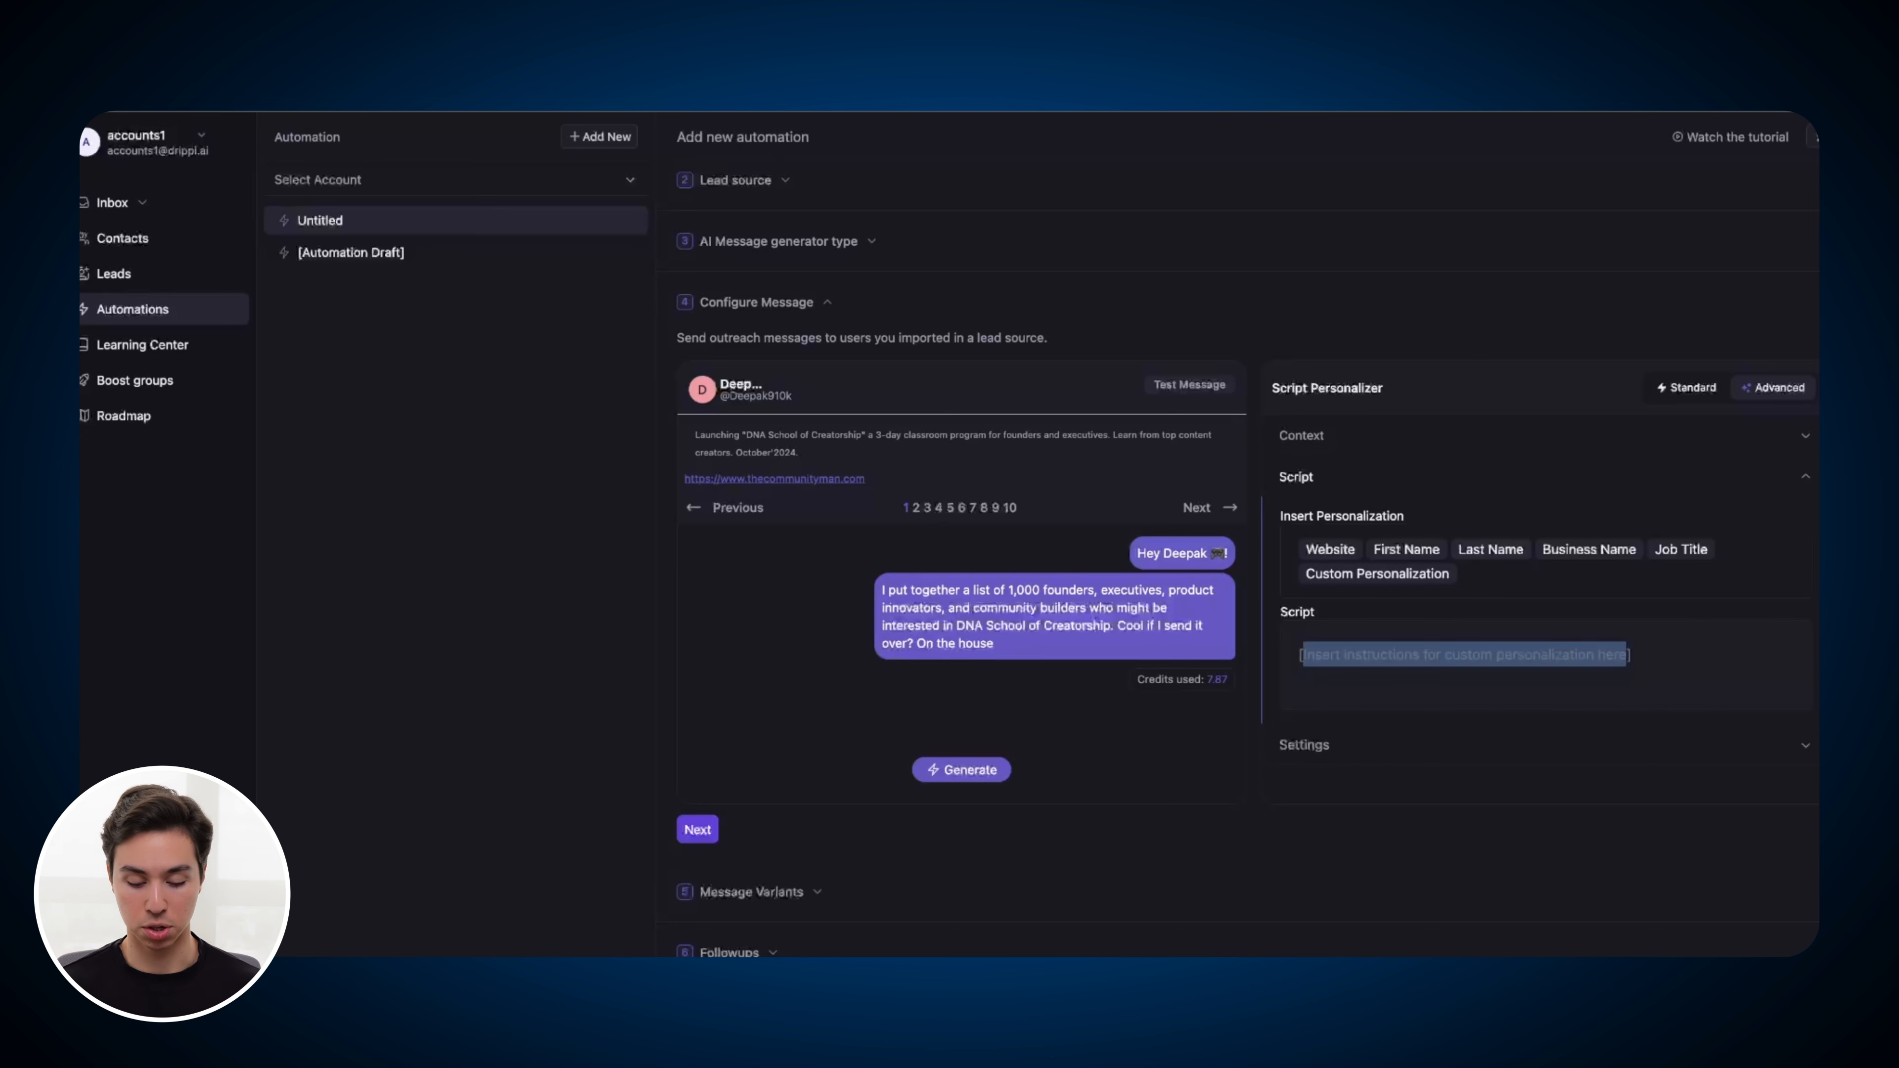
pyautogui.press('BackSpace')
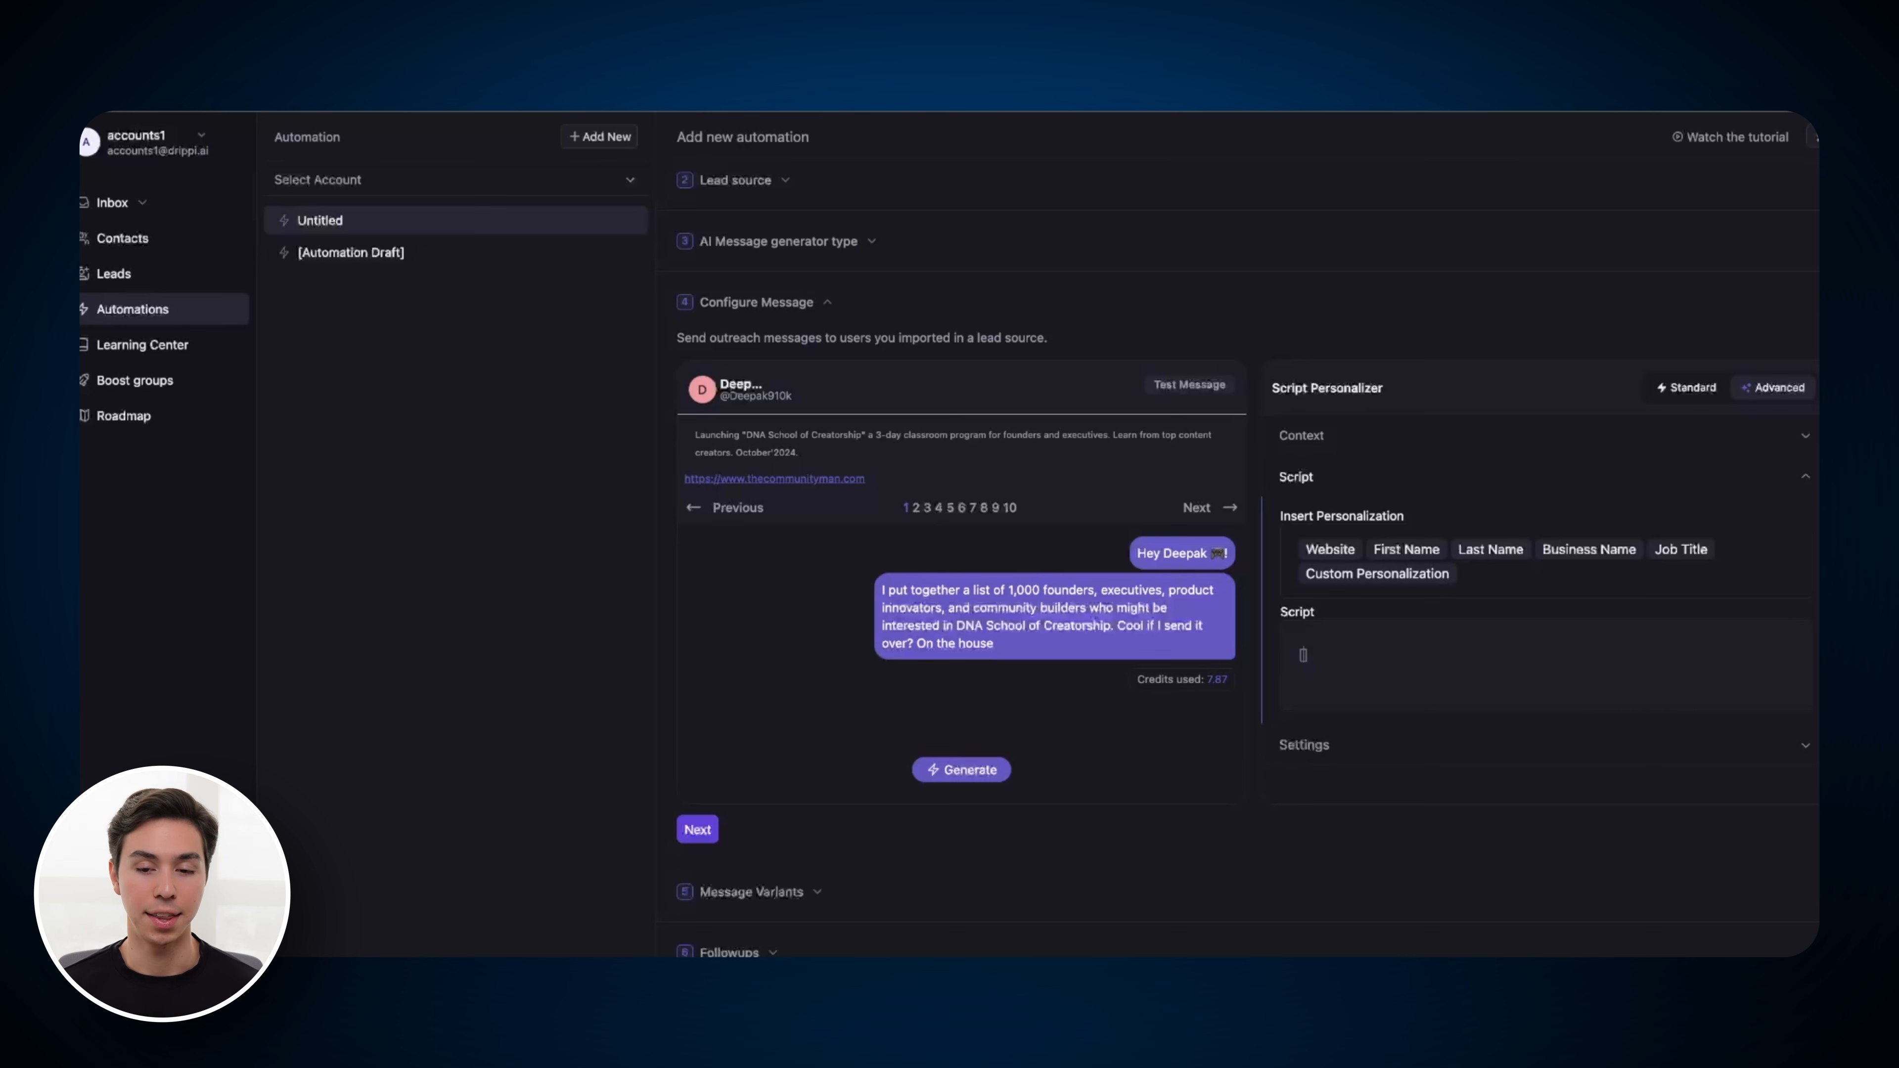
pyautogui.write("Use the prospect's website to determine what service they provide to their customers.")
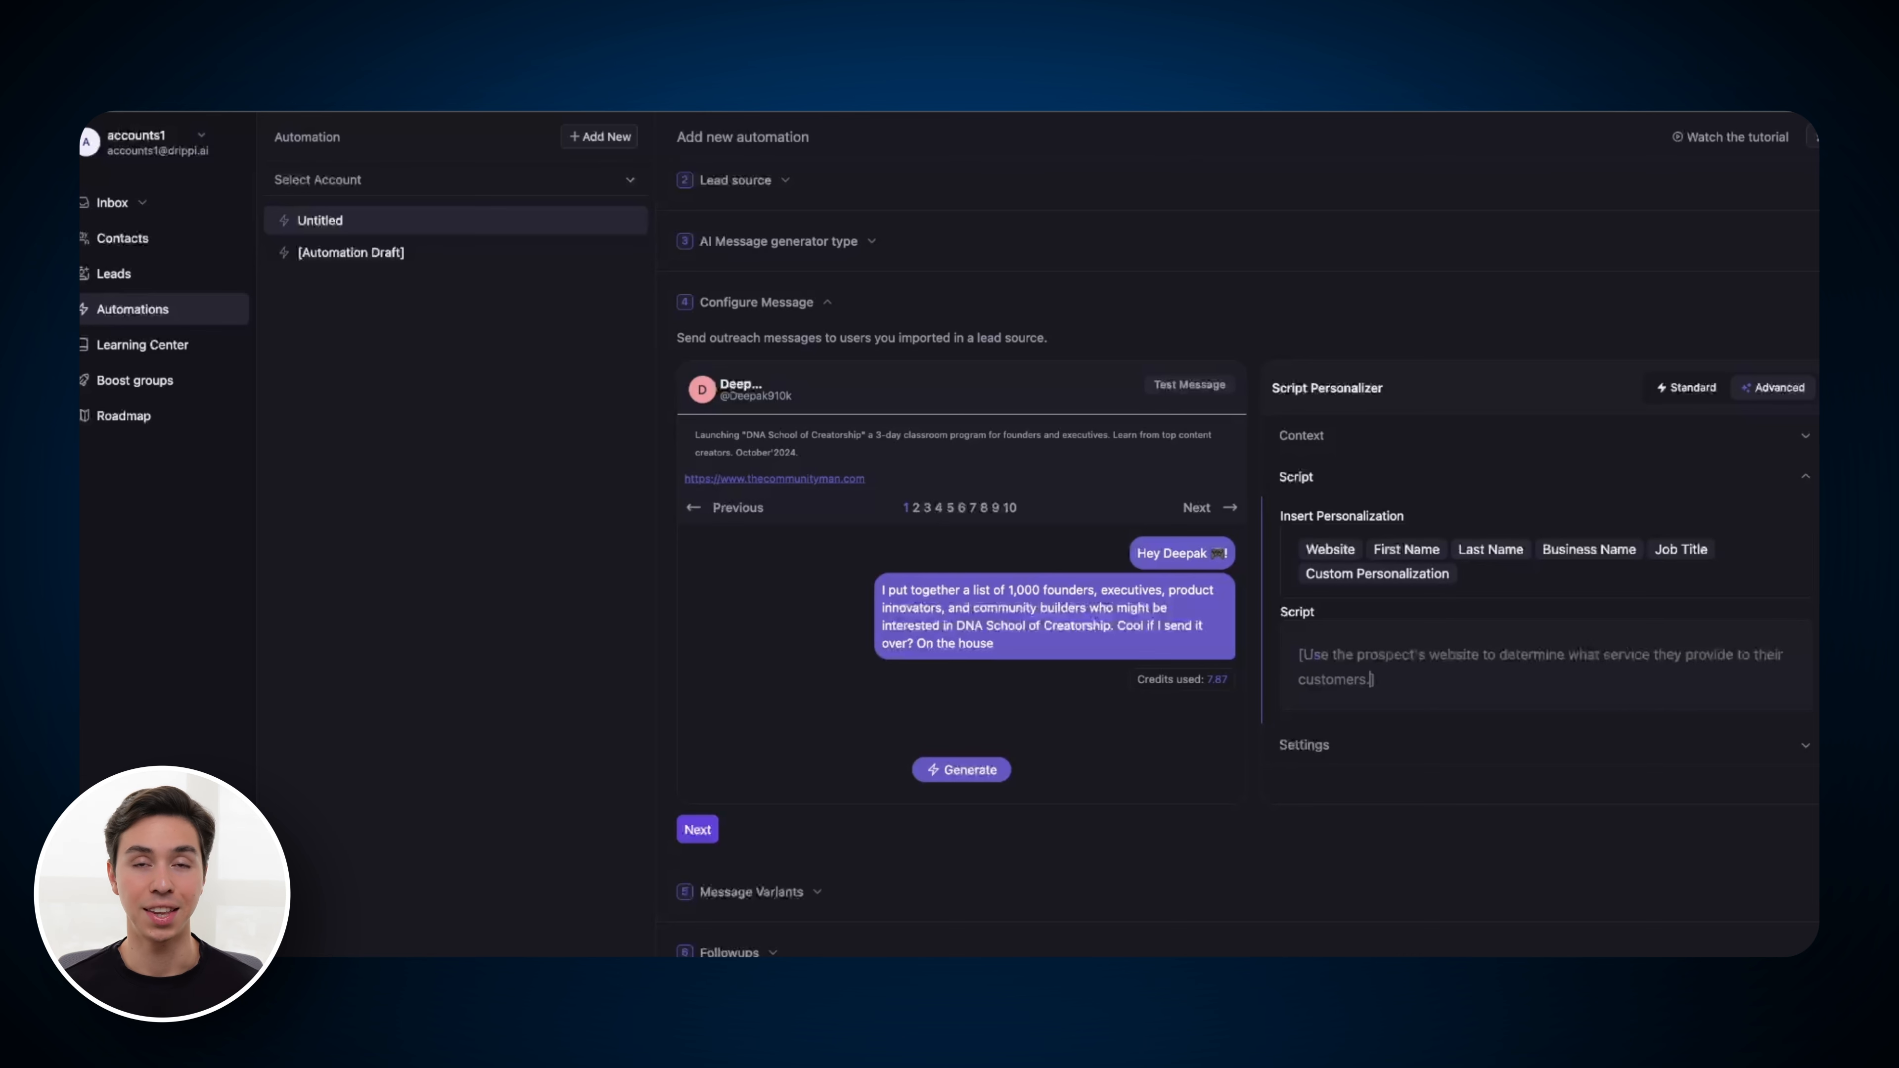
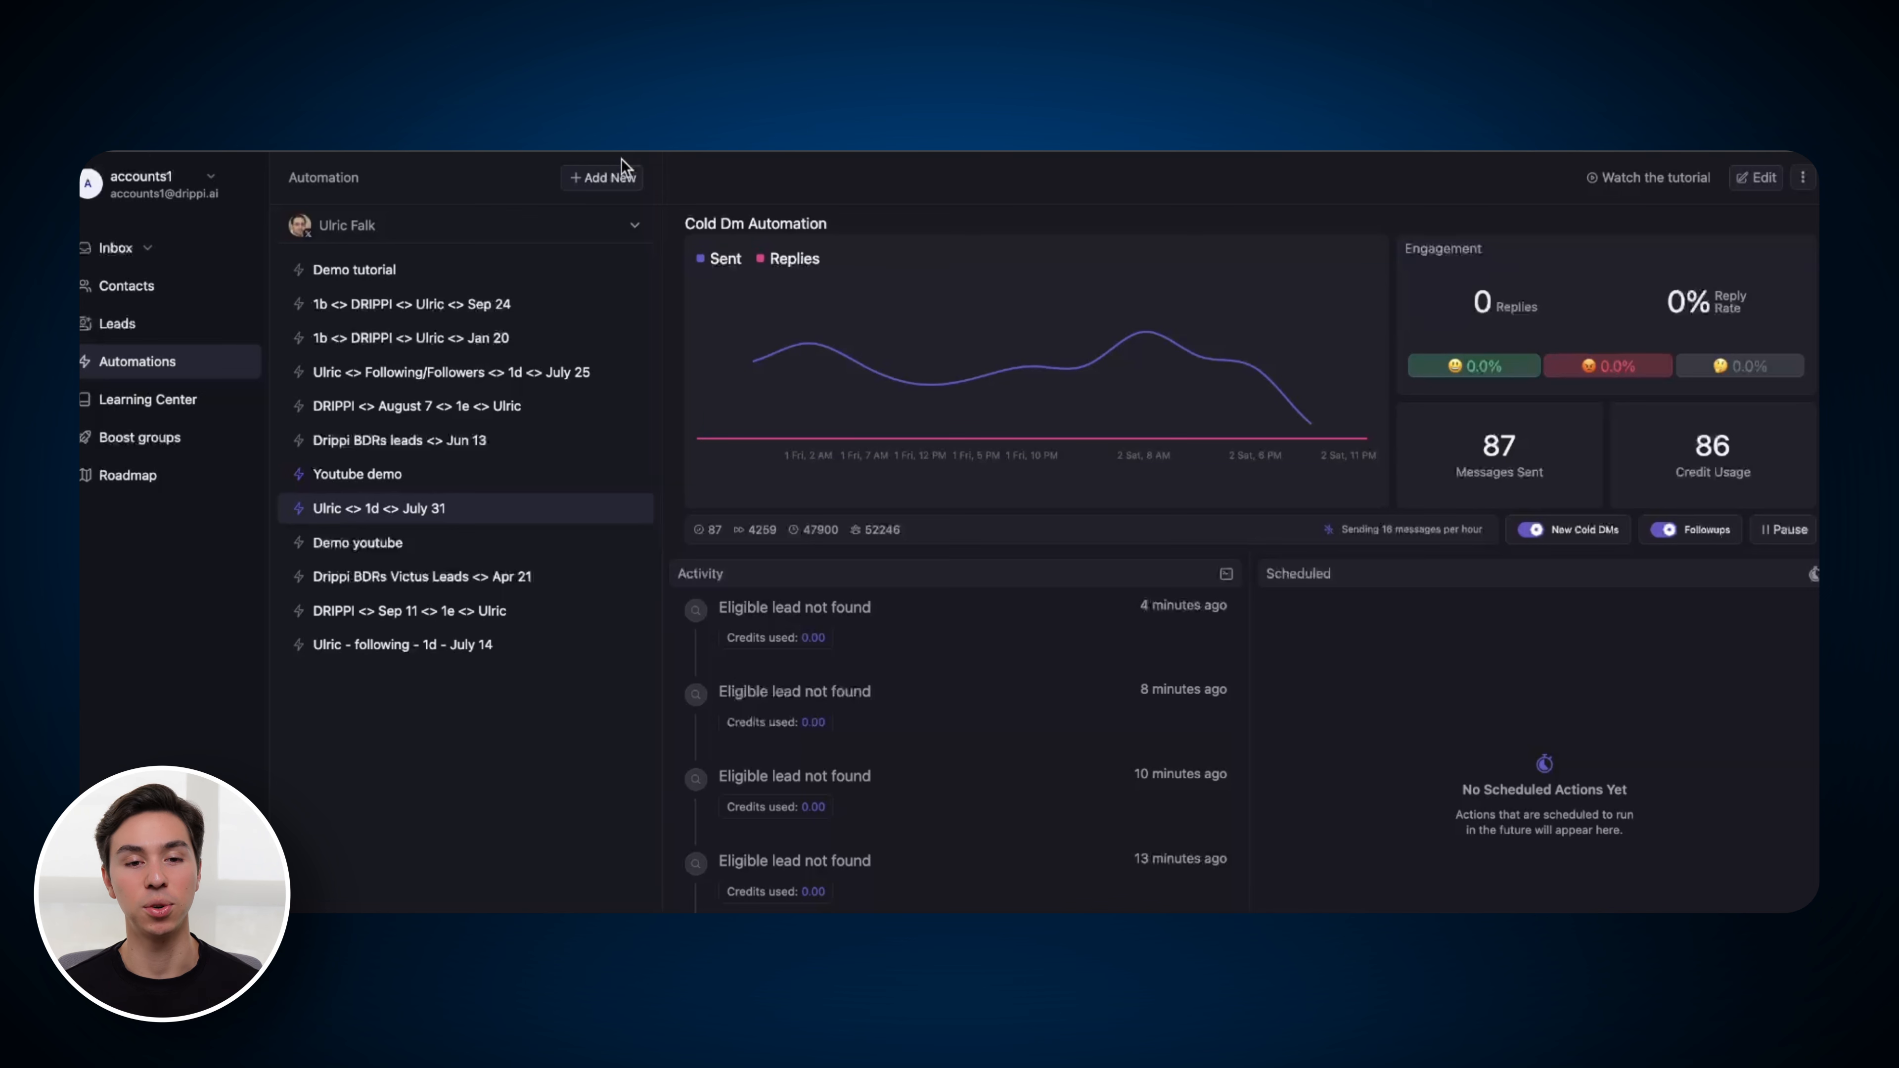
# Create a new Auto DM - New follower automation that uses Script Personalizer as its message generator
pyautogui.click(598, 180)
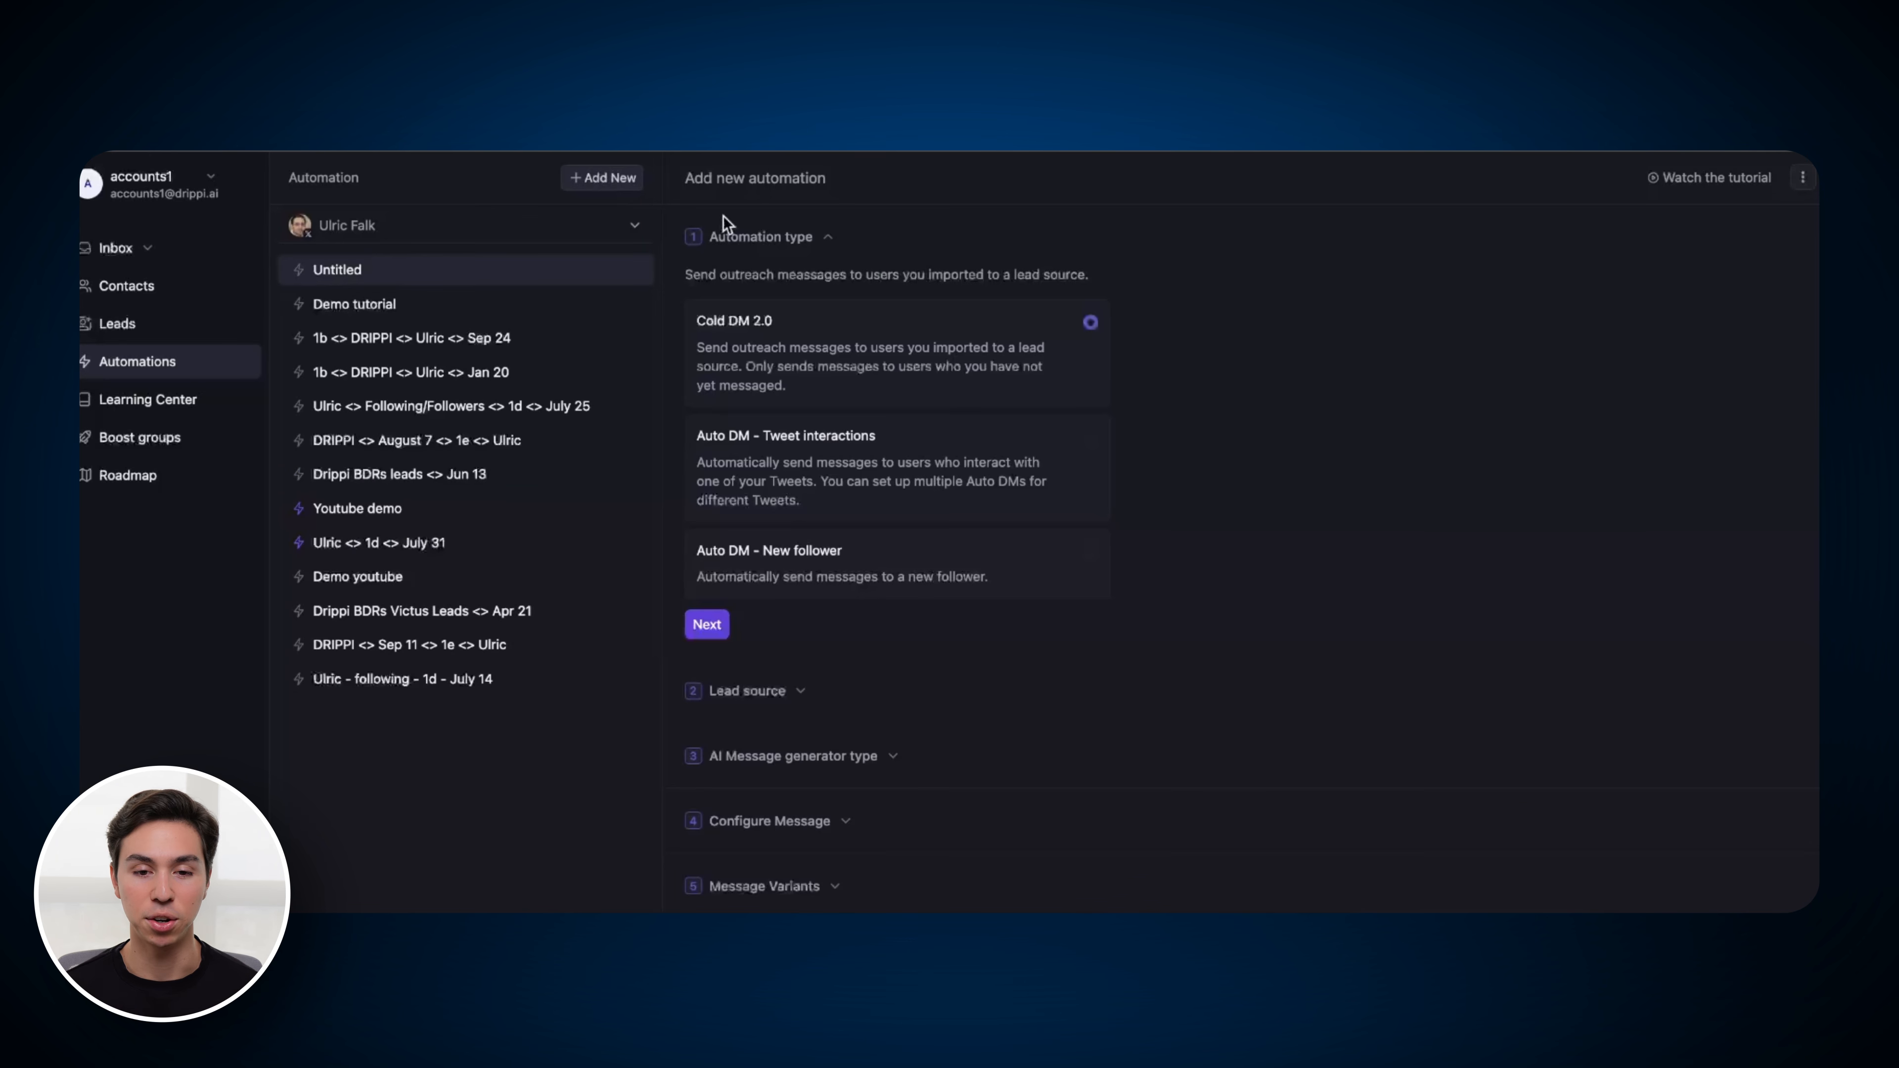
pyautogui.click(796, 562)
pyautogui.click(701, 630)
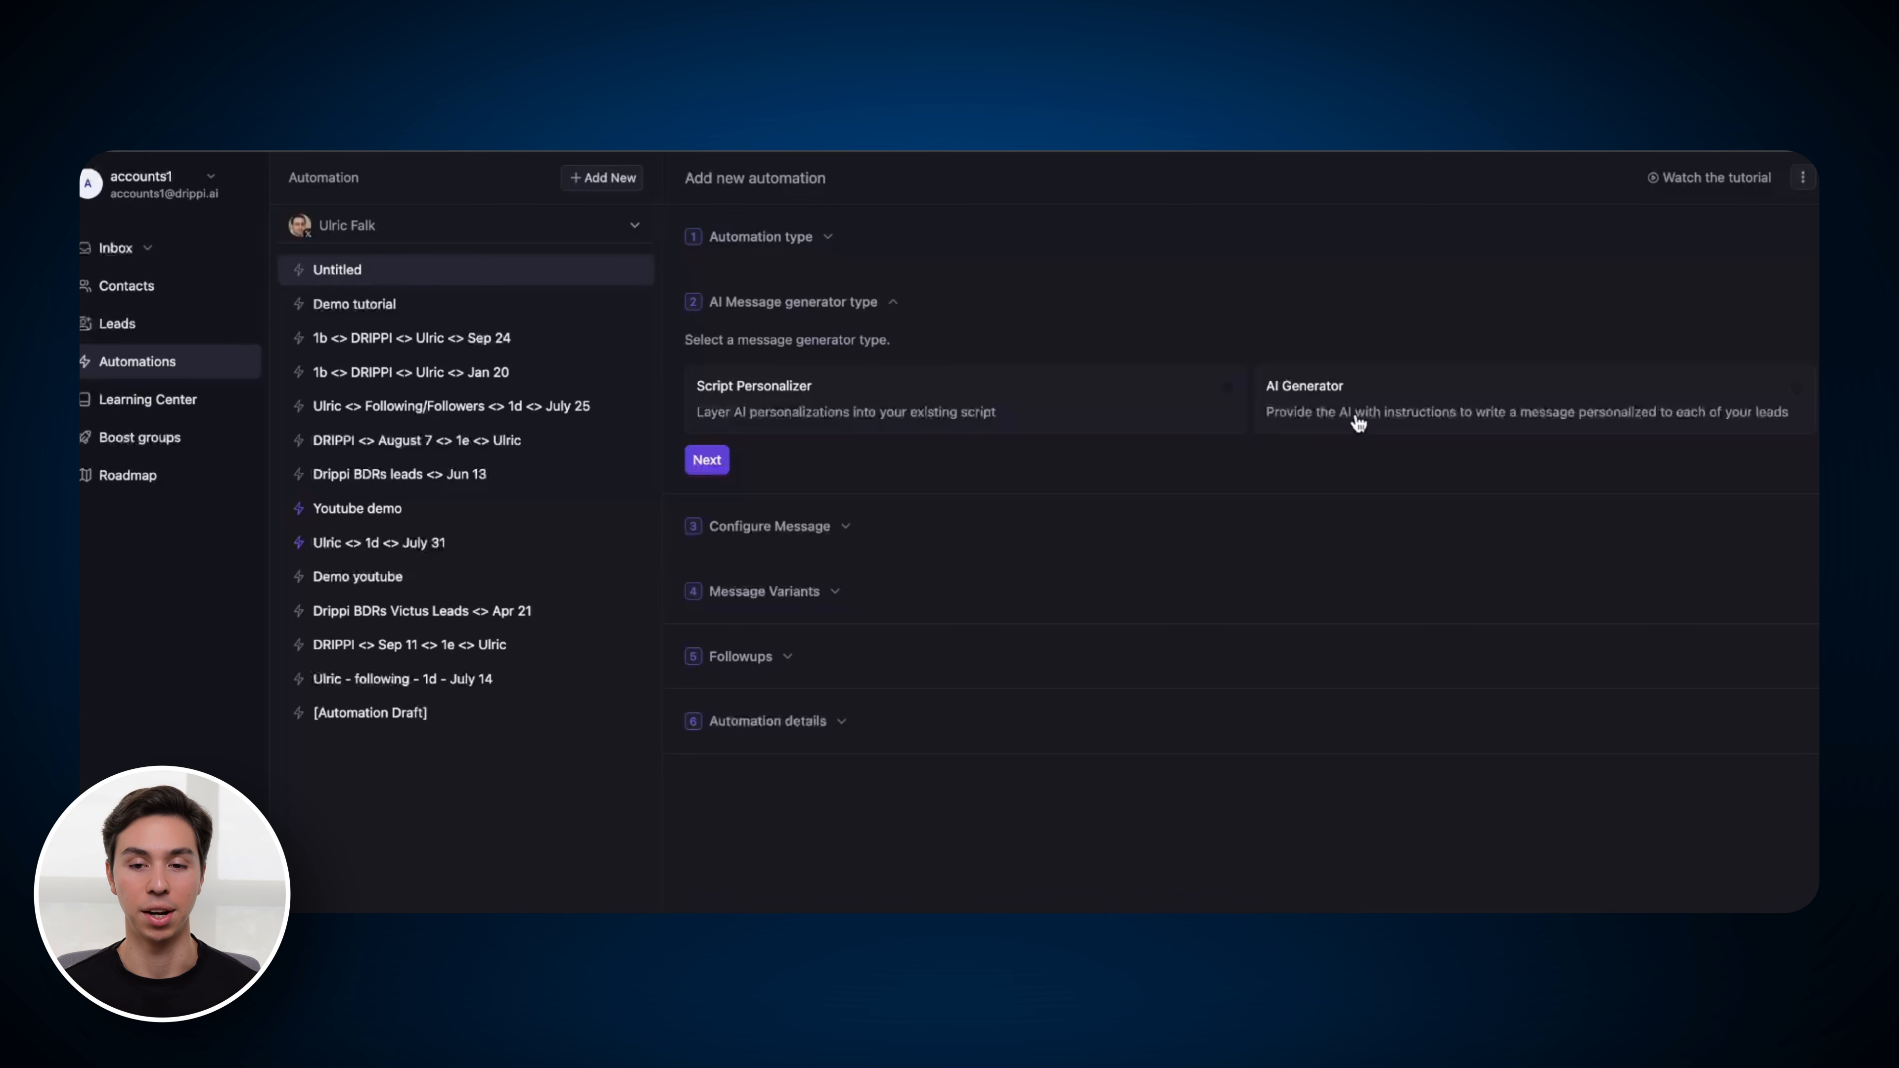
pyautogui.click(1125, 408)
pyautogui.click(701, 463)
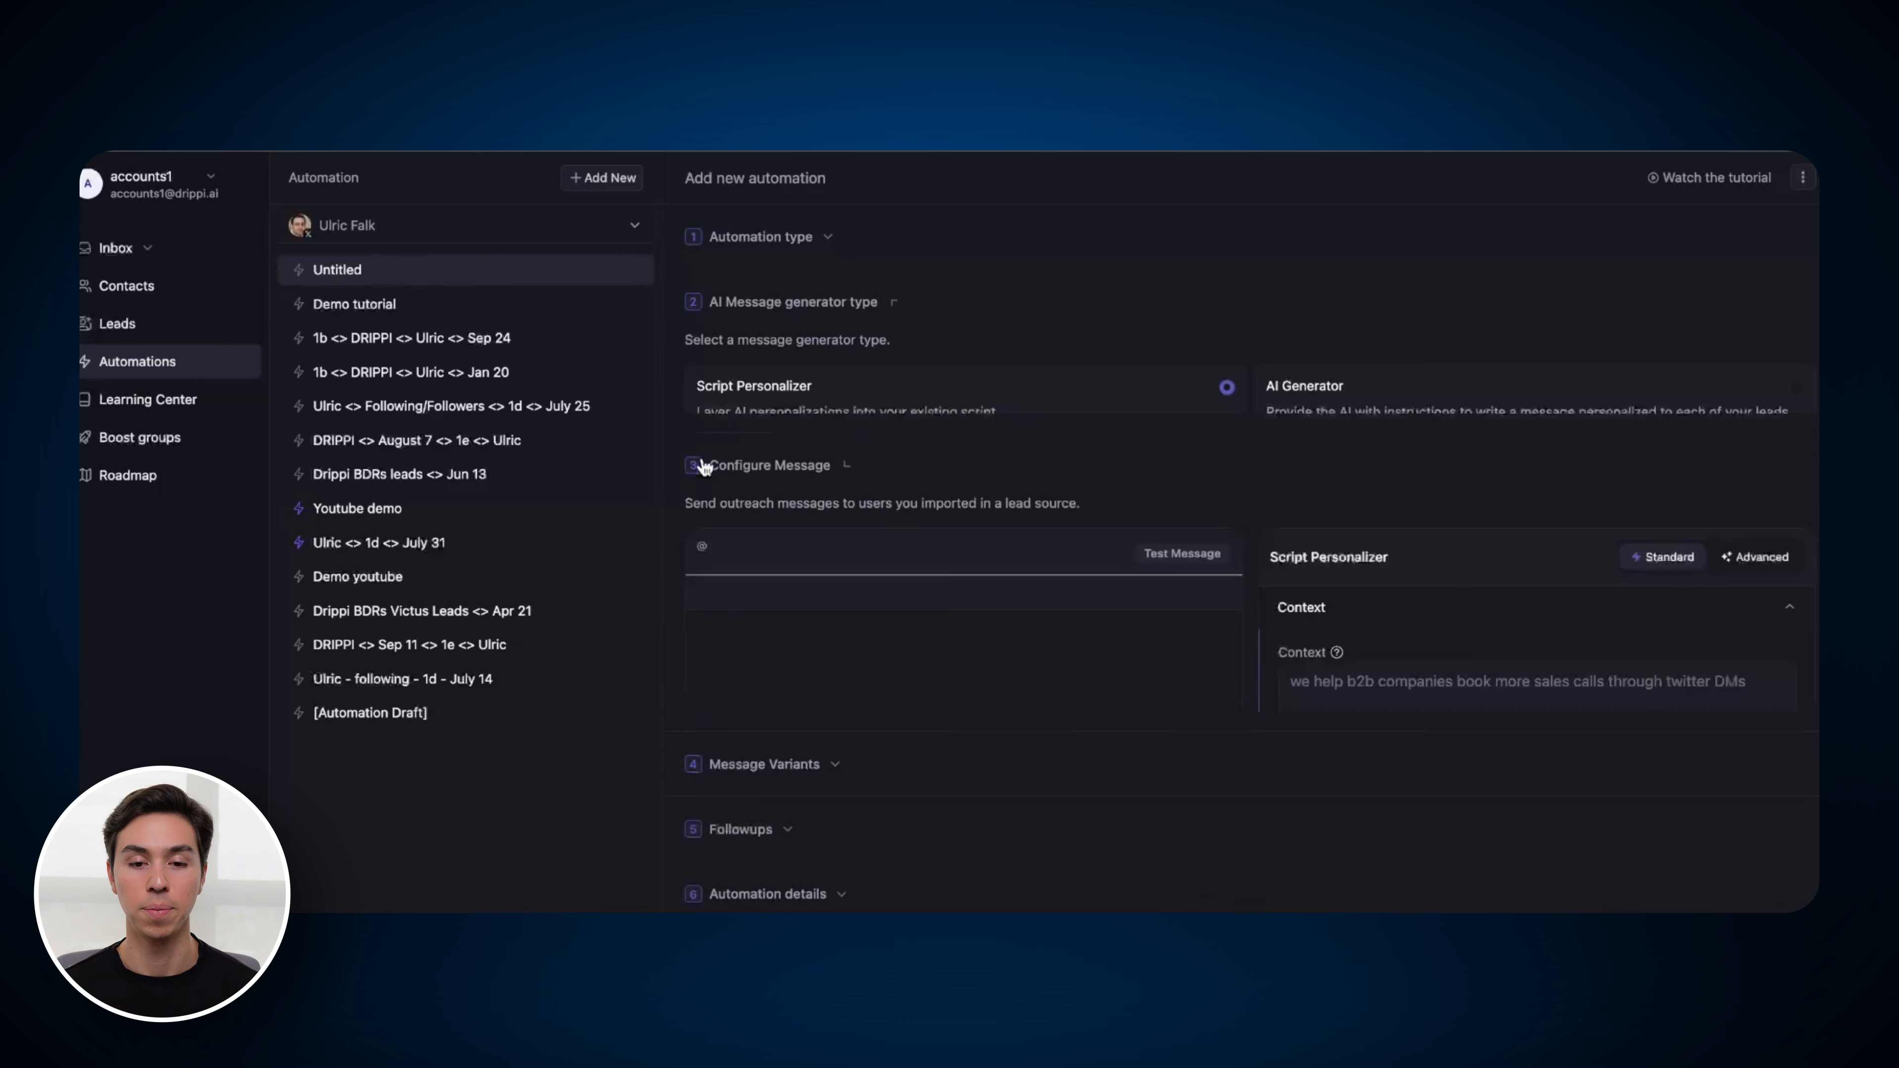
pyautogui.scroll(-3, 1404, 610)
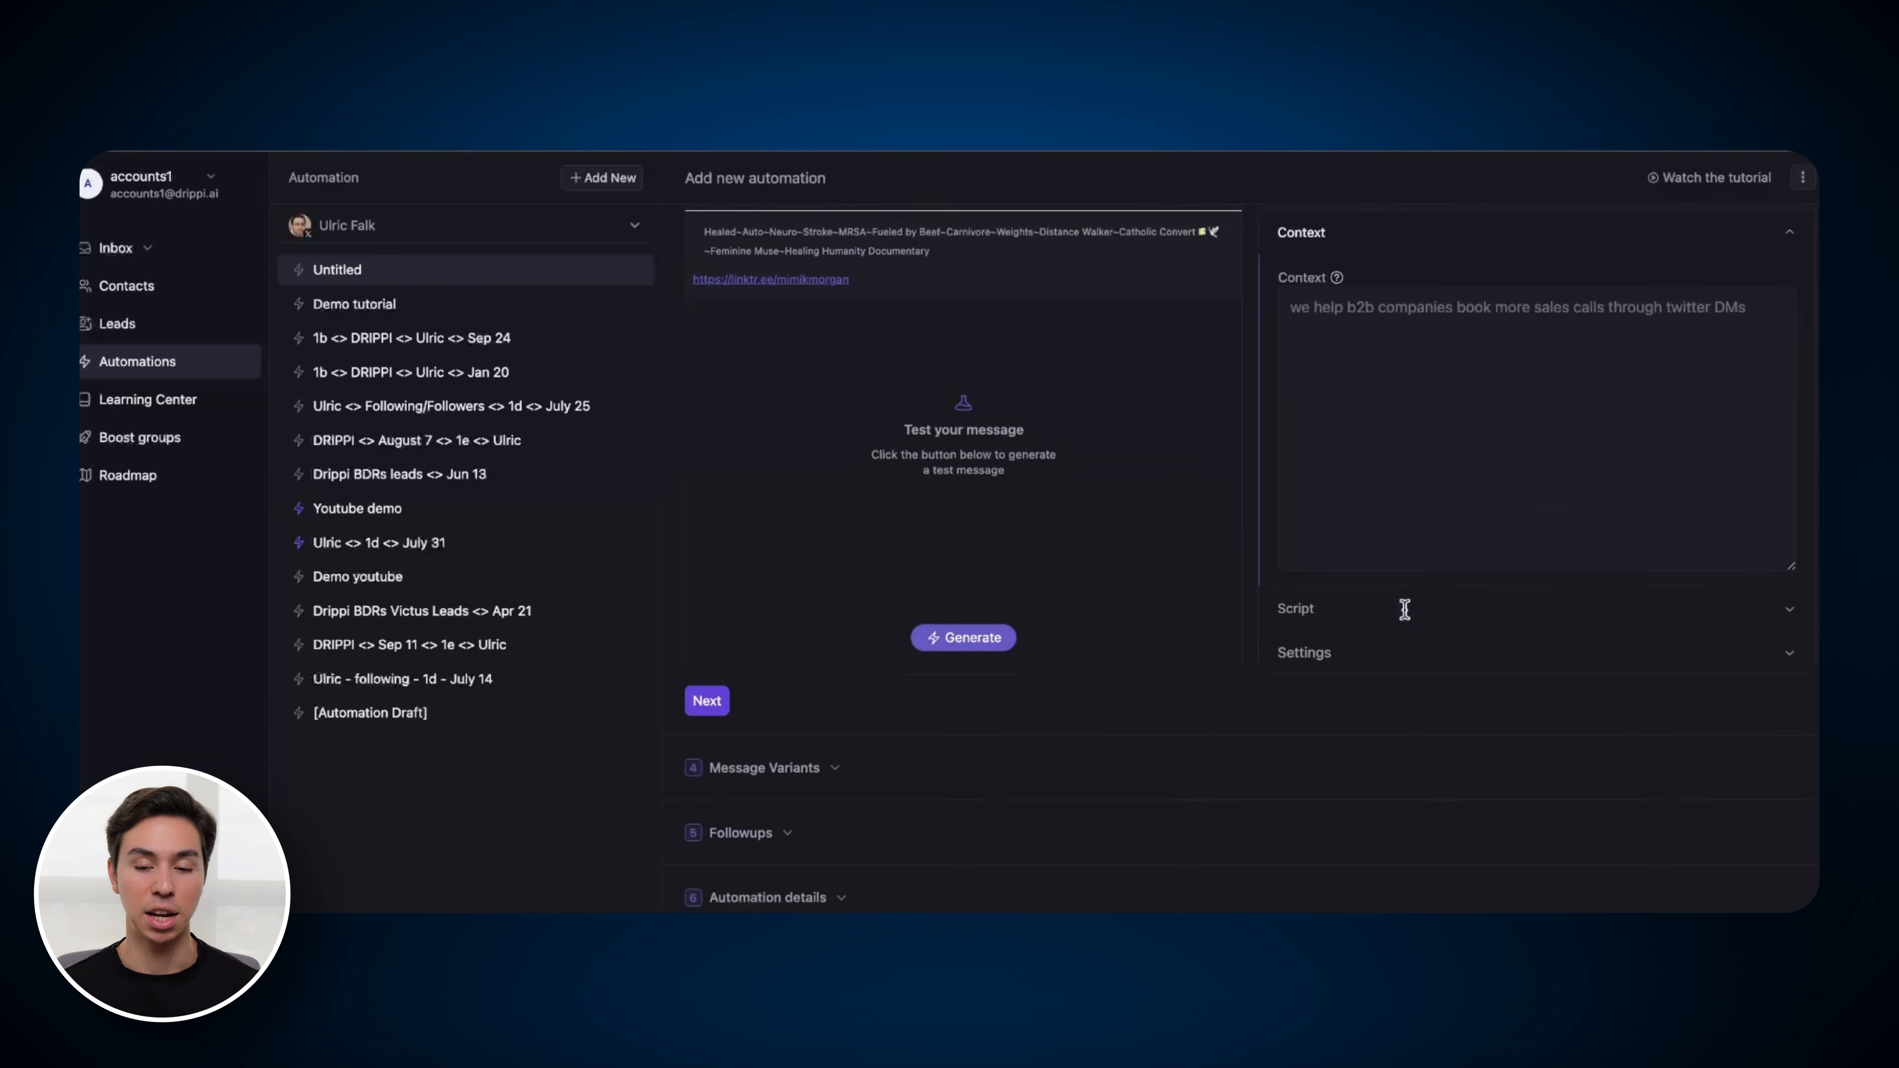
# Review the new-follower script with its YouTube channel link and its thanks-for-the-follow message
pyautogui.click(1330, 604)
pyautogui.hotkey('ctrl', 'a')
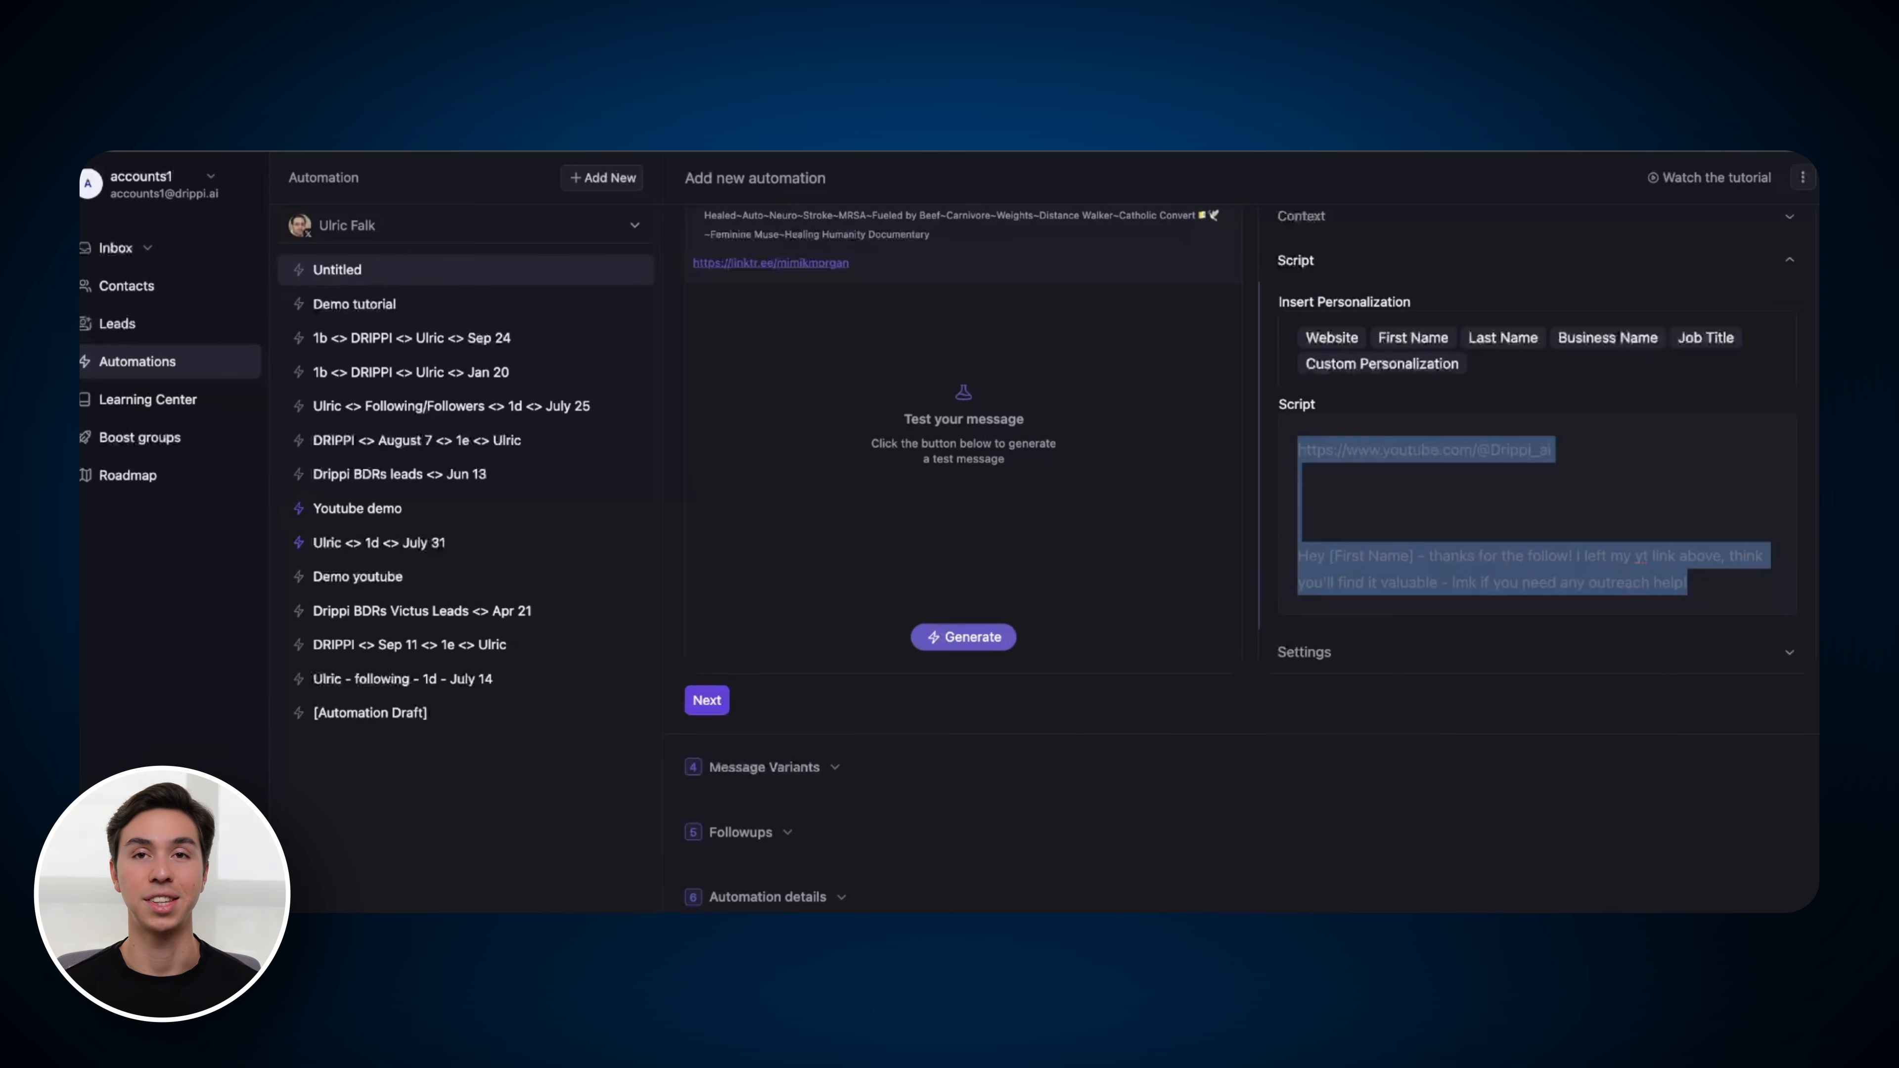
pyautogui.click(1559, 556)
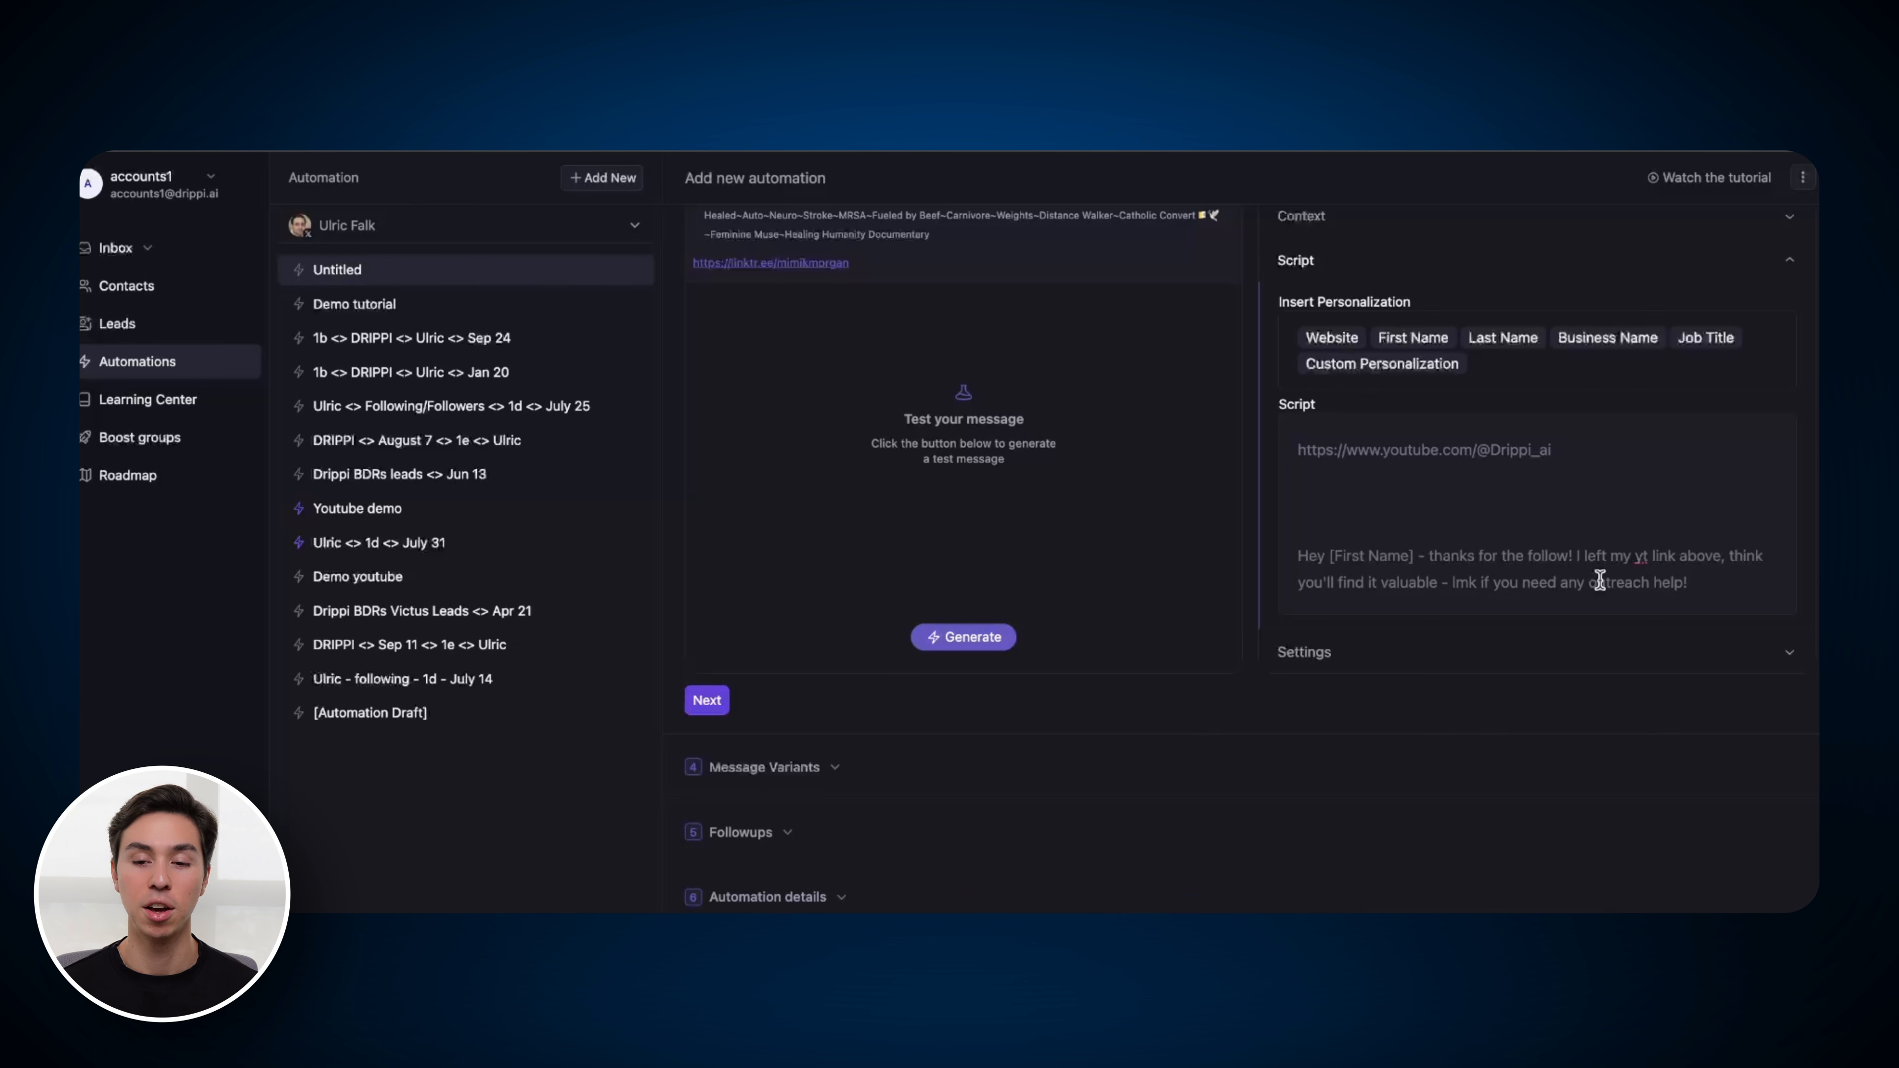
pyautogui.moveTo(1579, 556); pyautogui.dragTo(1803, 620)
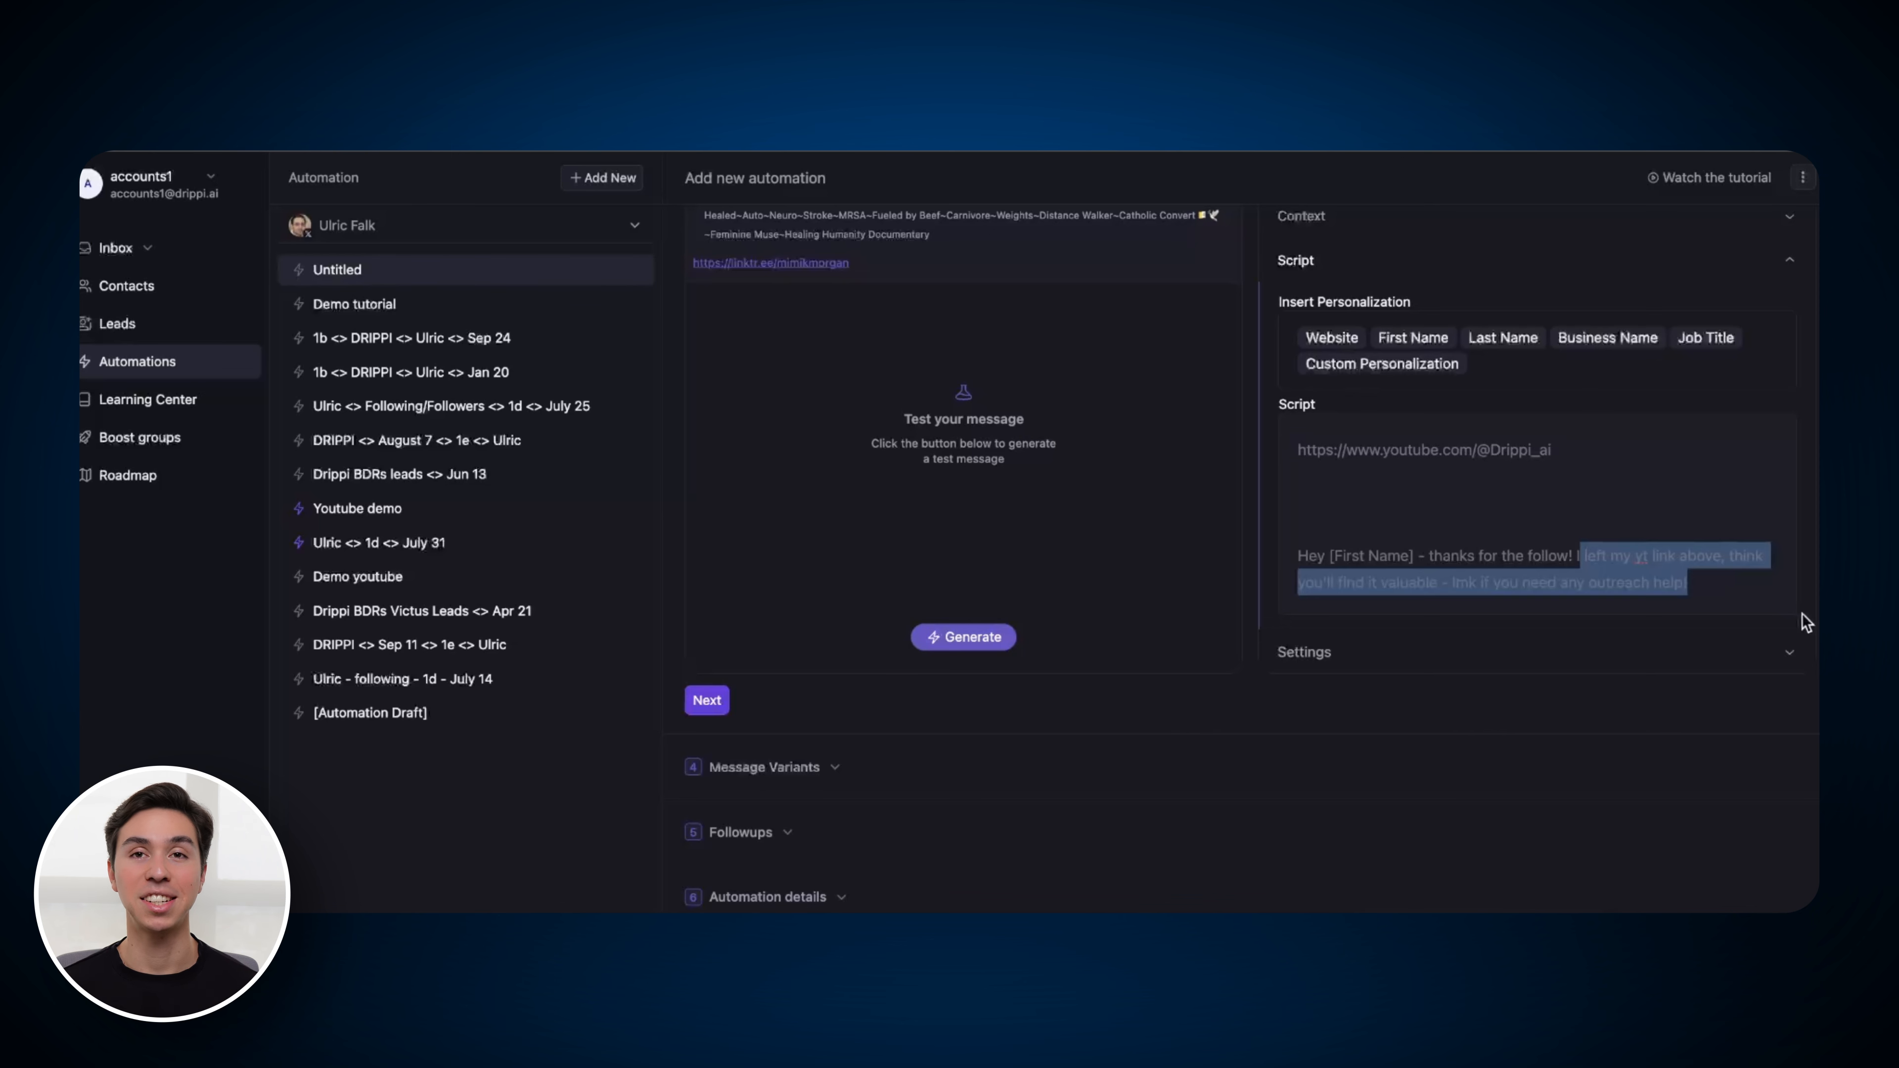
pyautogui.click(1732, 590)
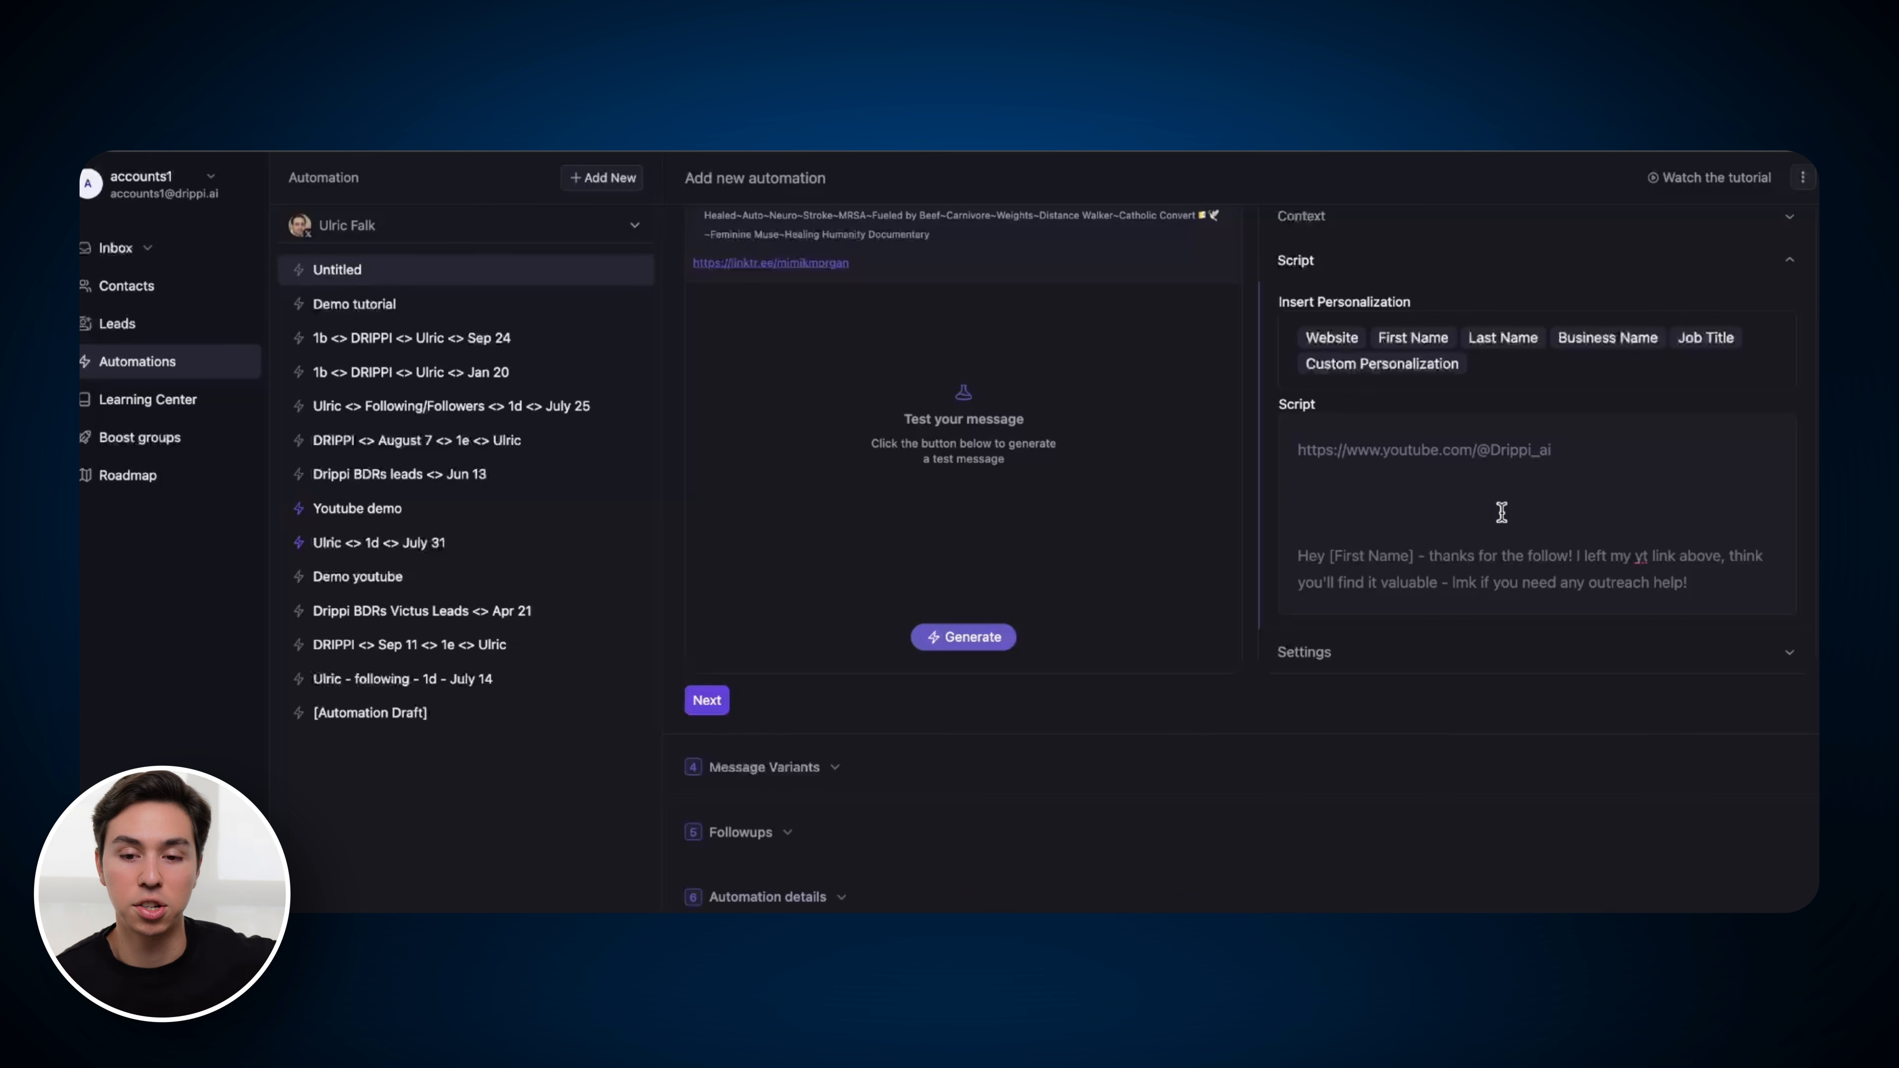
# Check the personalizer's settings, including Split Messages, and generate a test of the new-follower message
pyautogui.click(1453, 657)
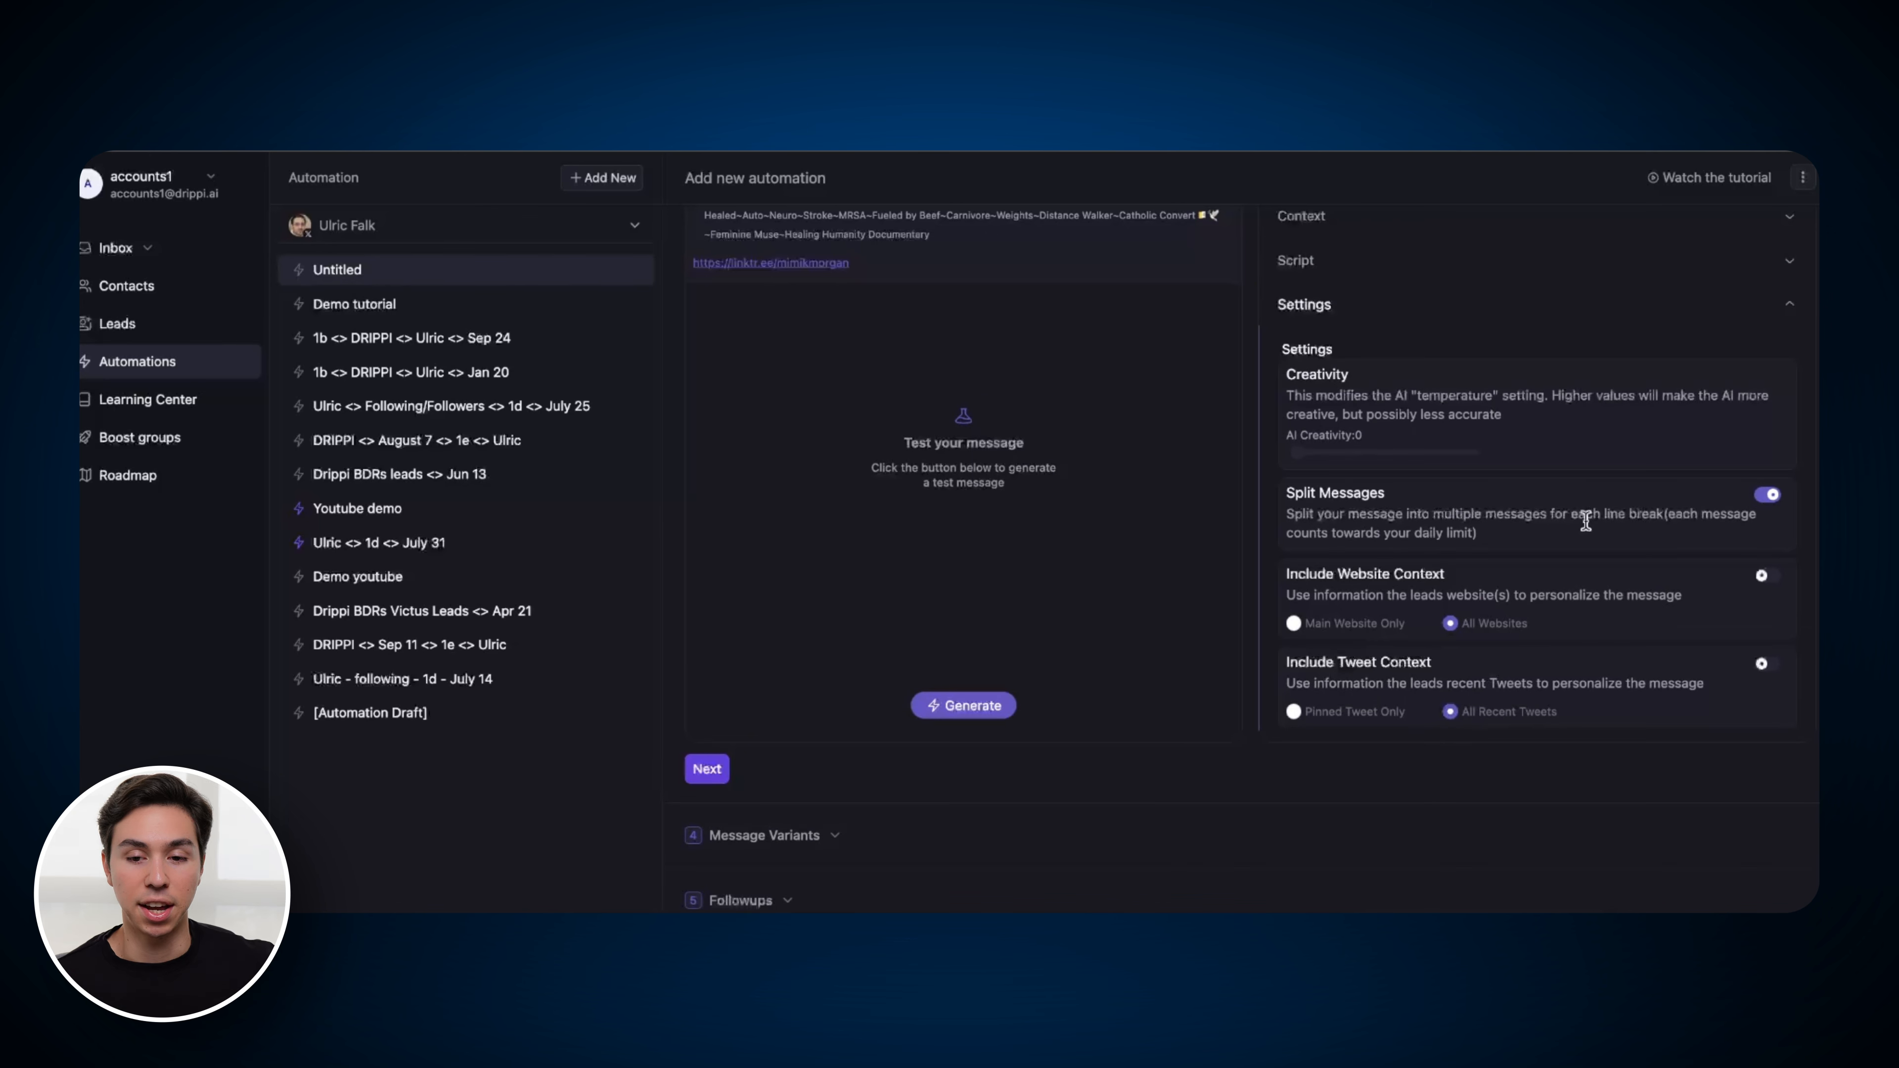
pyautogui.click(1322, 260)
pyautogui.click(965, 642)
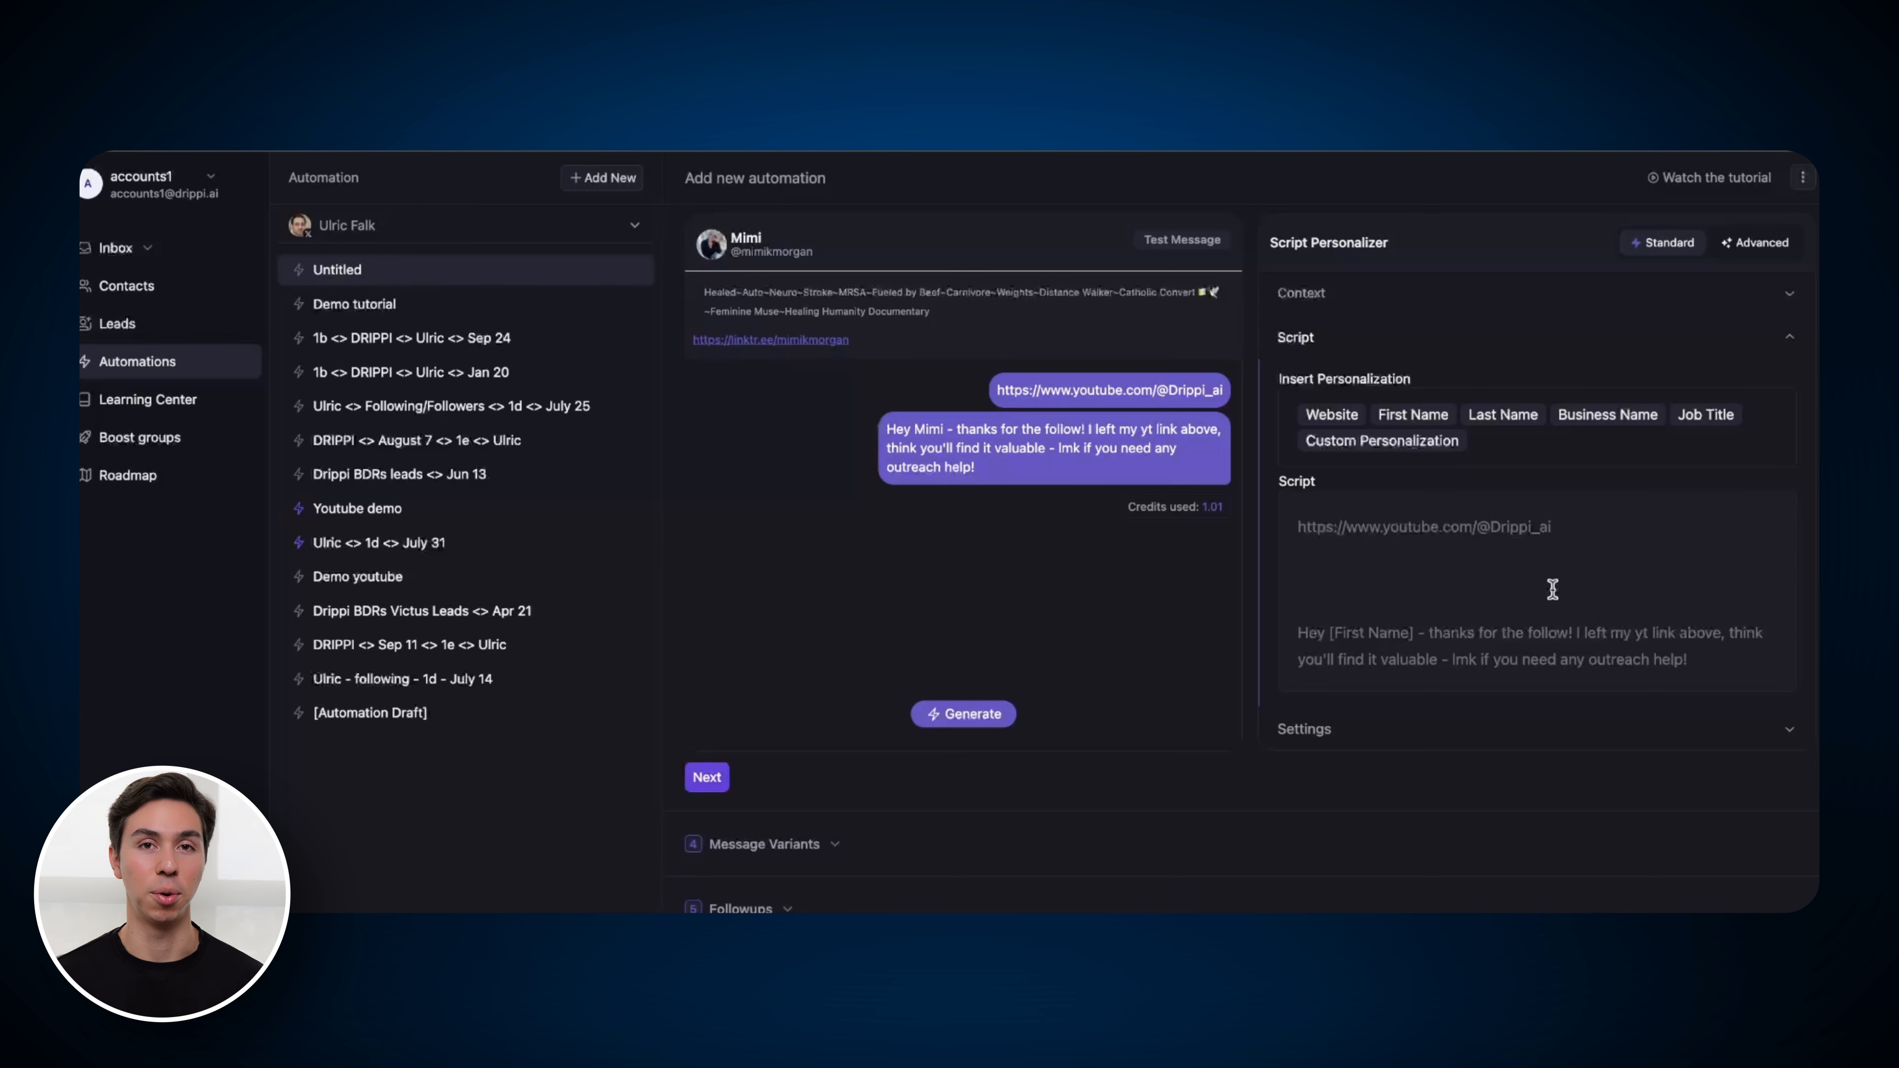
# Continue to the automation details without adding any message variants or follow-ups
pyautogui.scroll(-2, 707, 748)
pyautogui.click(703, 665)
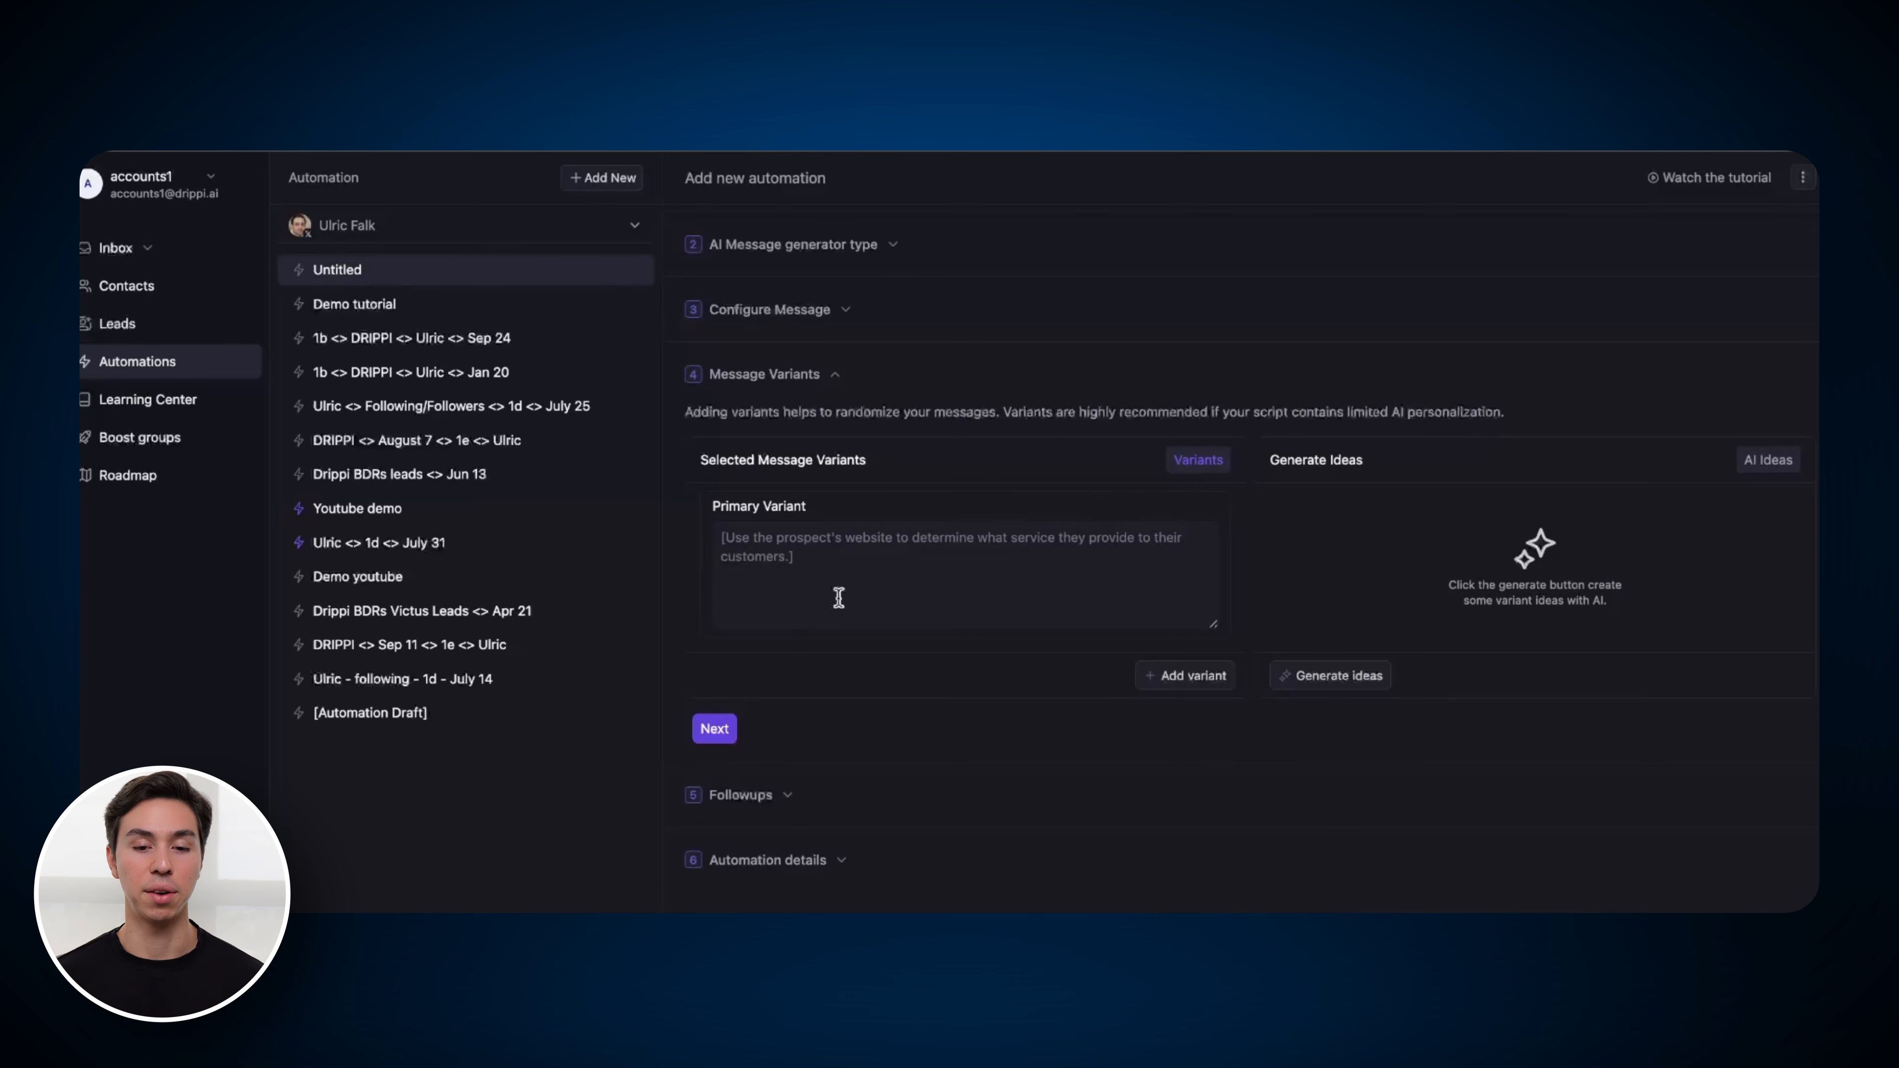
pyautogui.click(715, 728)
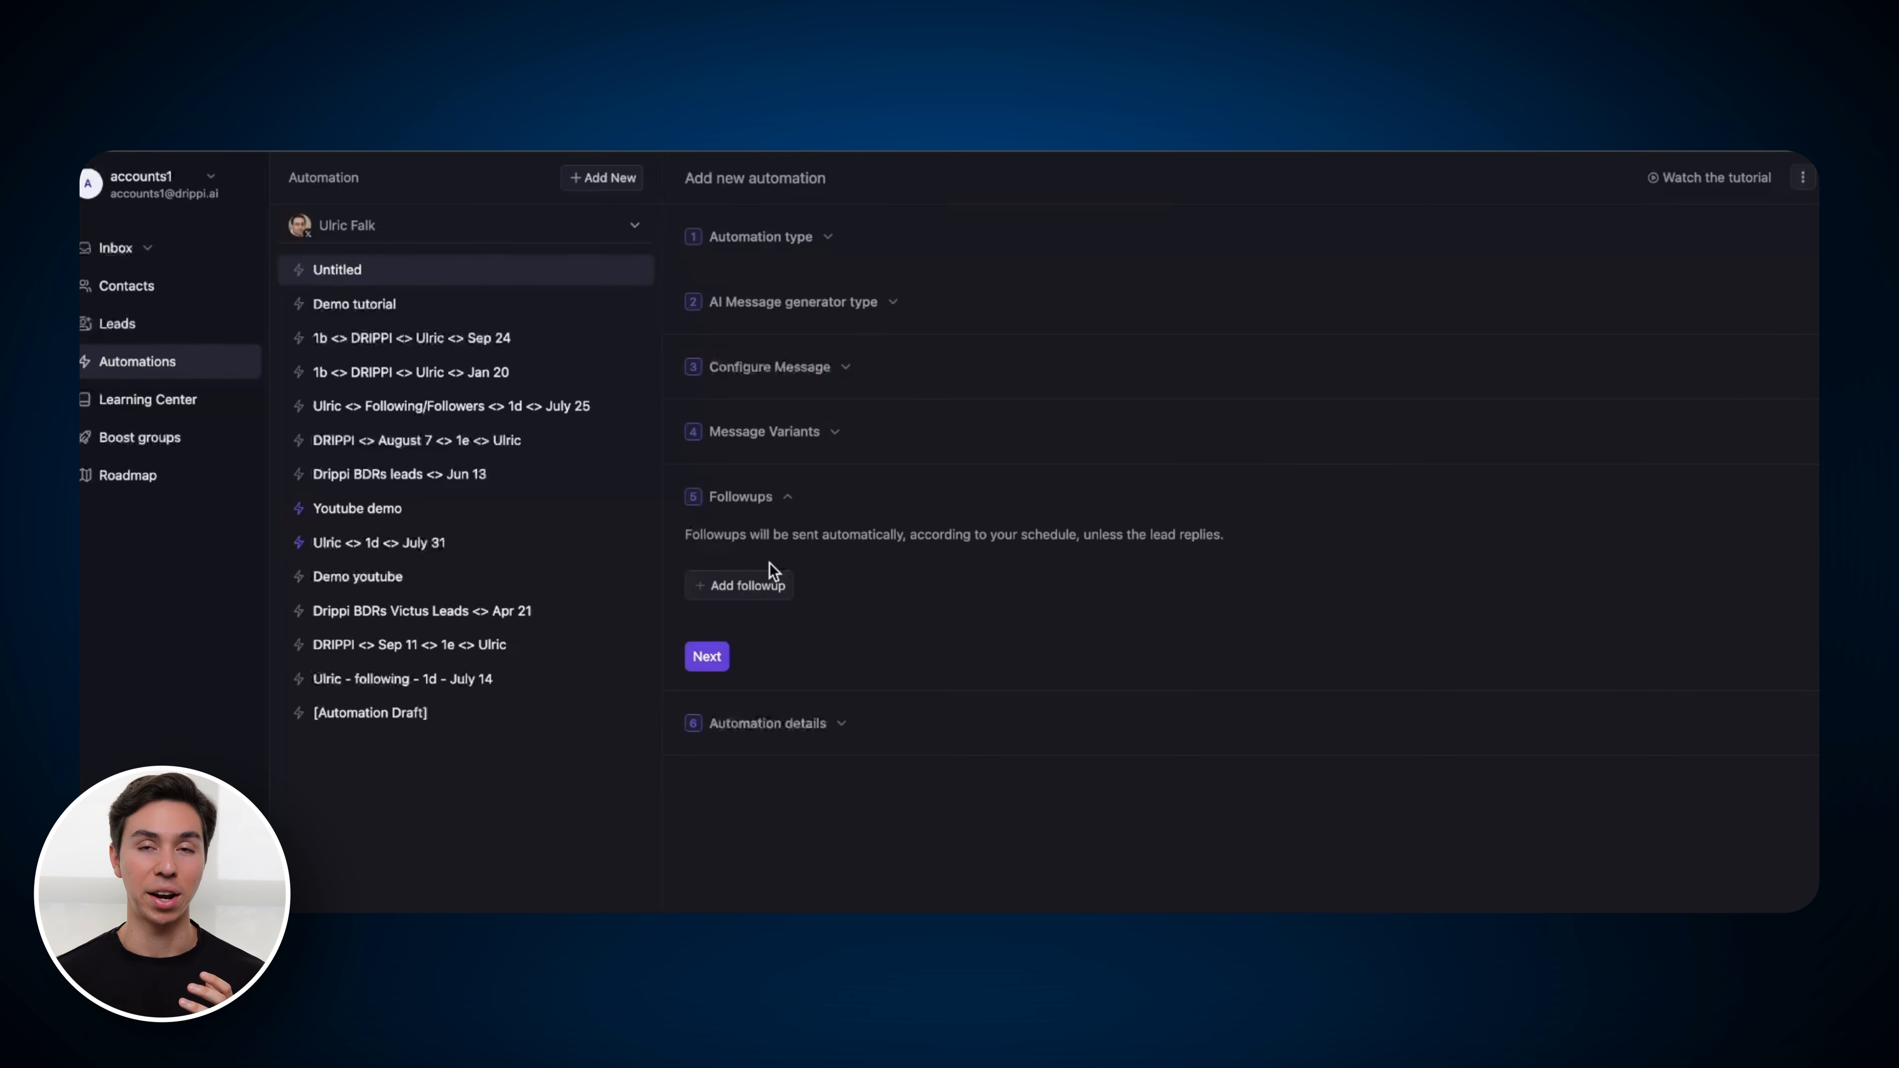
pyautogui.click(715, 663)
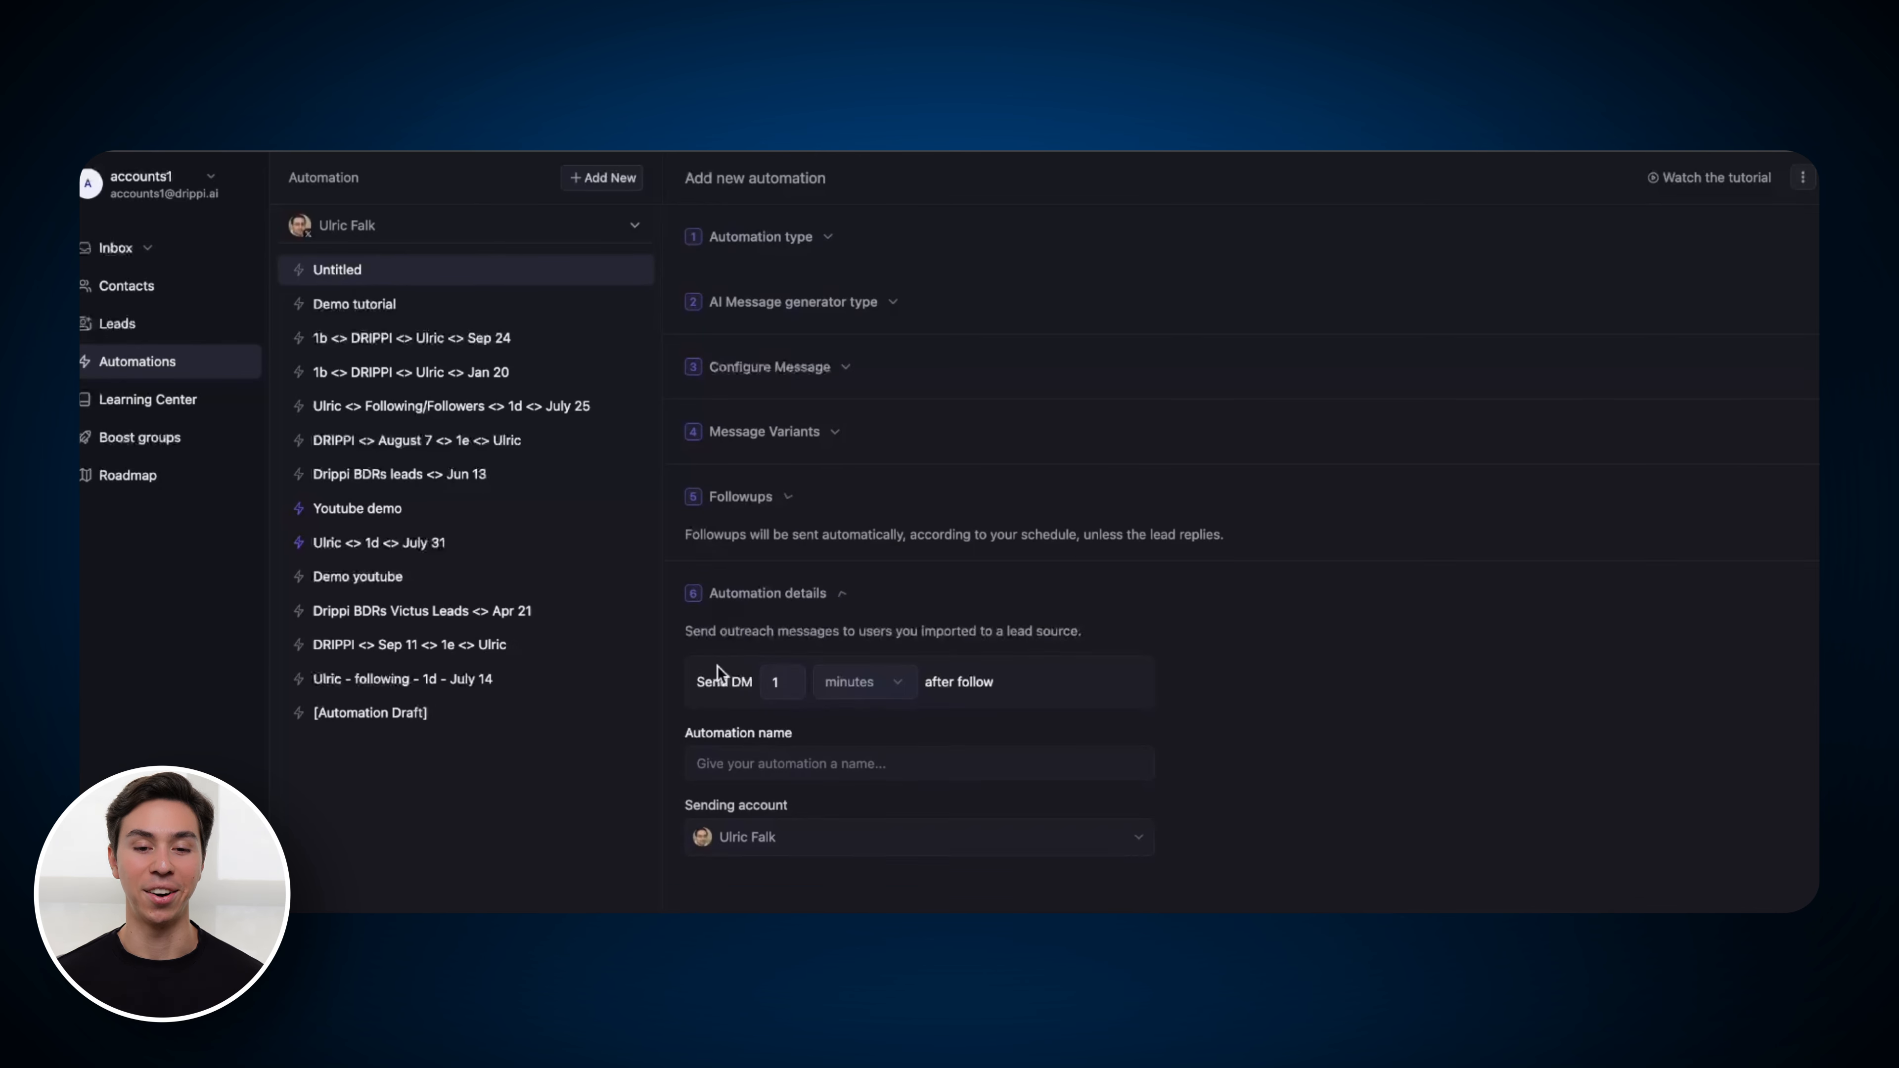
# Set the DM to send 4 minutes after a follow, and look at the automation name and sending account options
pyautogui.click(786, 475)
pyautogui.press('BackSpace')
pyautogui.write('4')
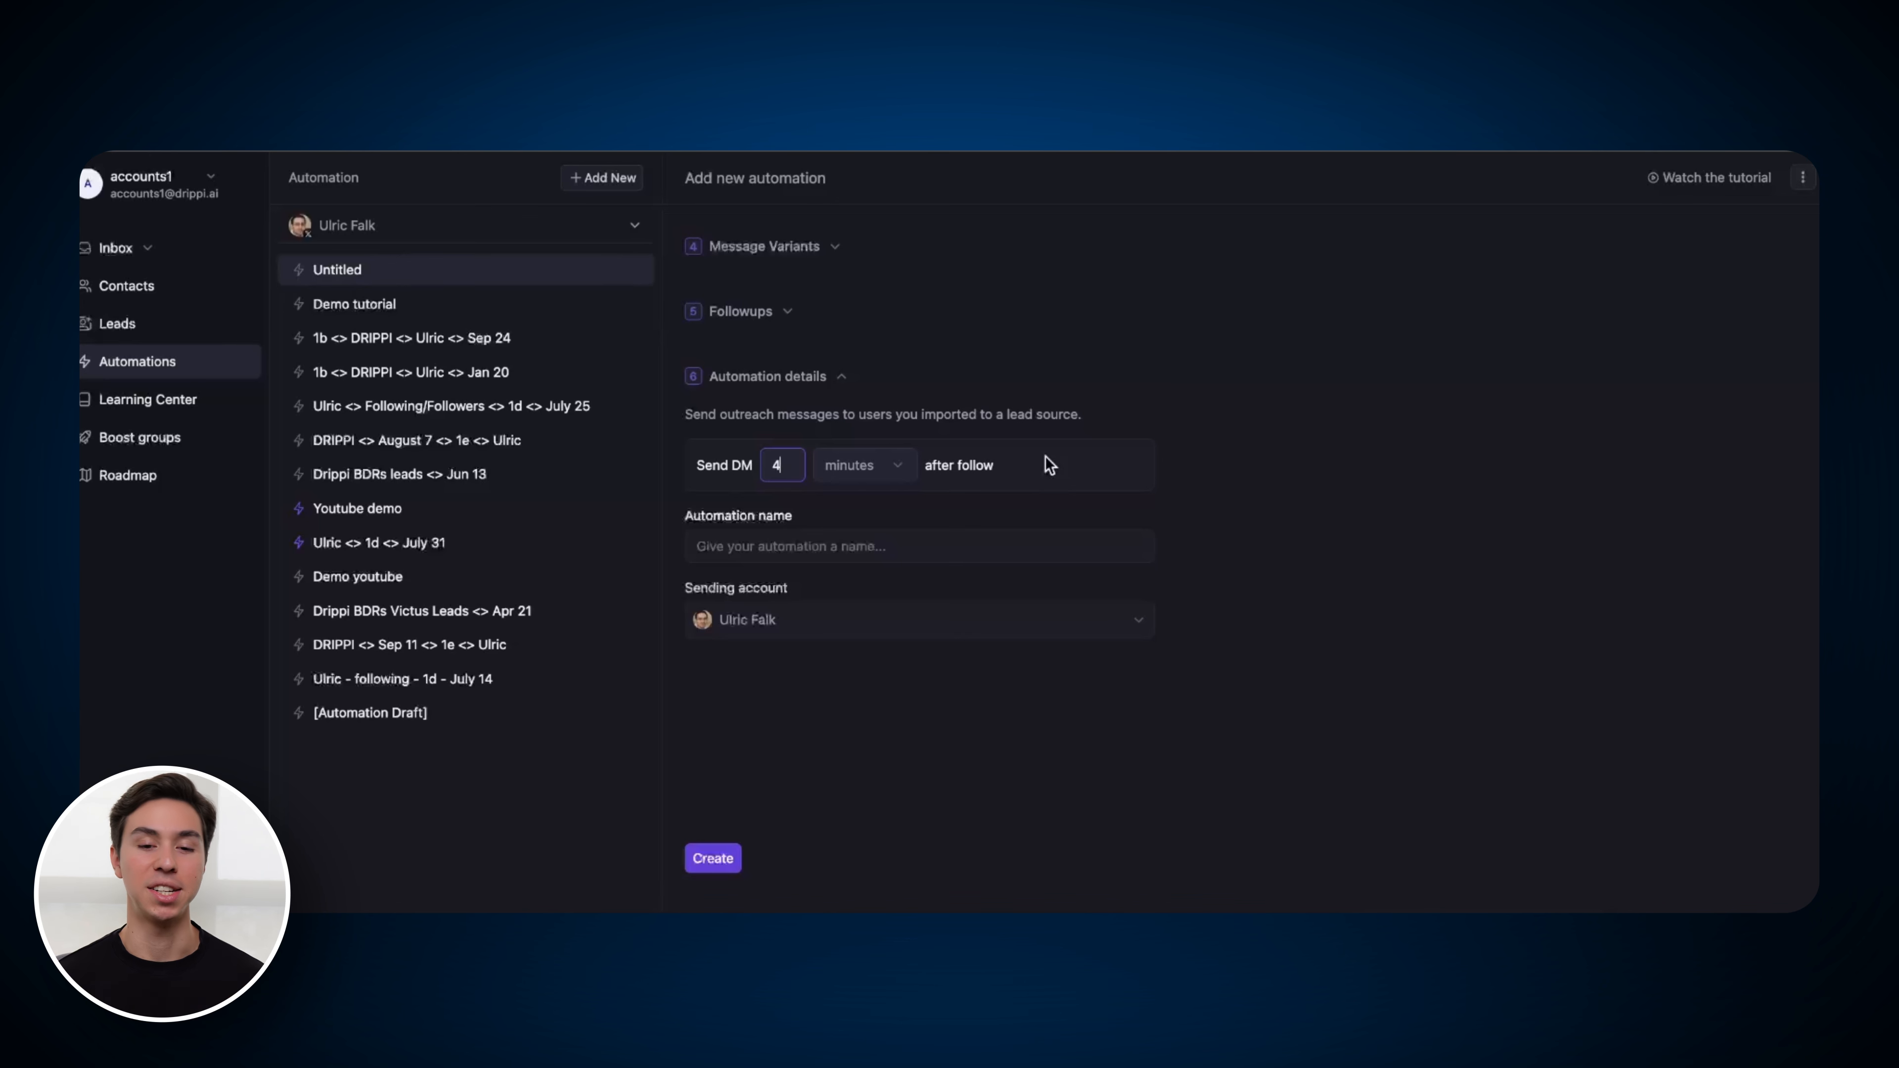
pyautogui.click(830, 550)
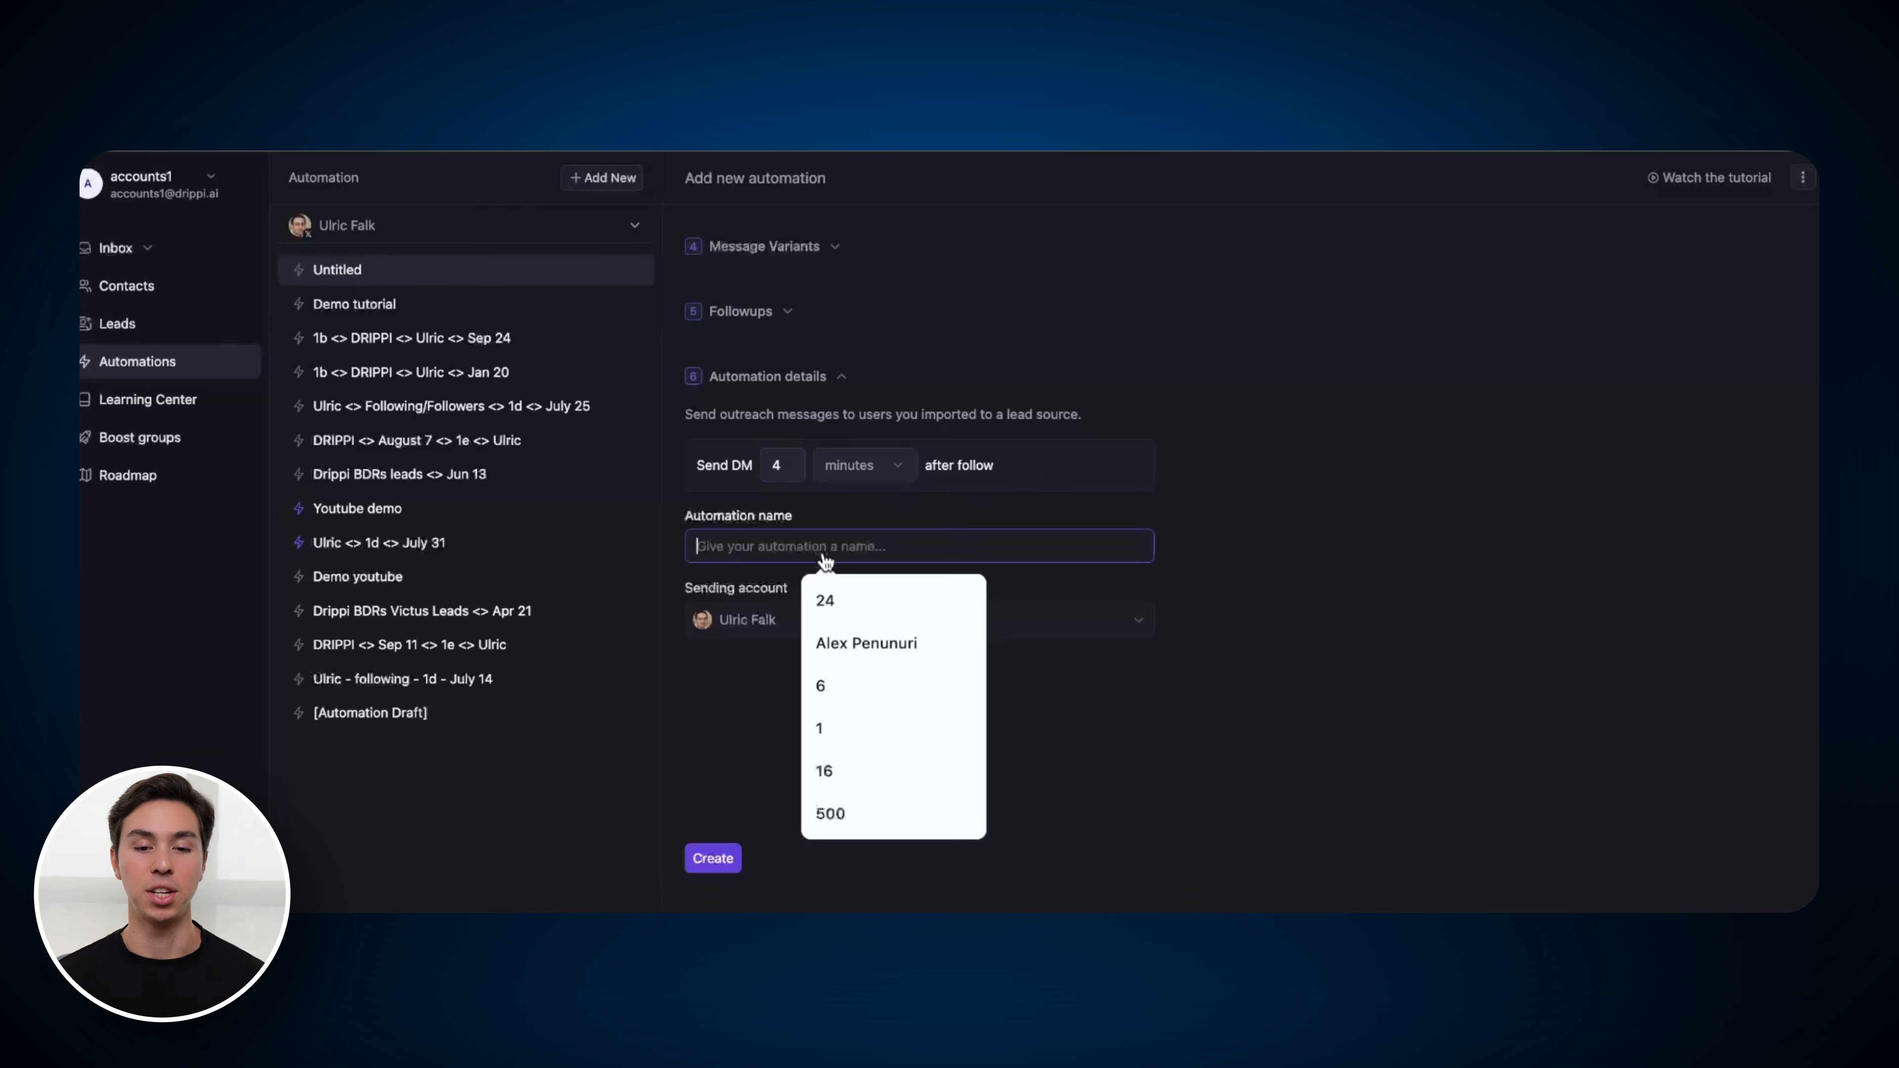
pyautogui.click(728, 620)
pyautogui.click(822, 721)
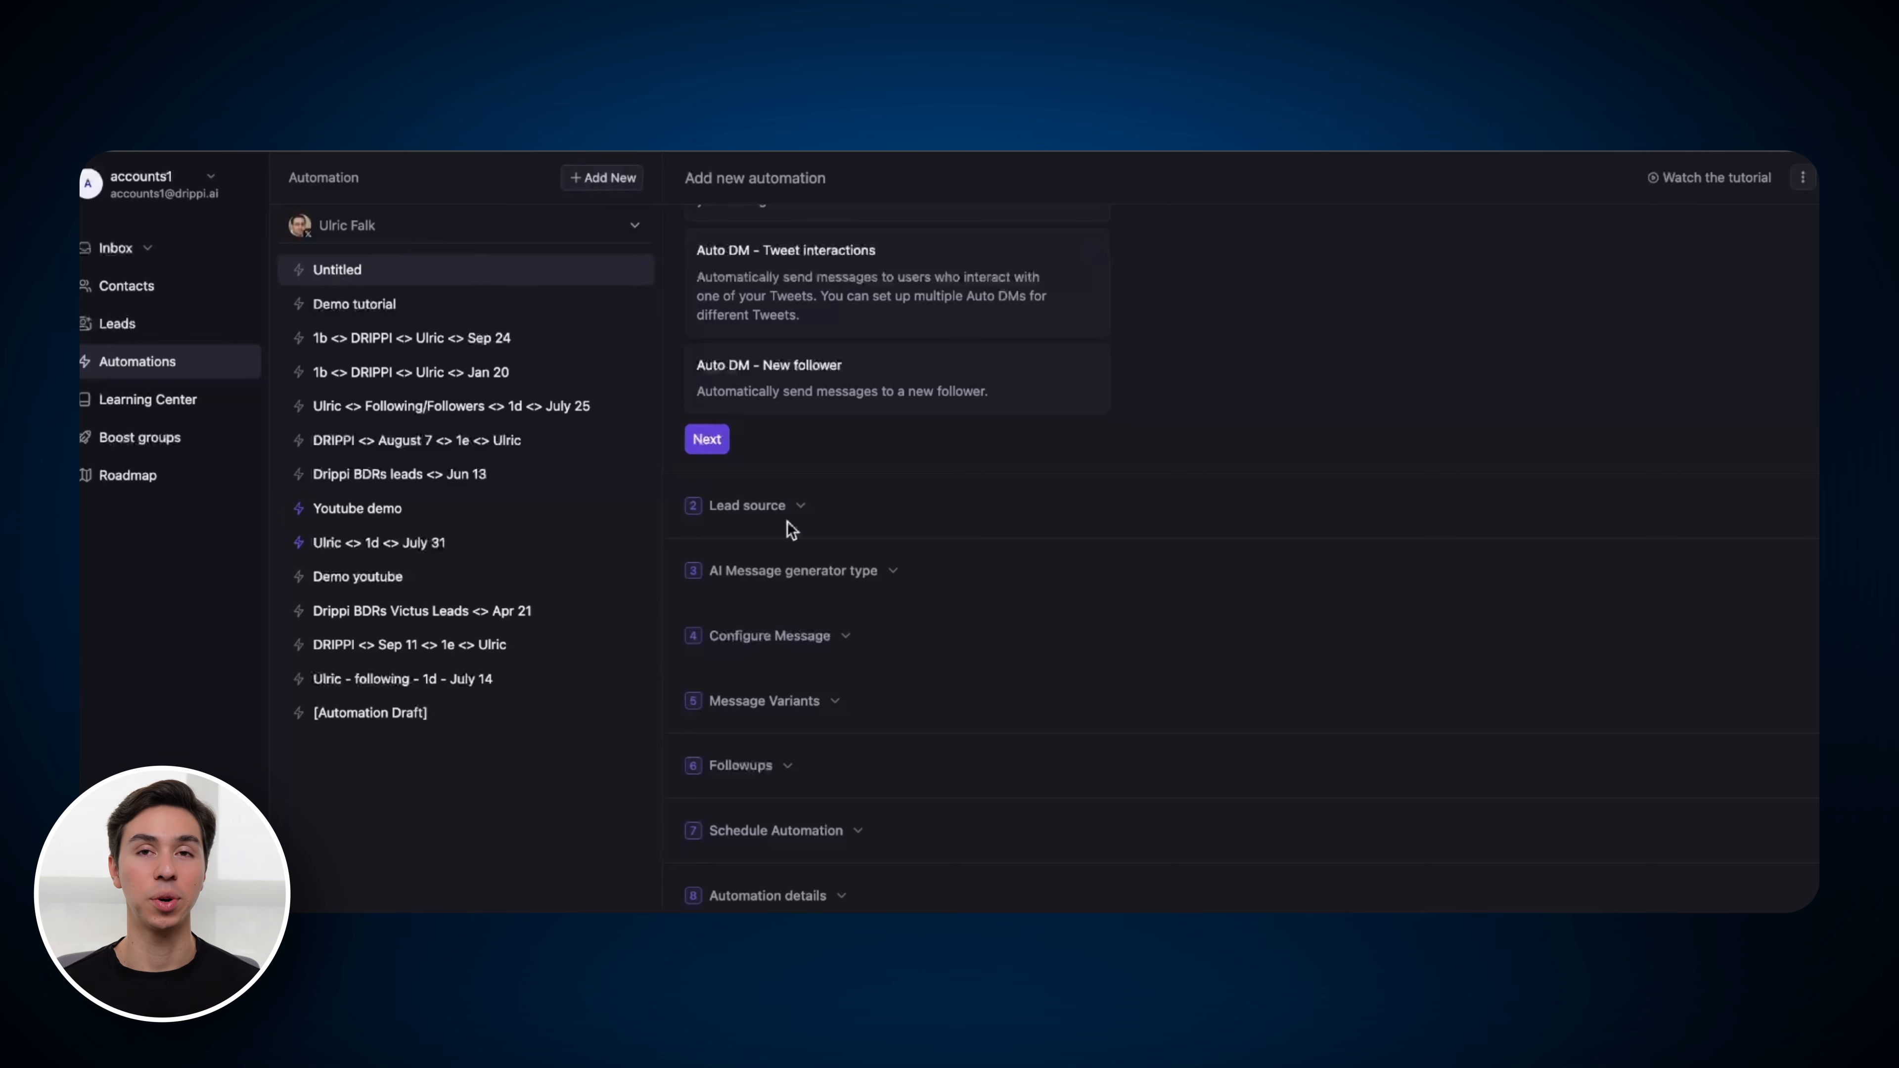
# Choose Auto DM - Tweet interactions as the new automation's type and continue to its source
pyautogui.scroll(3, 790, 530)
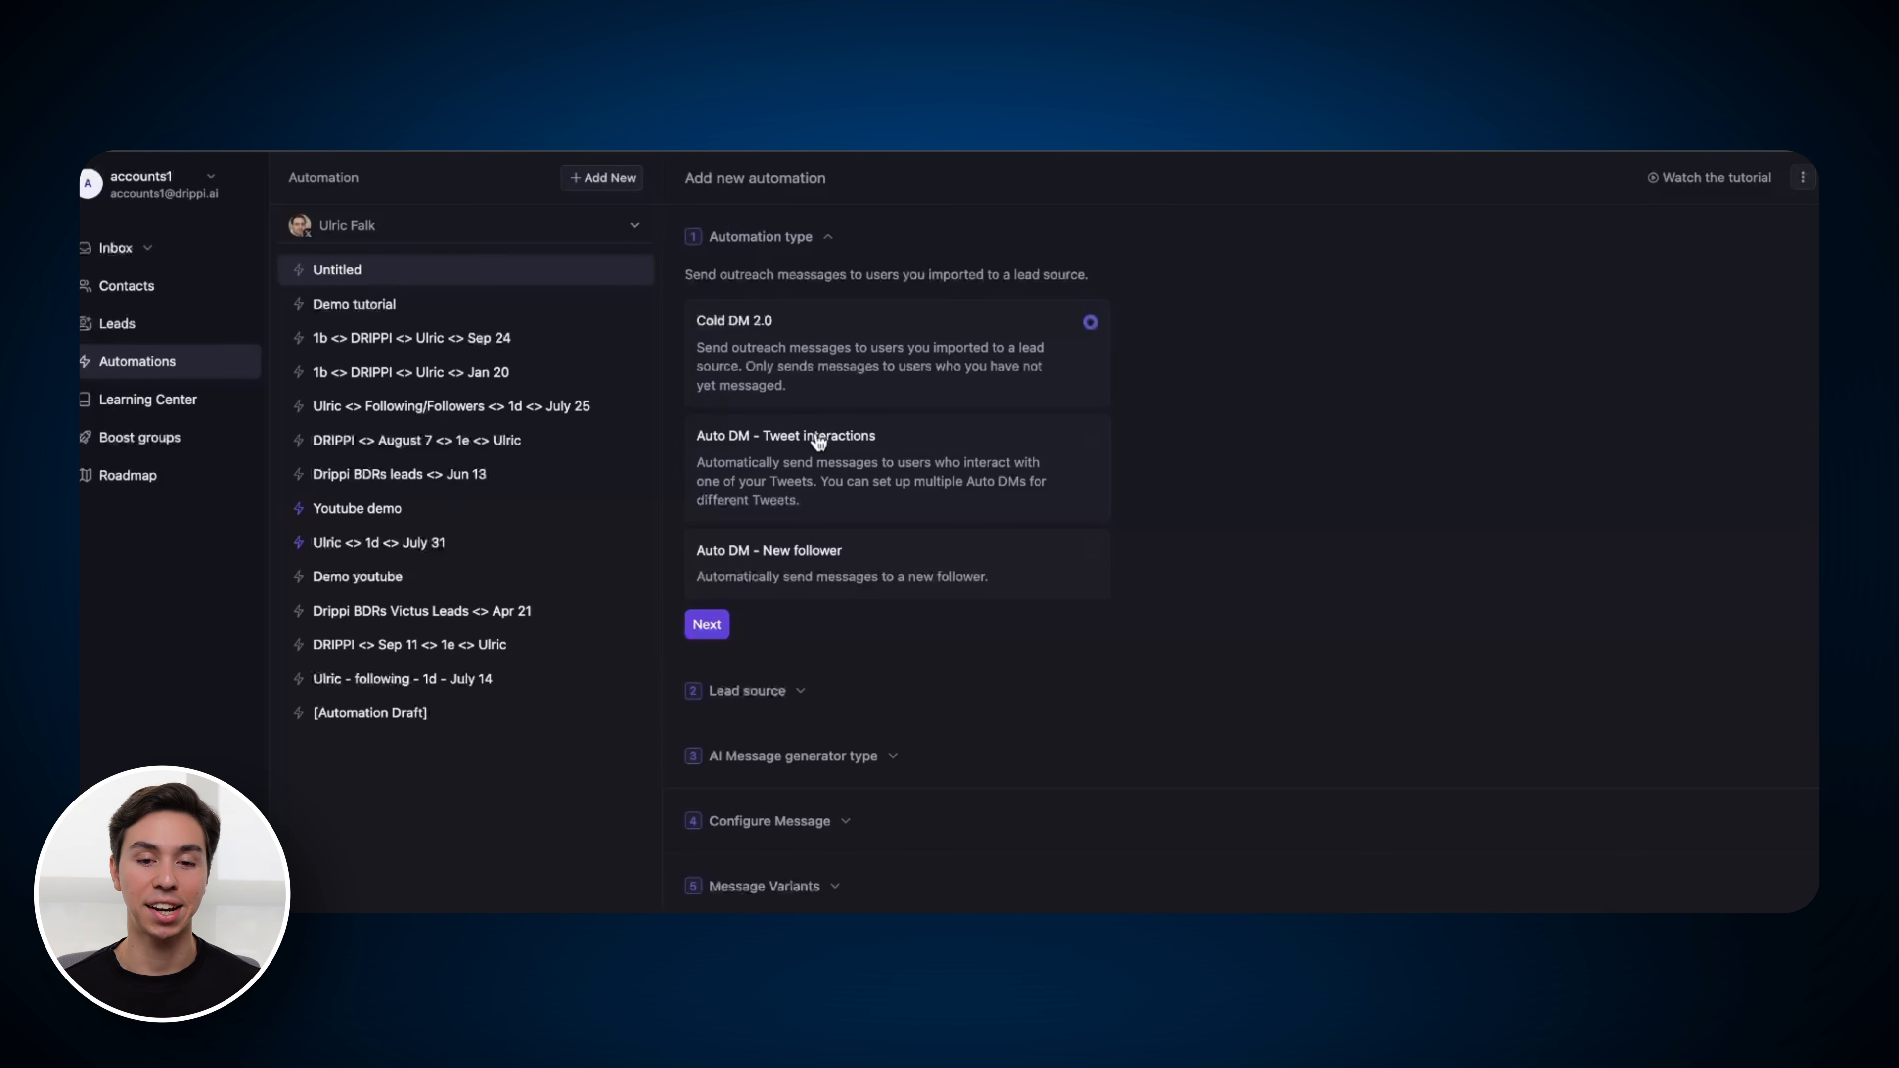
pyautogui.click(817, 460)
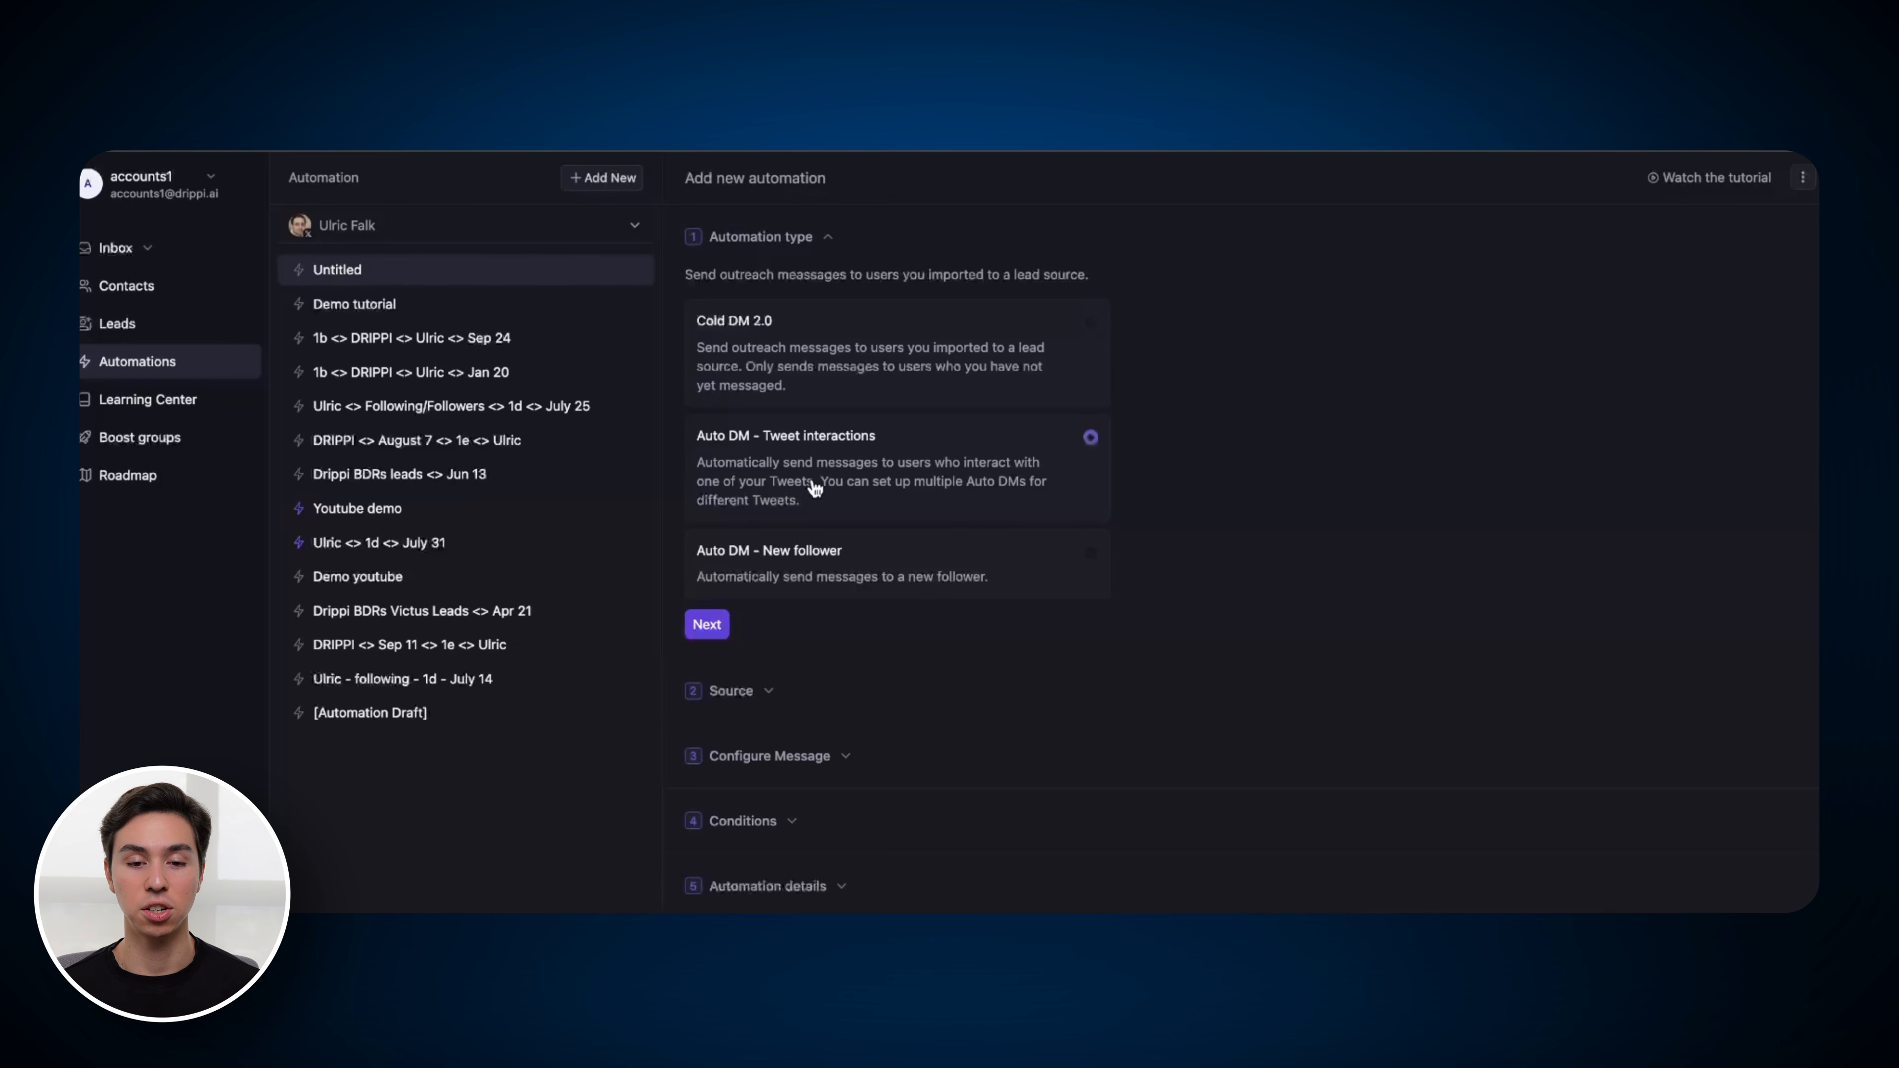
pyautogui.click(705, 625)
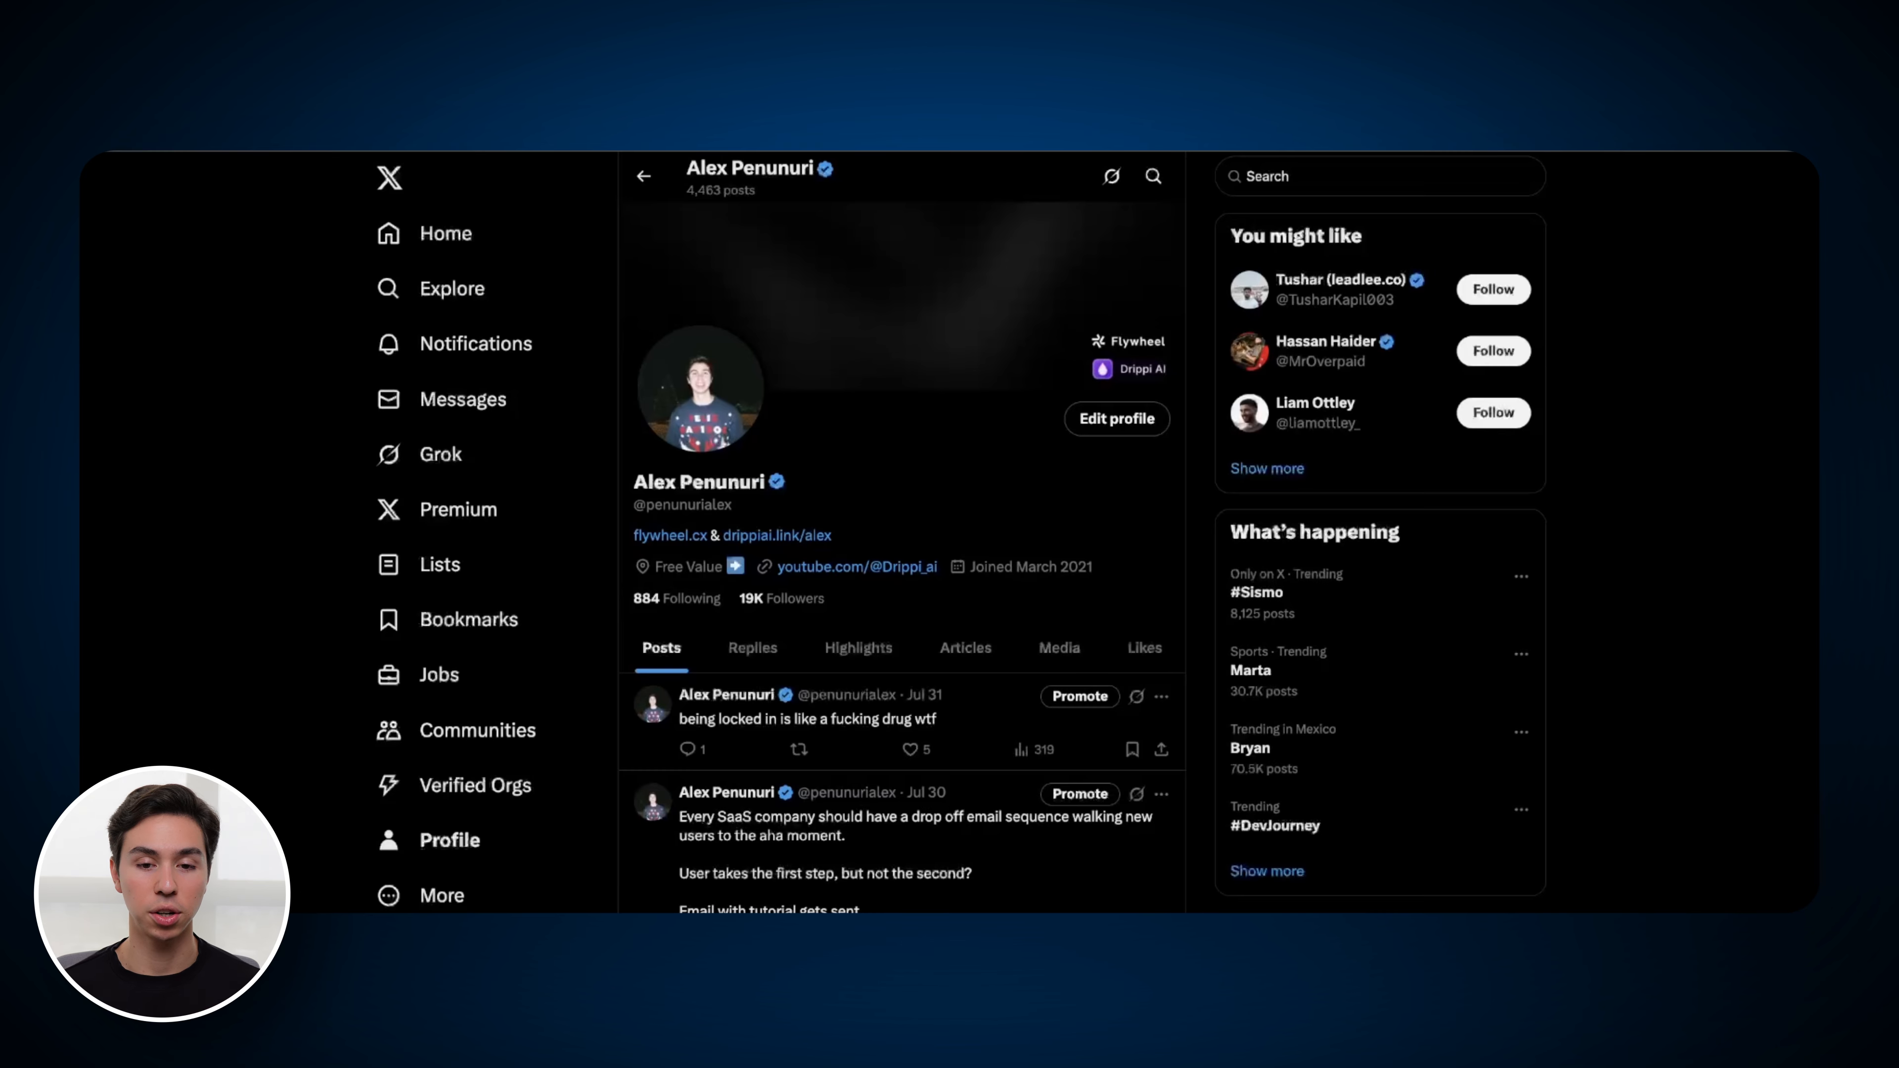
# Set the Jul 30 X post about SaaS drop-off email sequences as the automation's source tweet and continue to the message
pyautogui.click(799, 804)
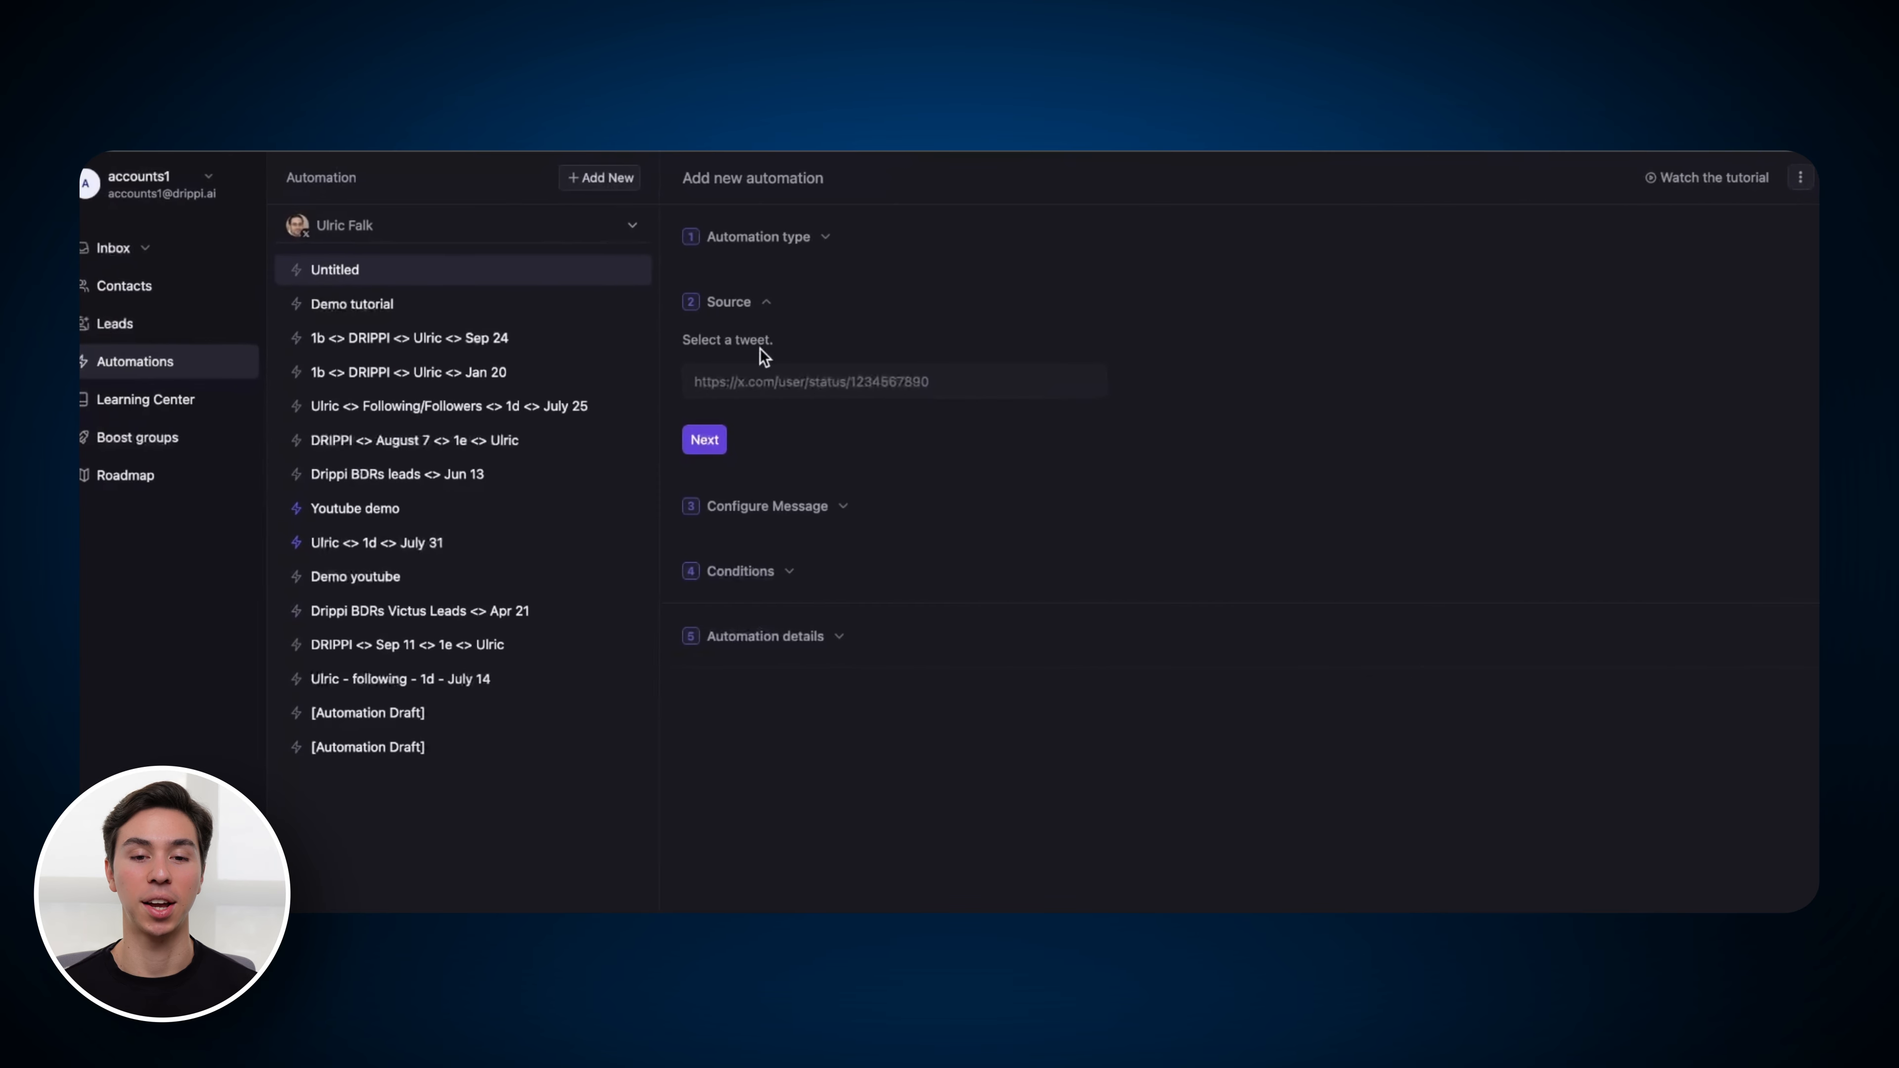
pyautogui.hotkey('ctrl', 'v')
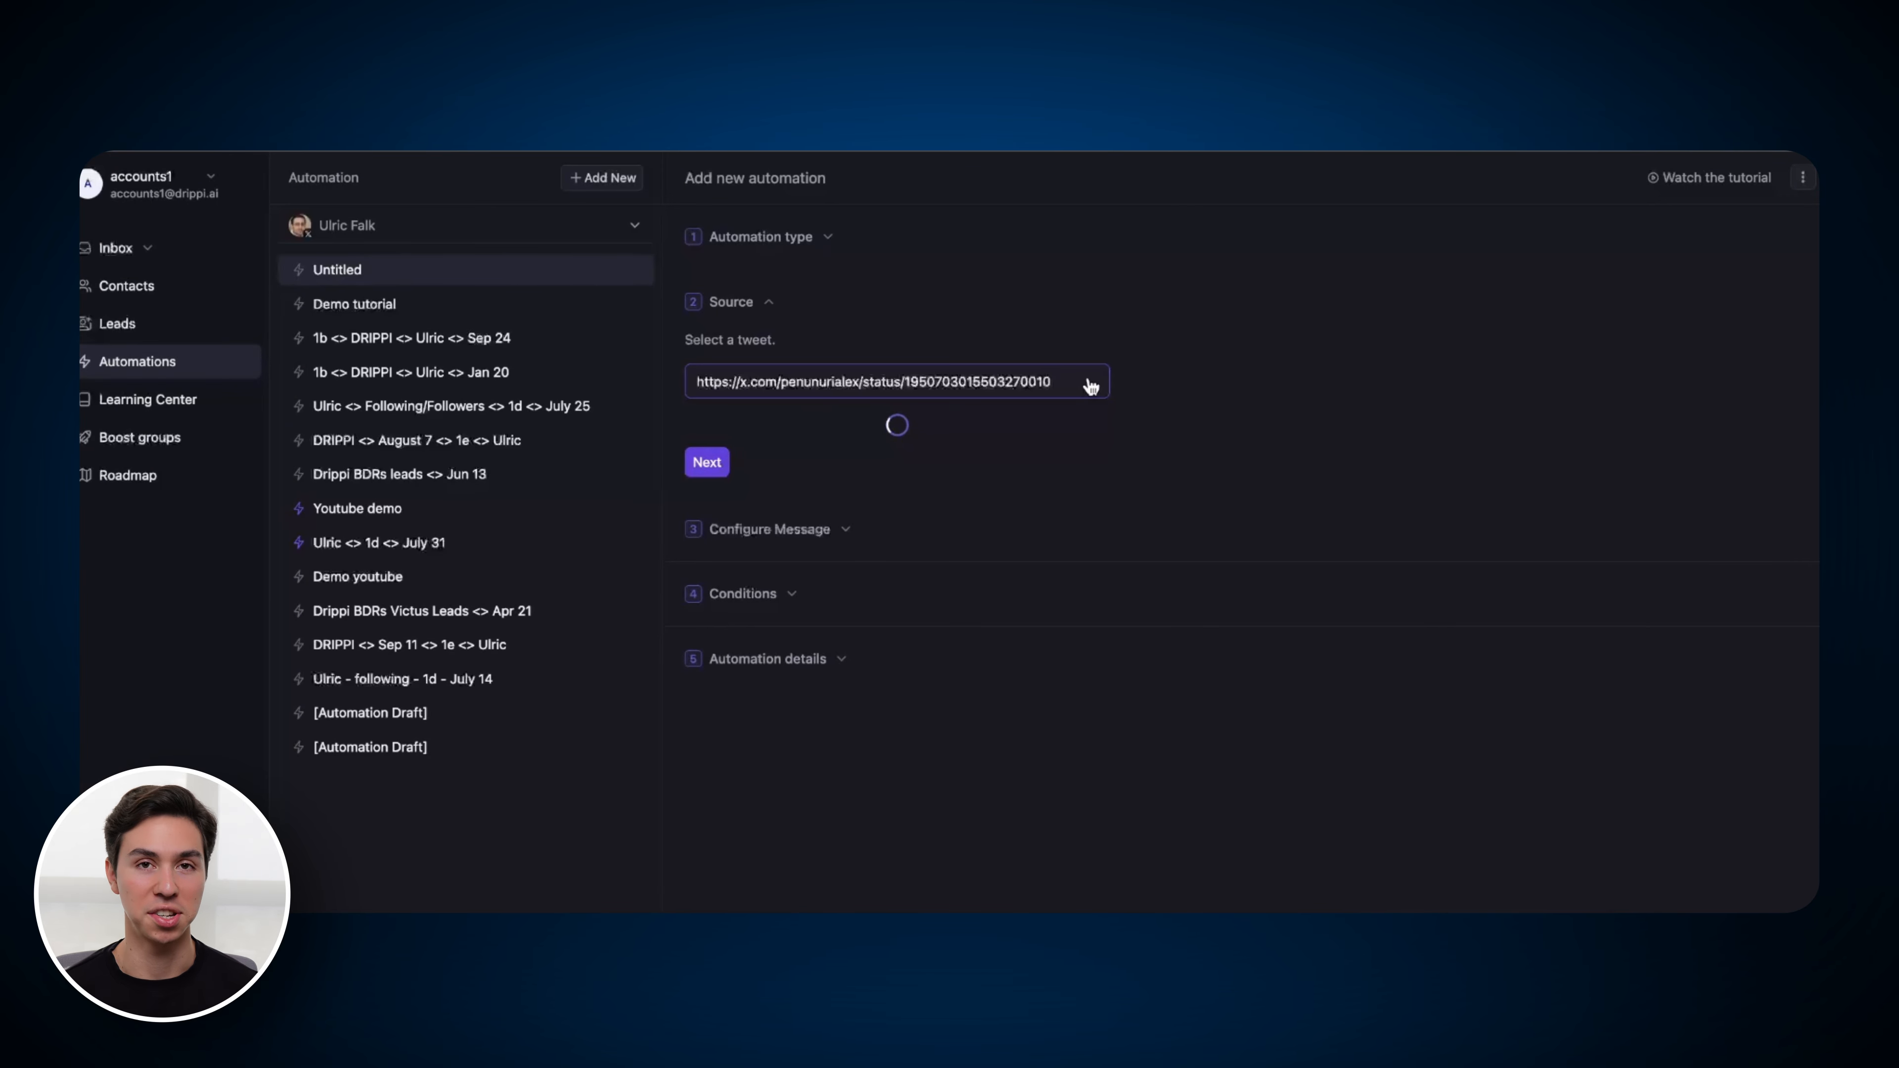
pyautogui.click(707, 551)
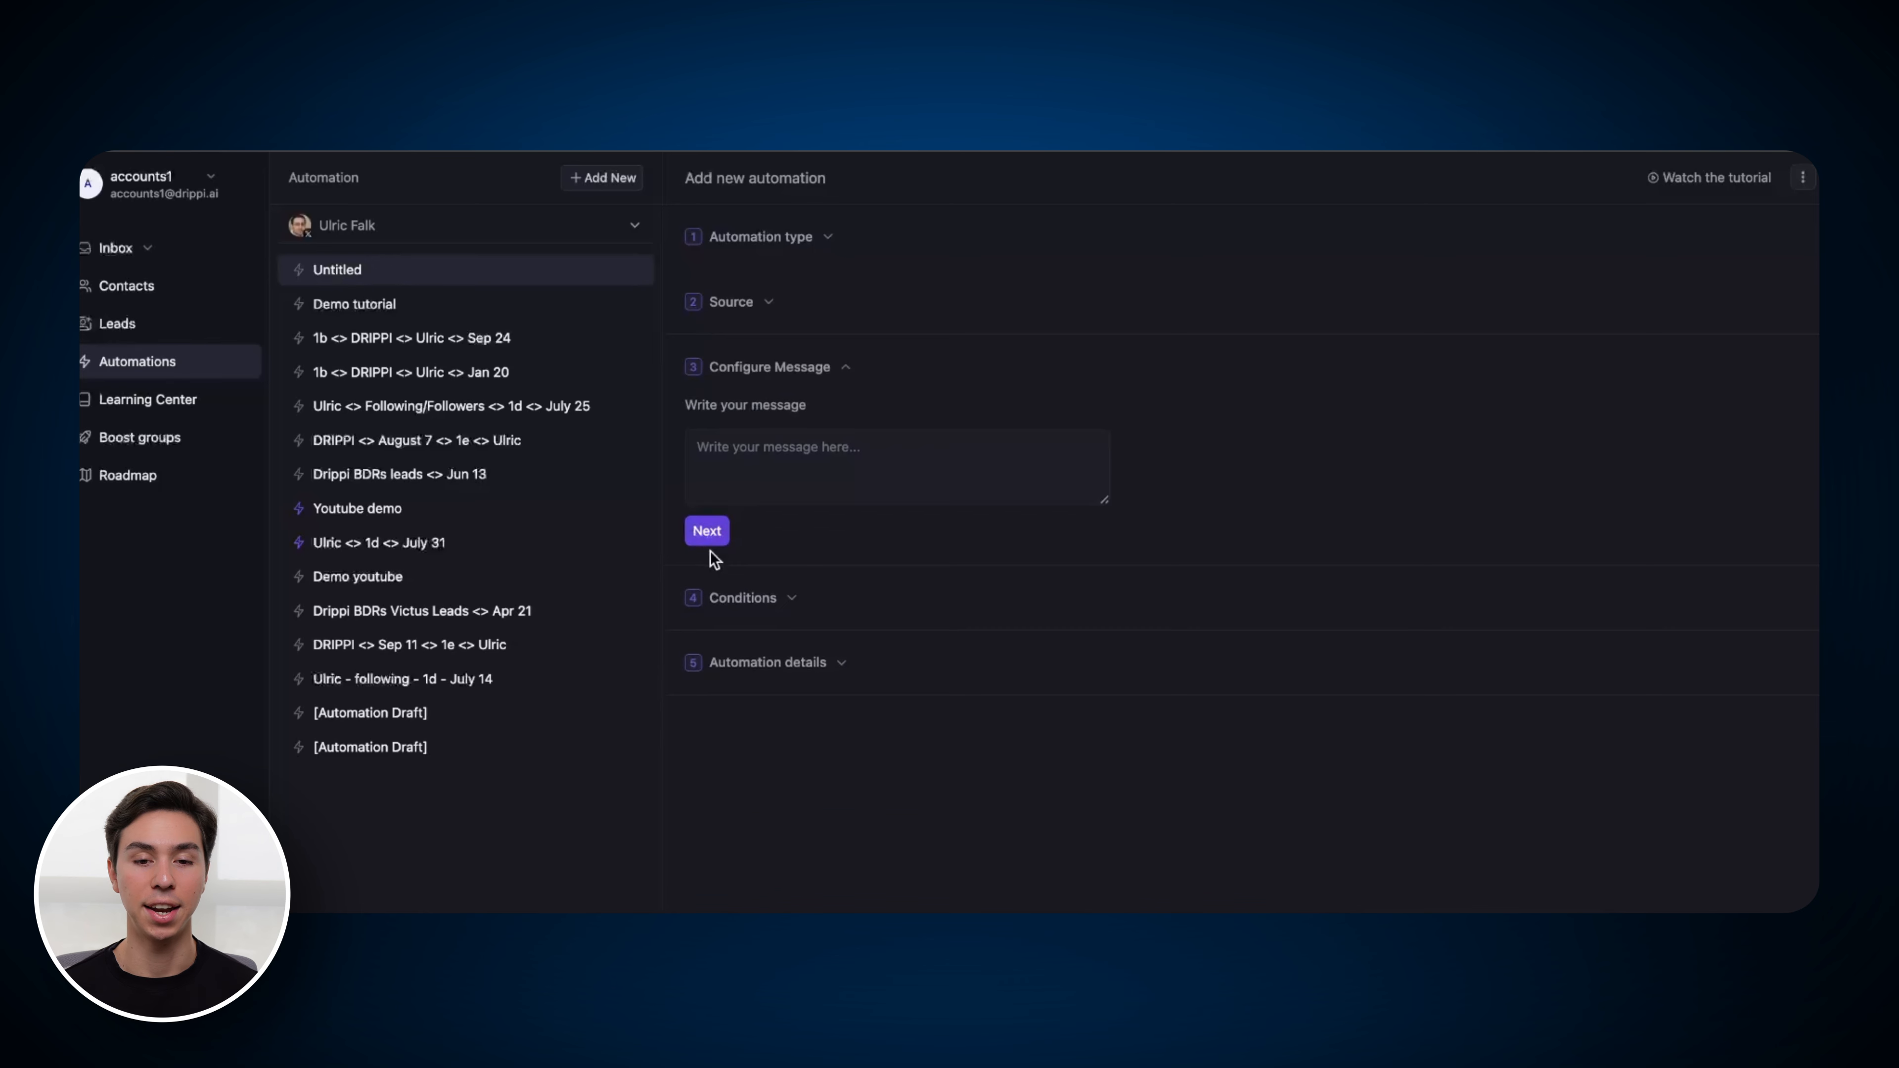
# Write the message "Hey glad you're enjoying the posts - are you currently running any outreach? Lmk if i can help!" and continue to the conditions
pyautogui.click(825, 476)
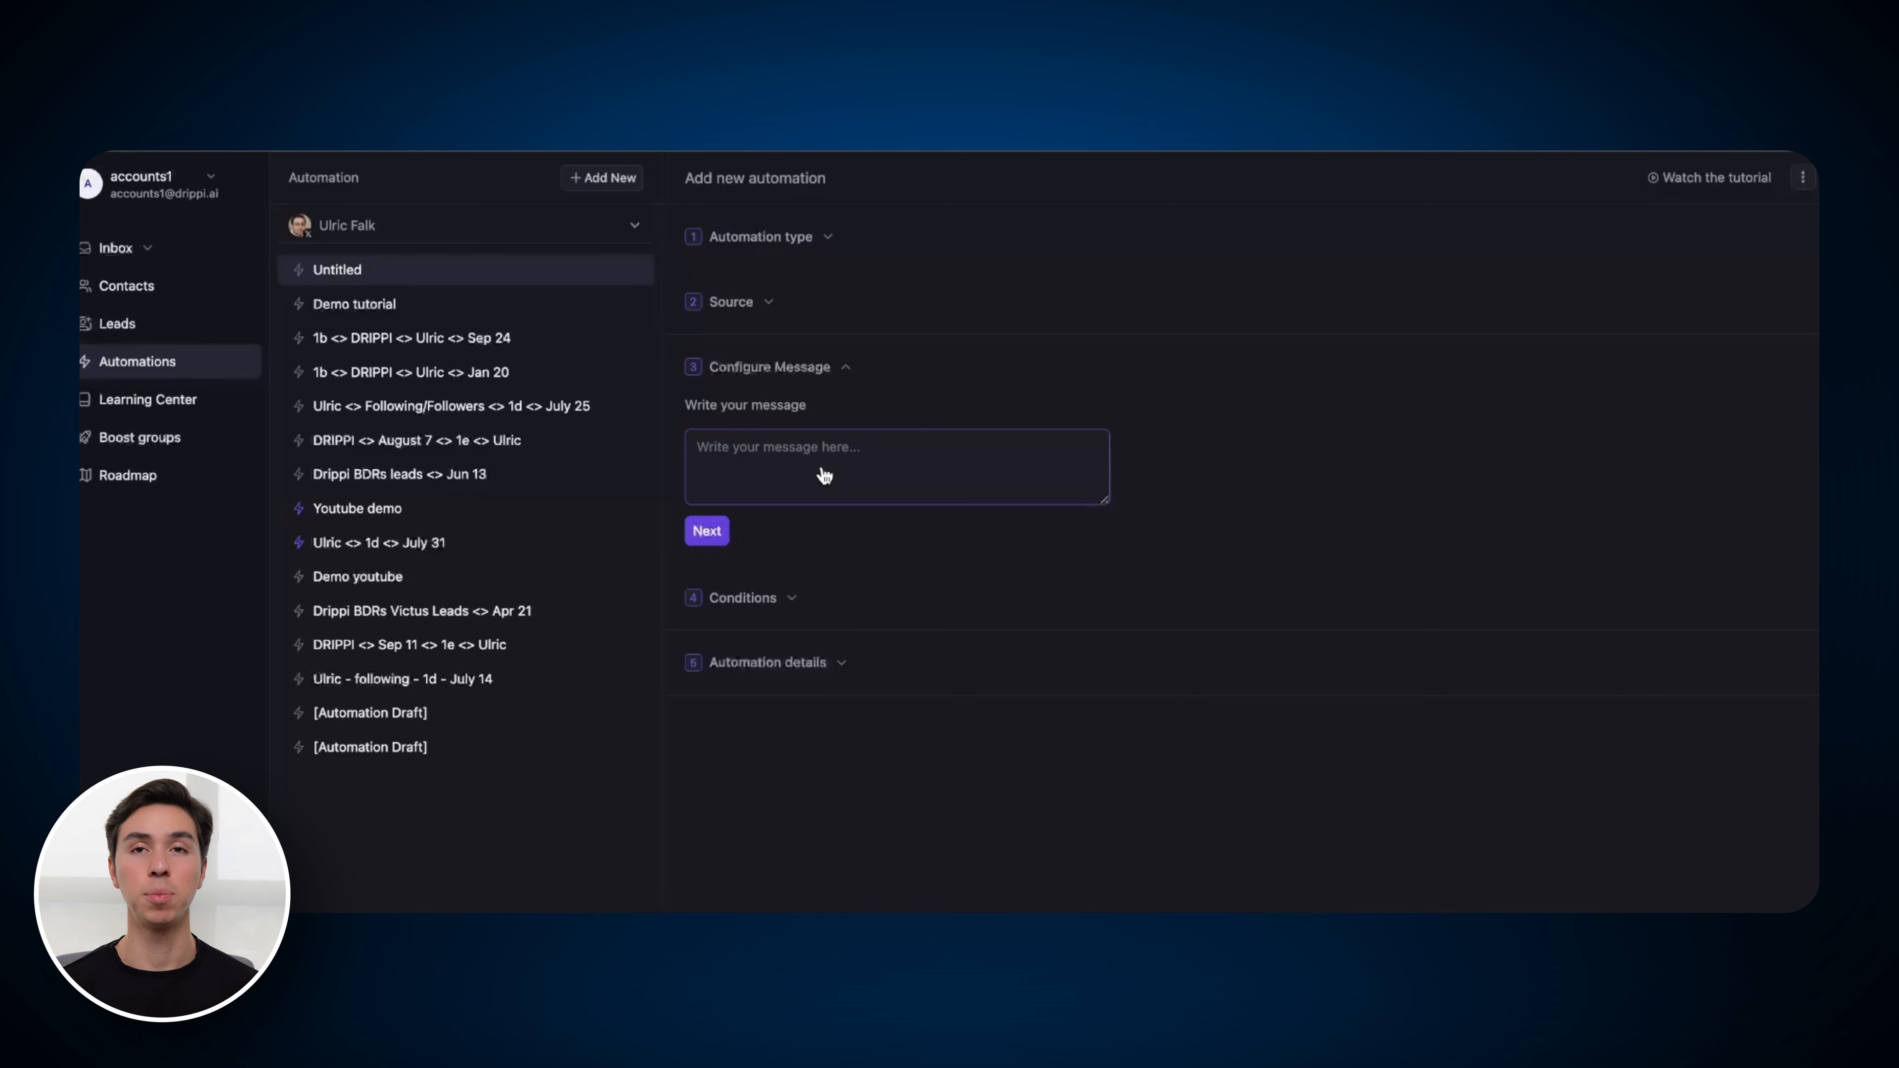
pyautogui.write('Hey ')
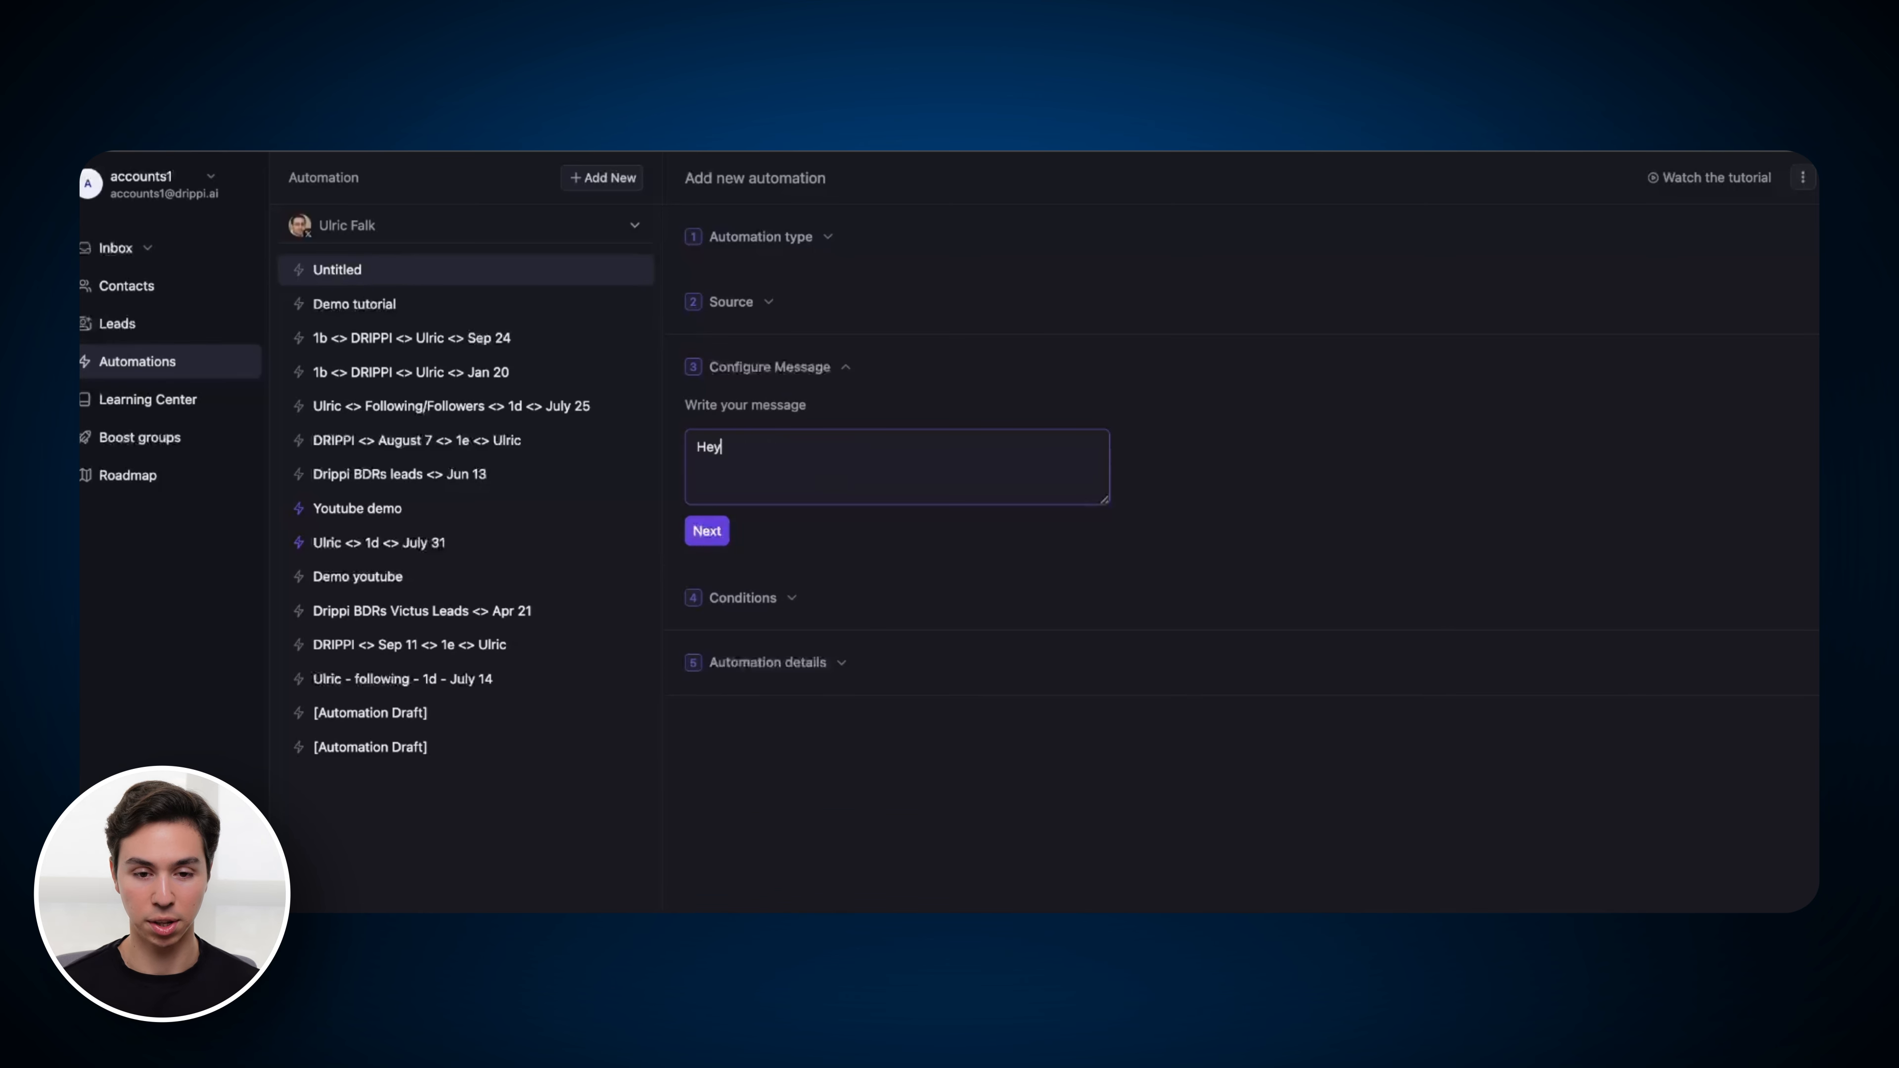
pyautogui.write("glad you're")
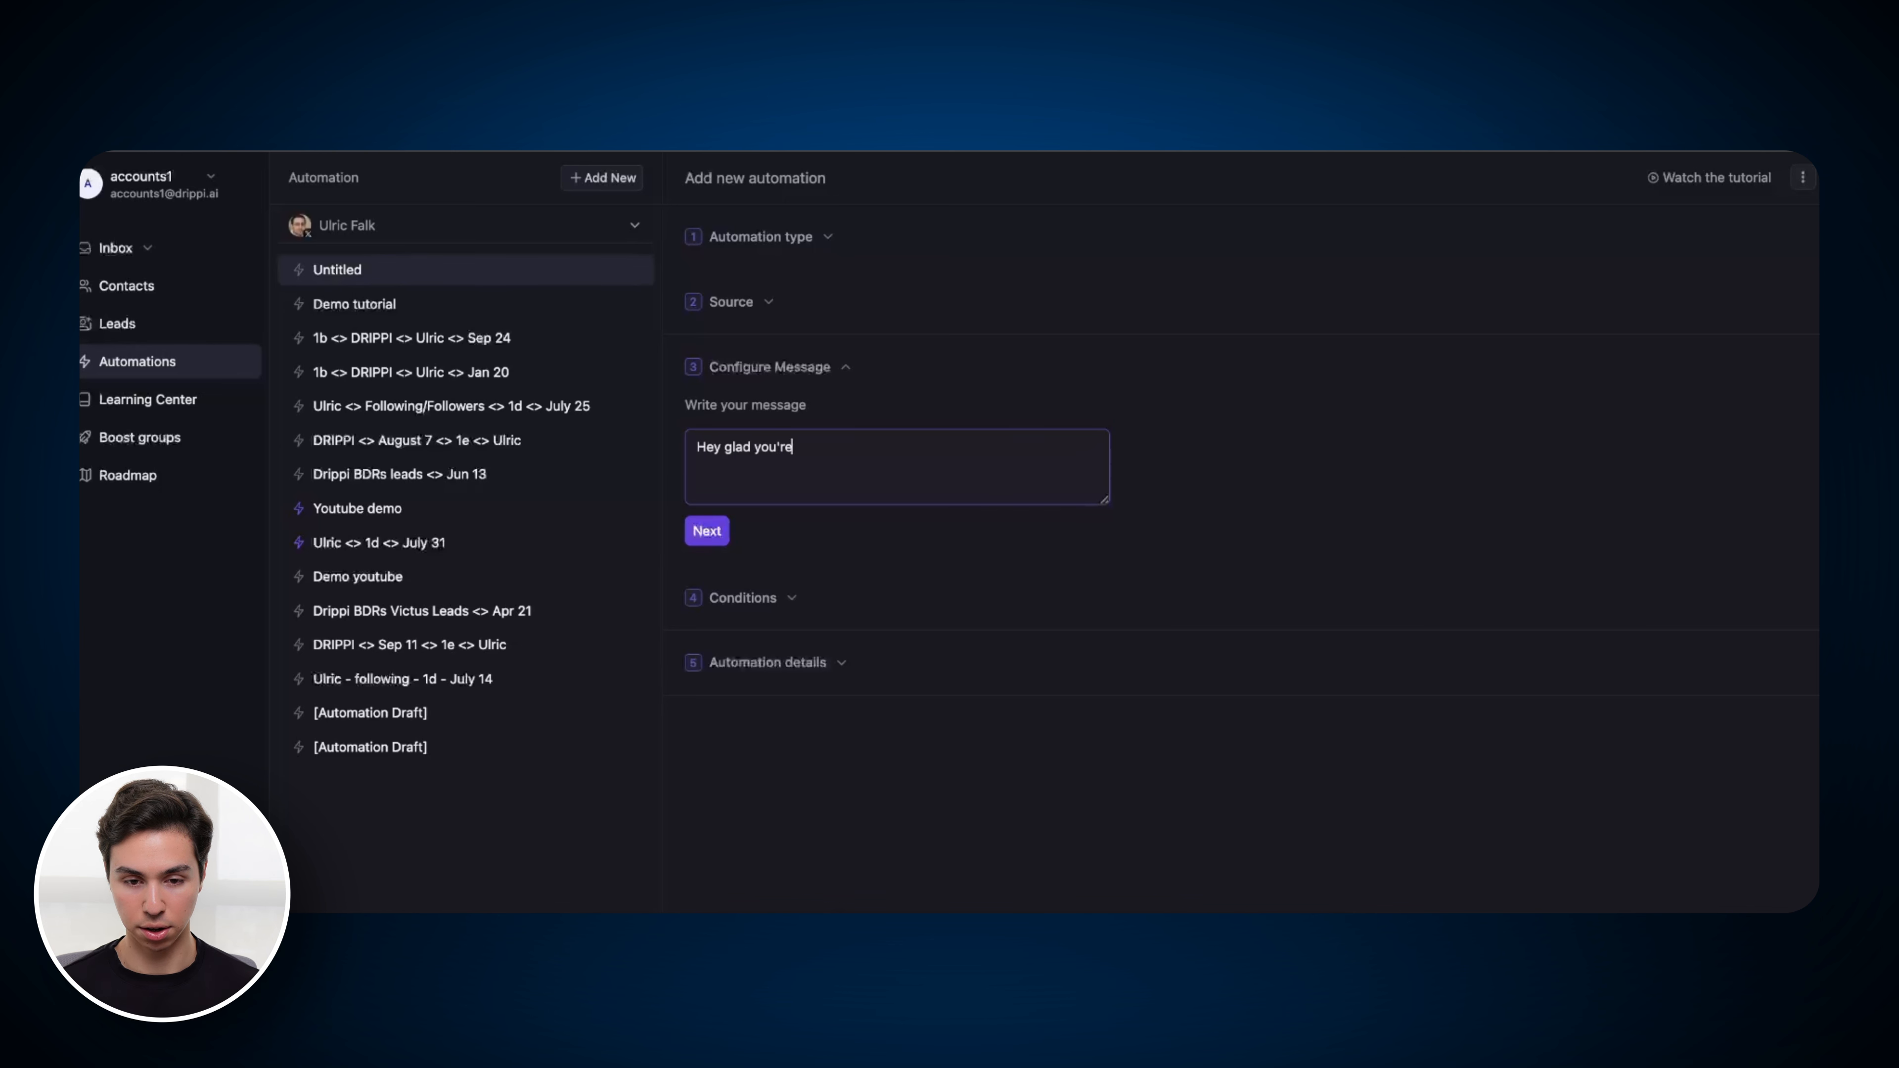
pyautogui.write(' enjoying the posts - ')
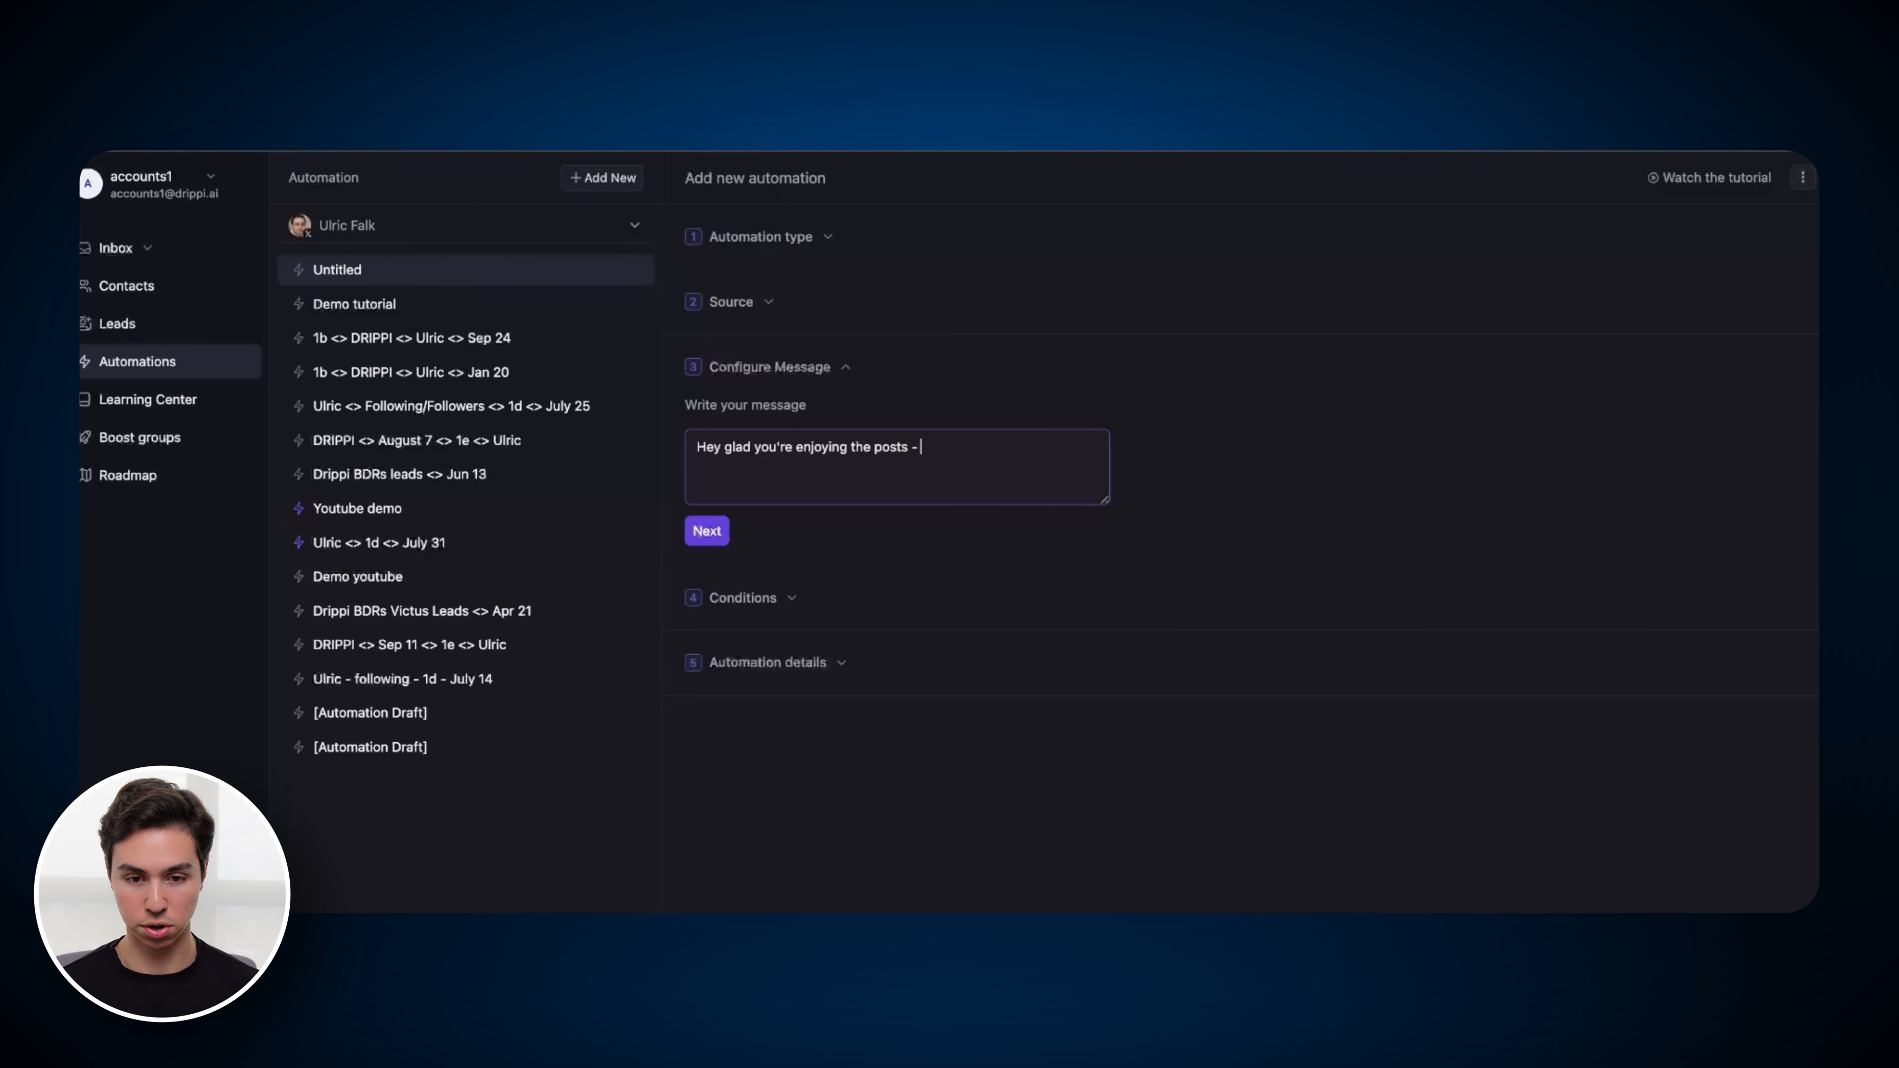
pyautogui.write('are you currently running anyou')
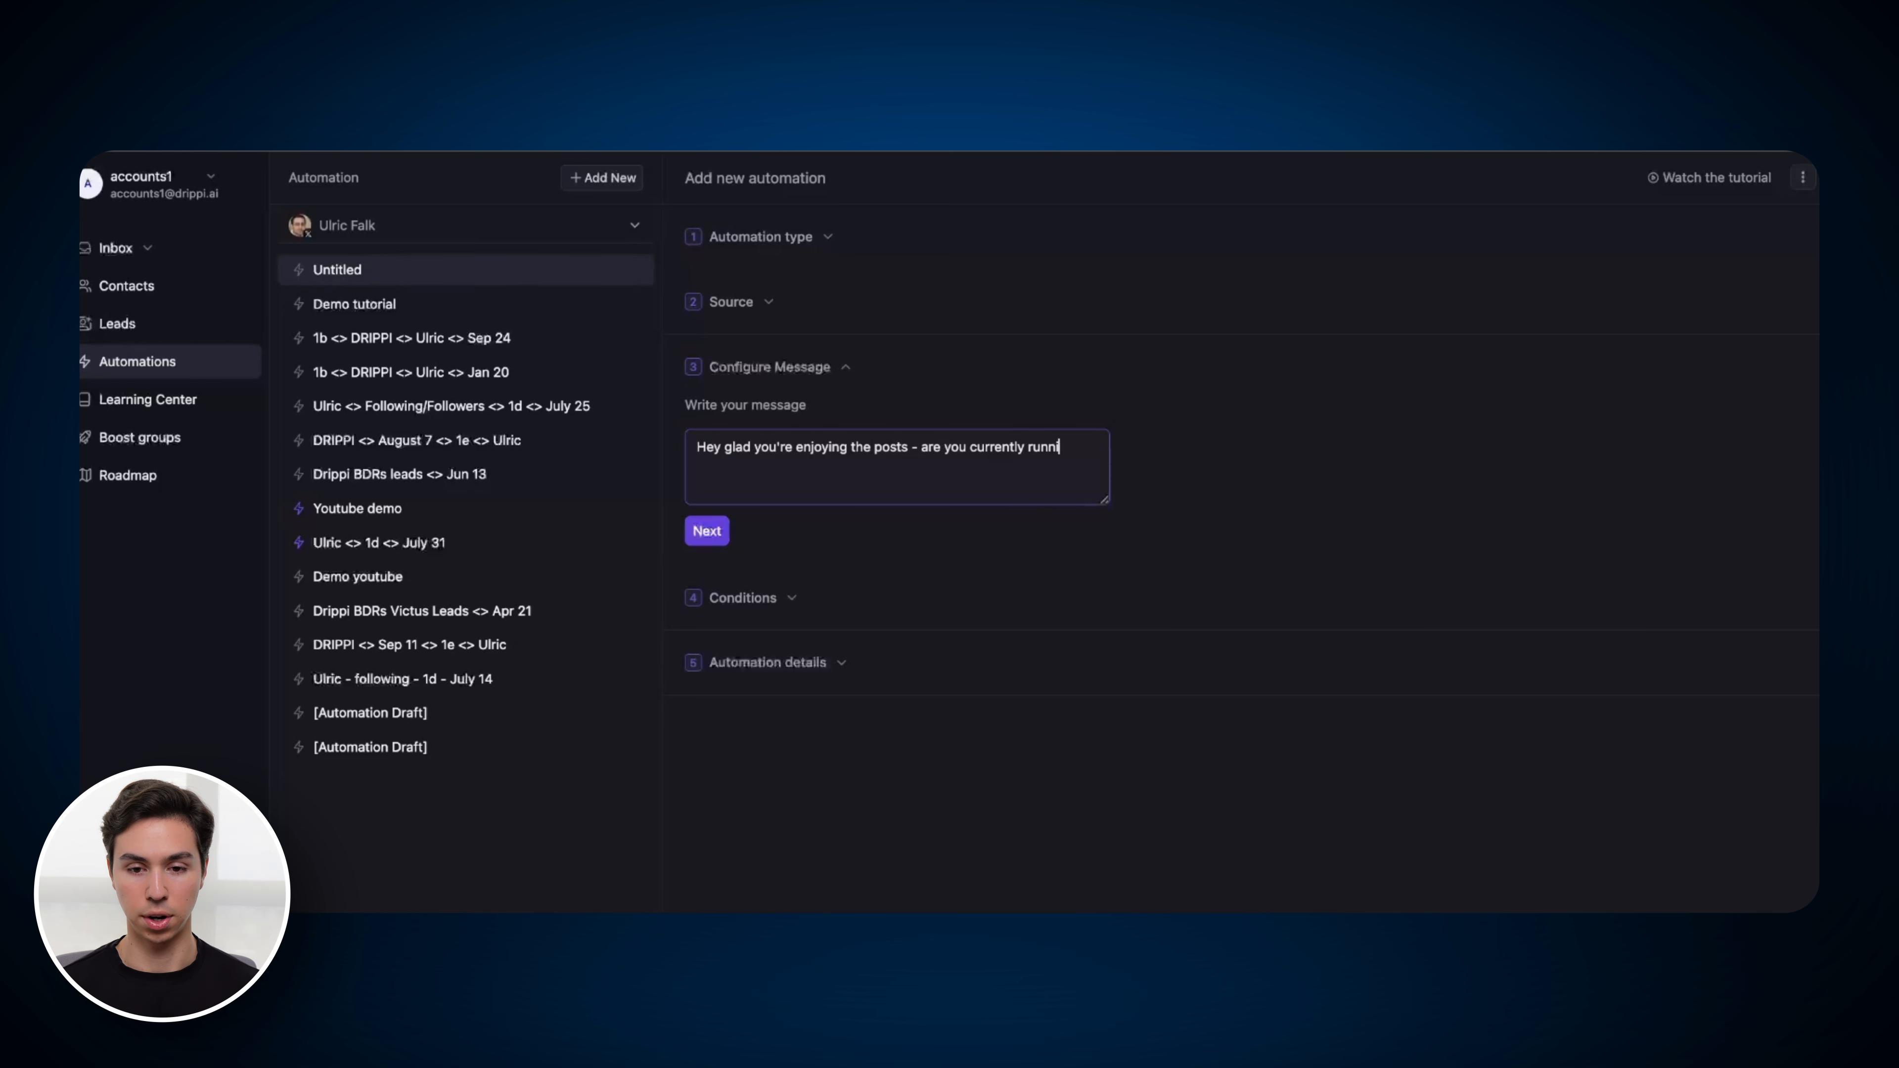
pyautogui.press('BackSpace')
pyautogui.press('BackSpace')
pyautogui.write('outreac')
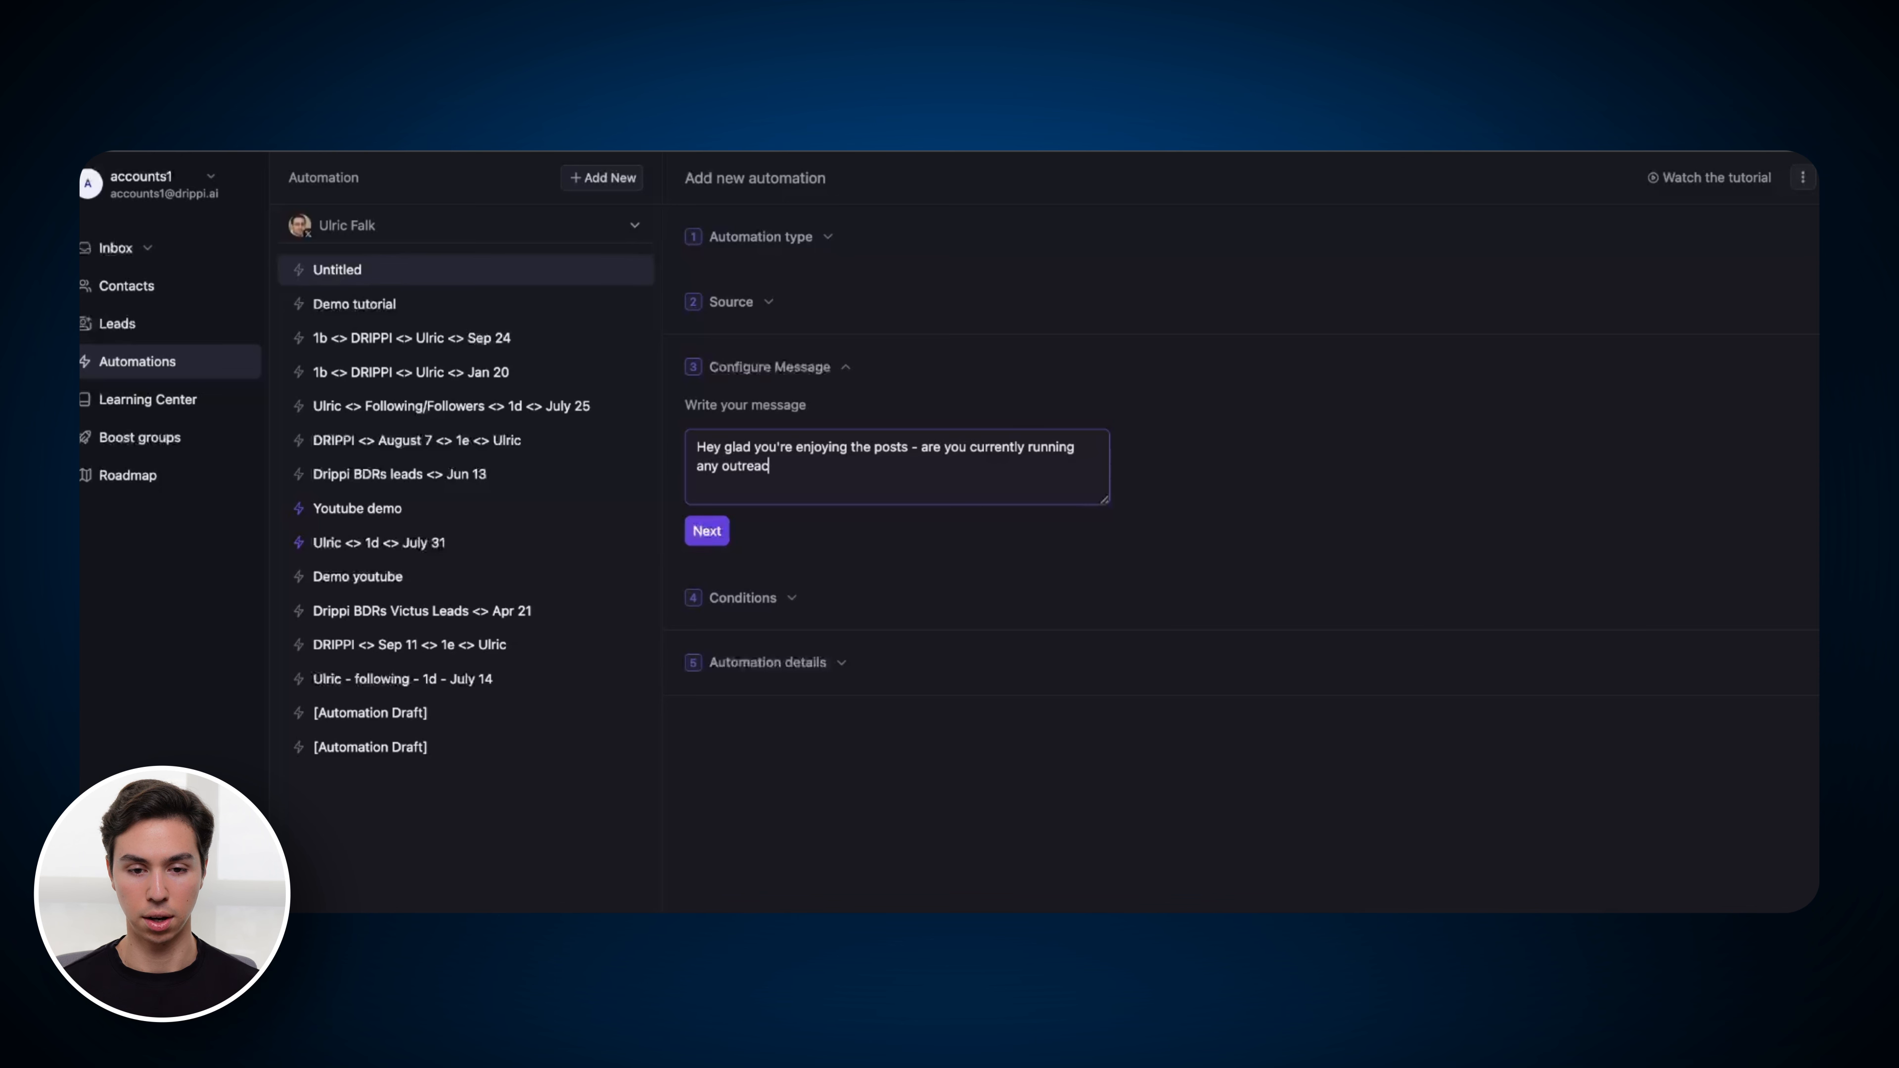
pyautogui.write('h? Lmk if ')
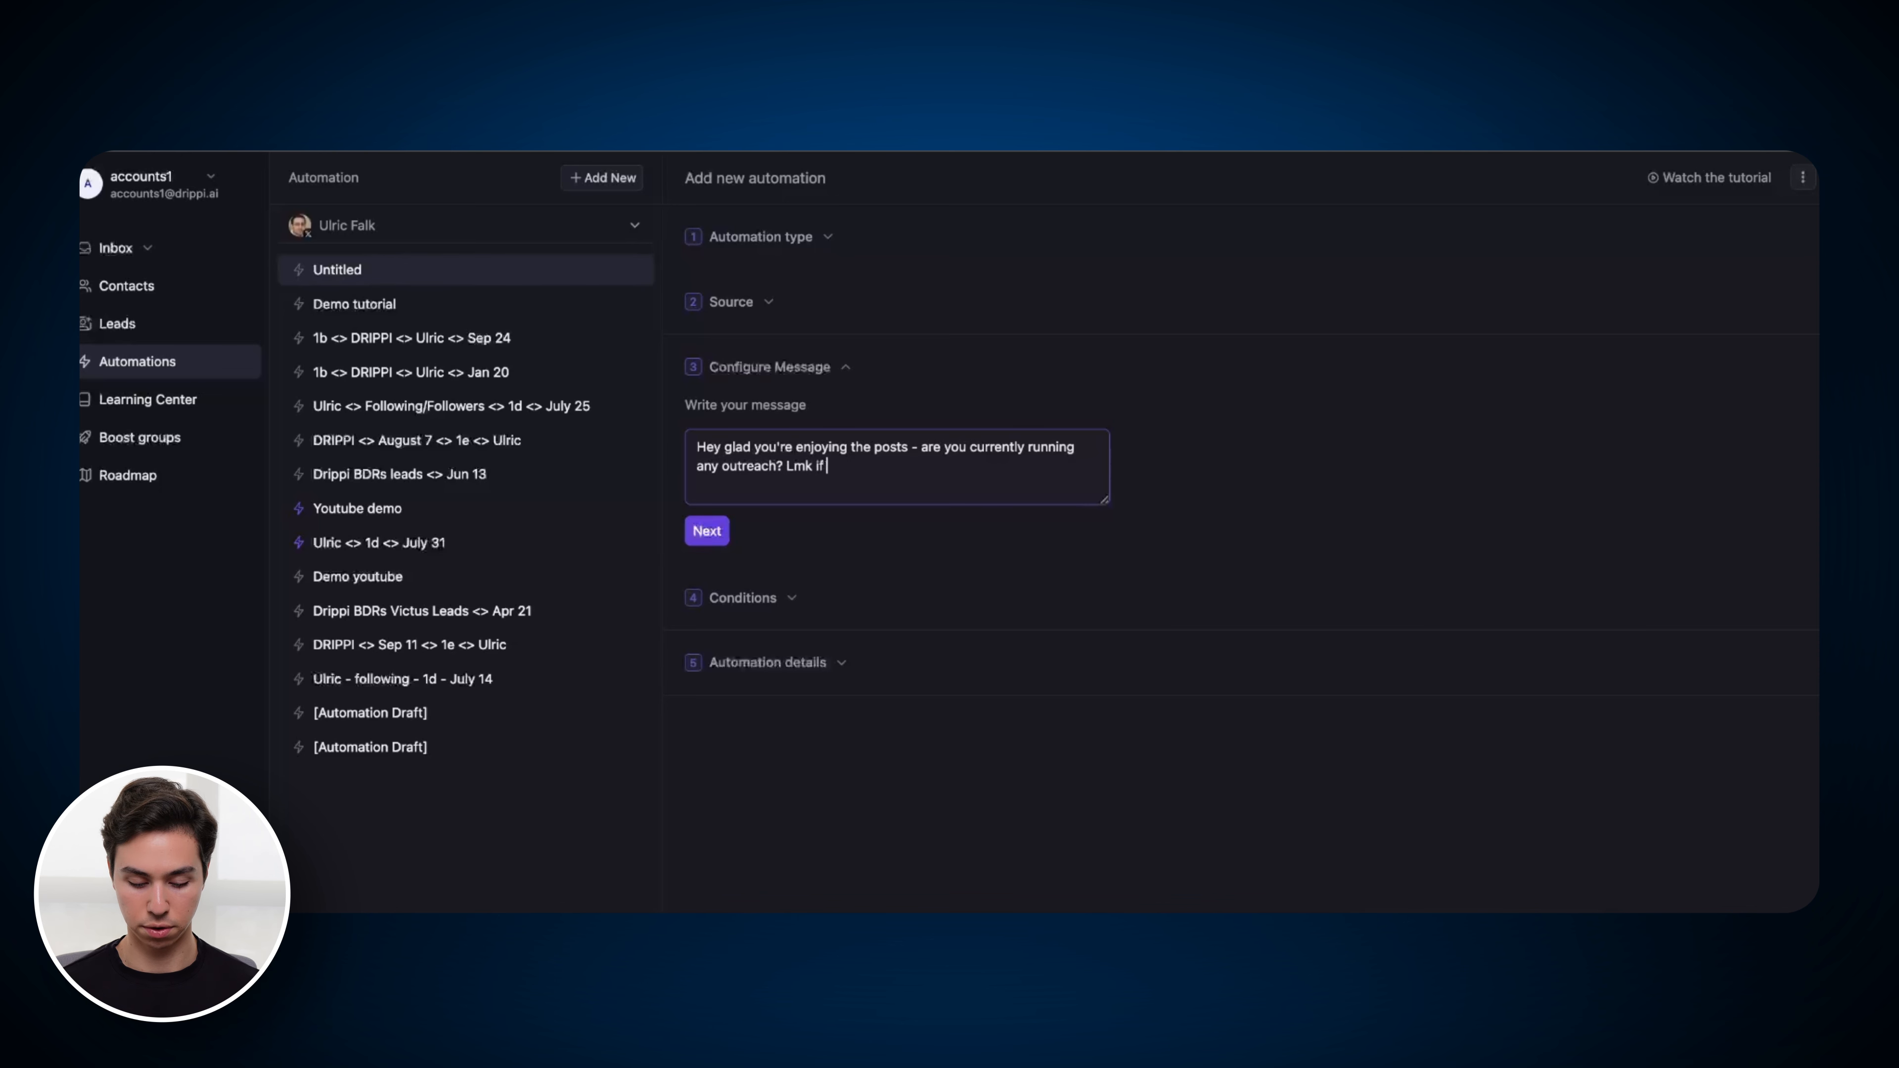
pyautogui.write('i can help!')
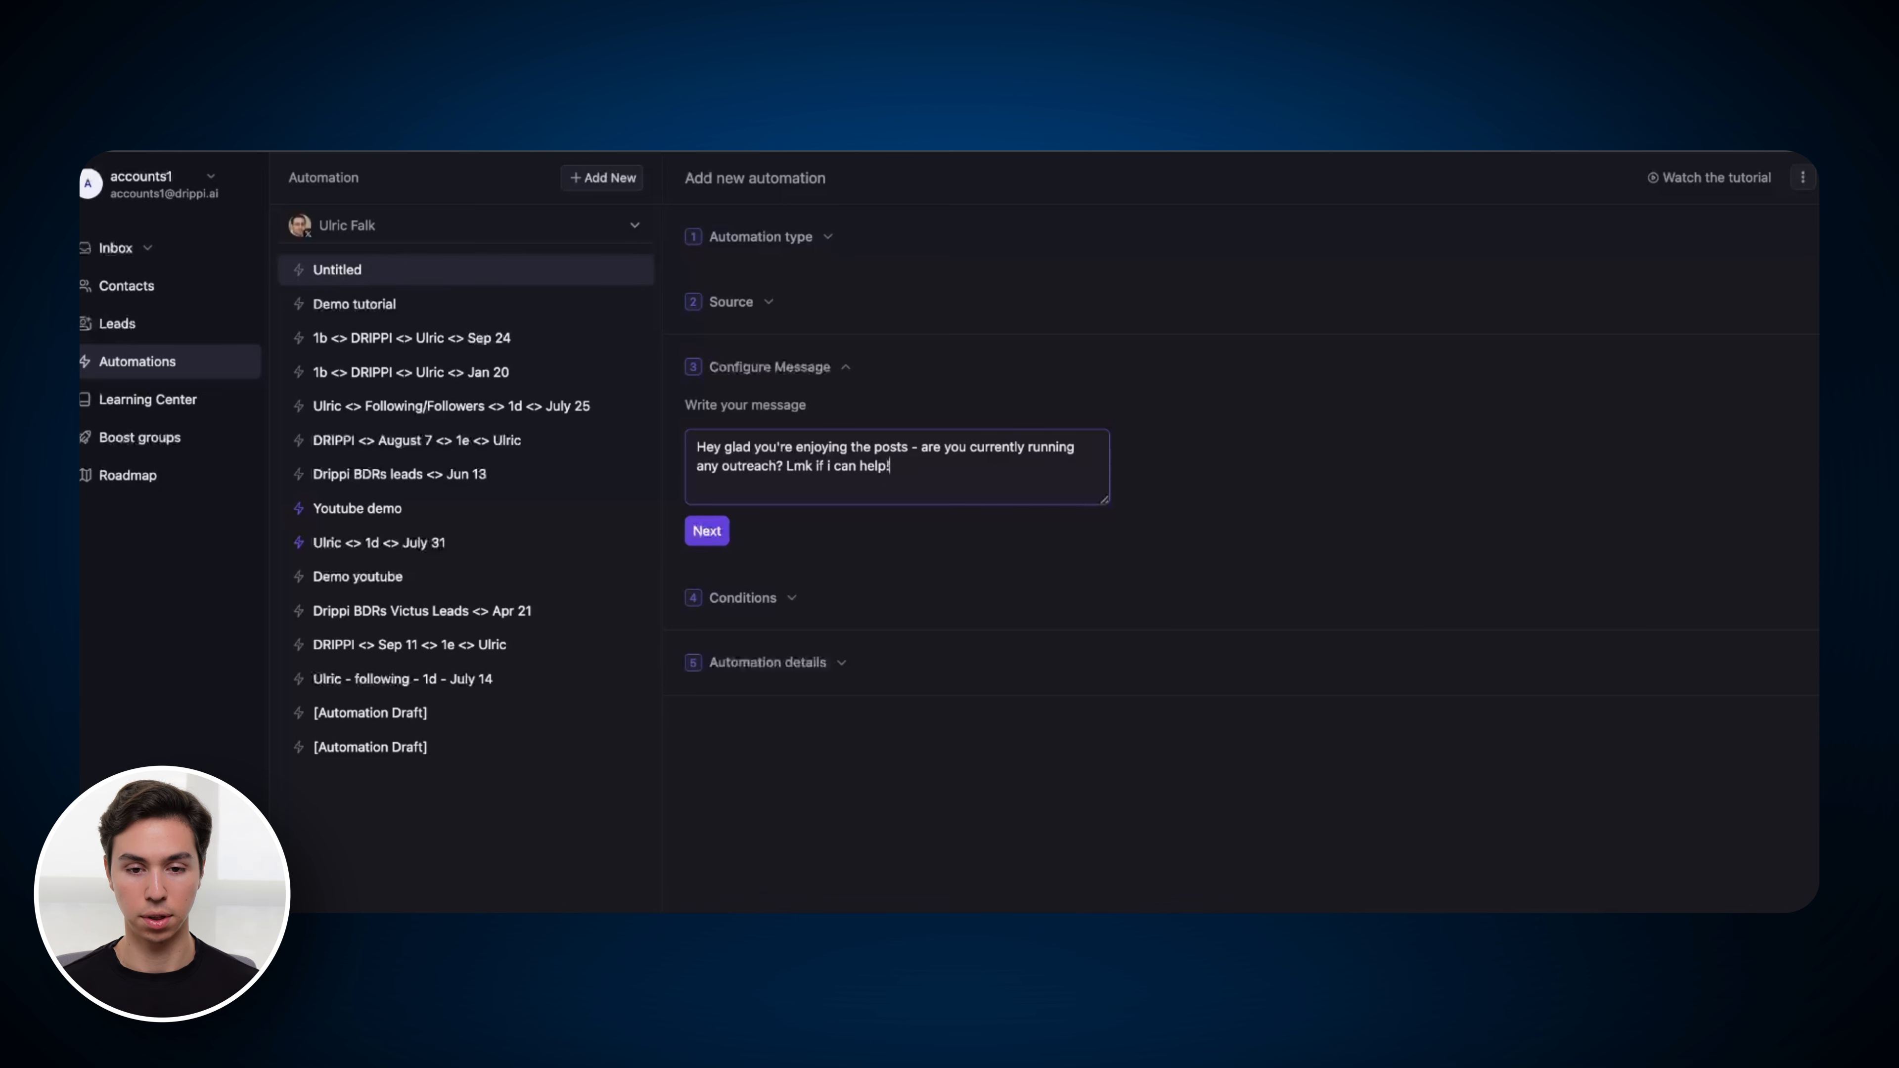
pyautogui.press('shift+super+Left')
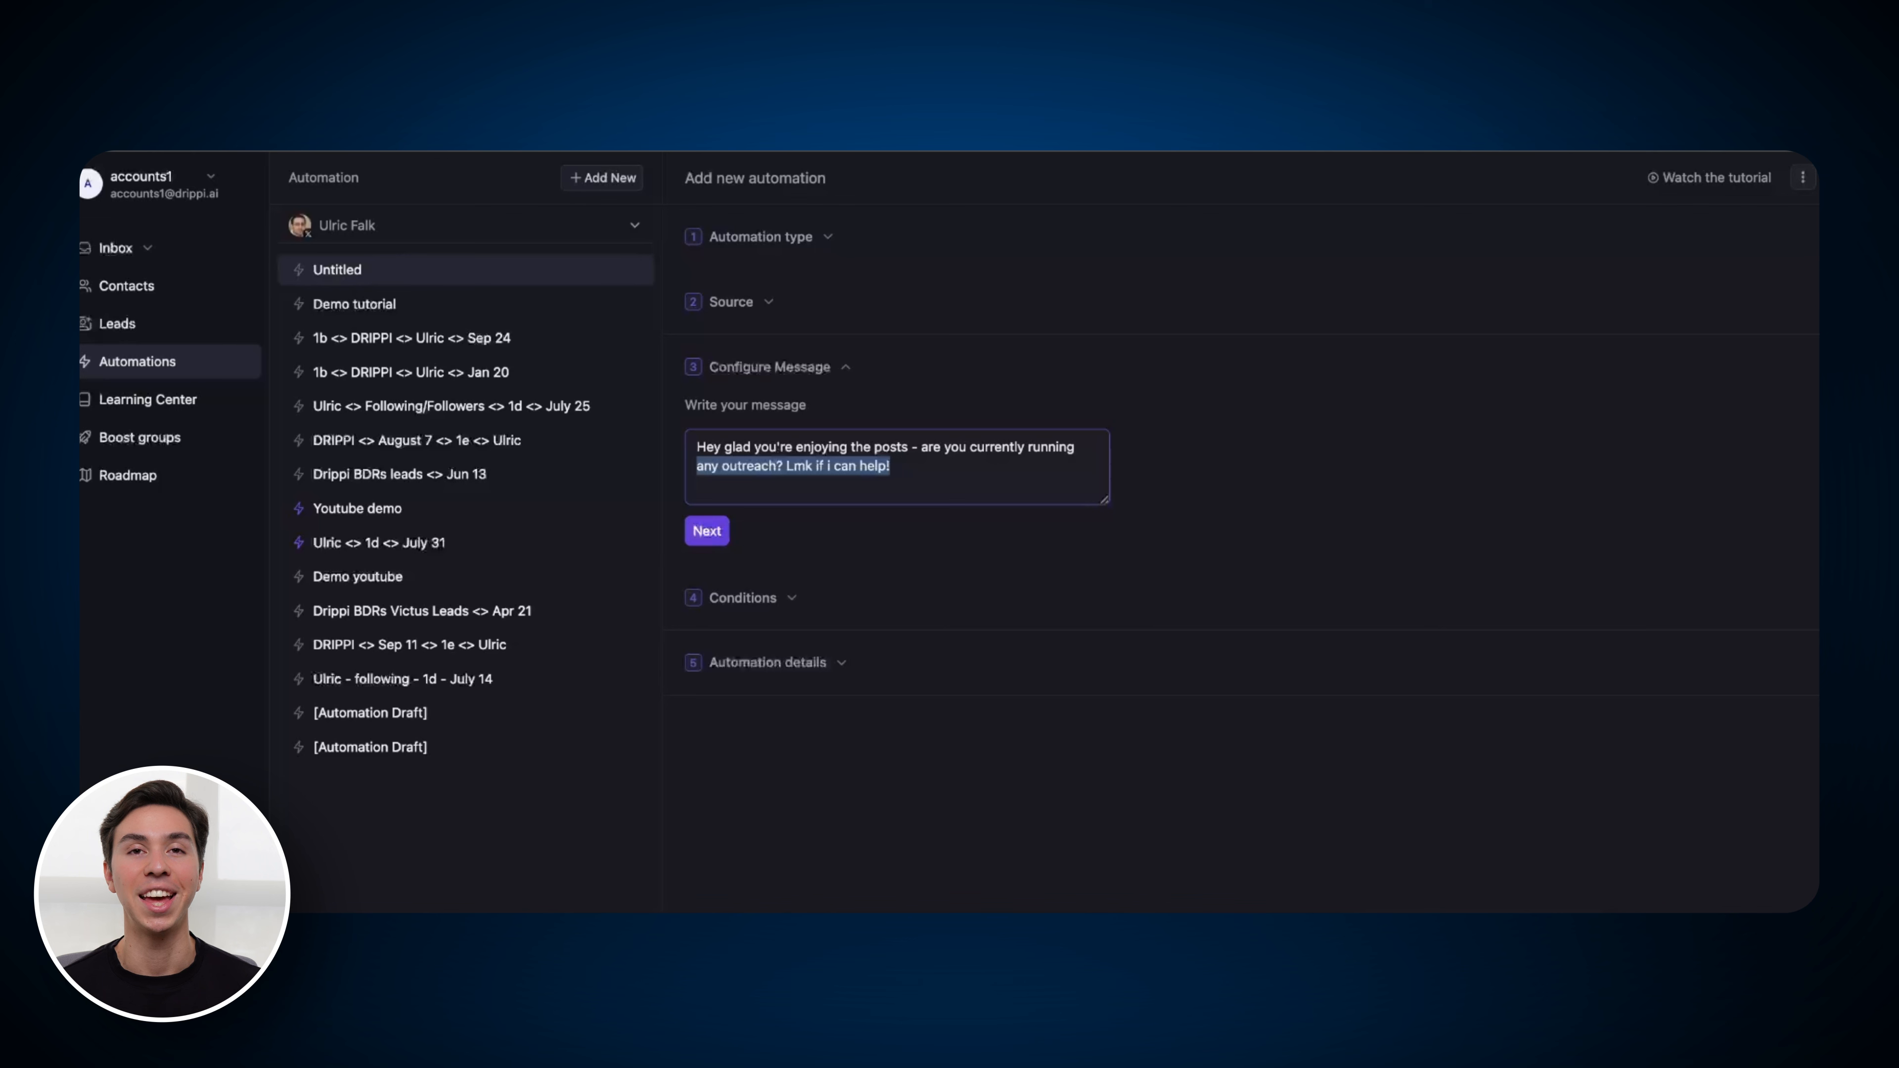
pyautogui.click(951, 473)
pyautogui.click(707, 530)
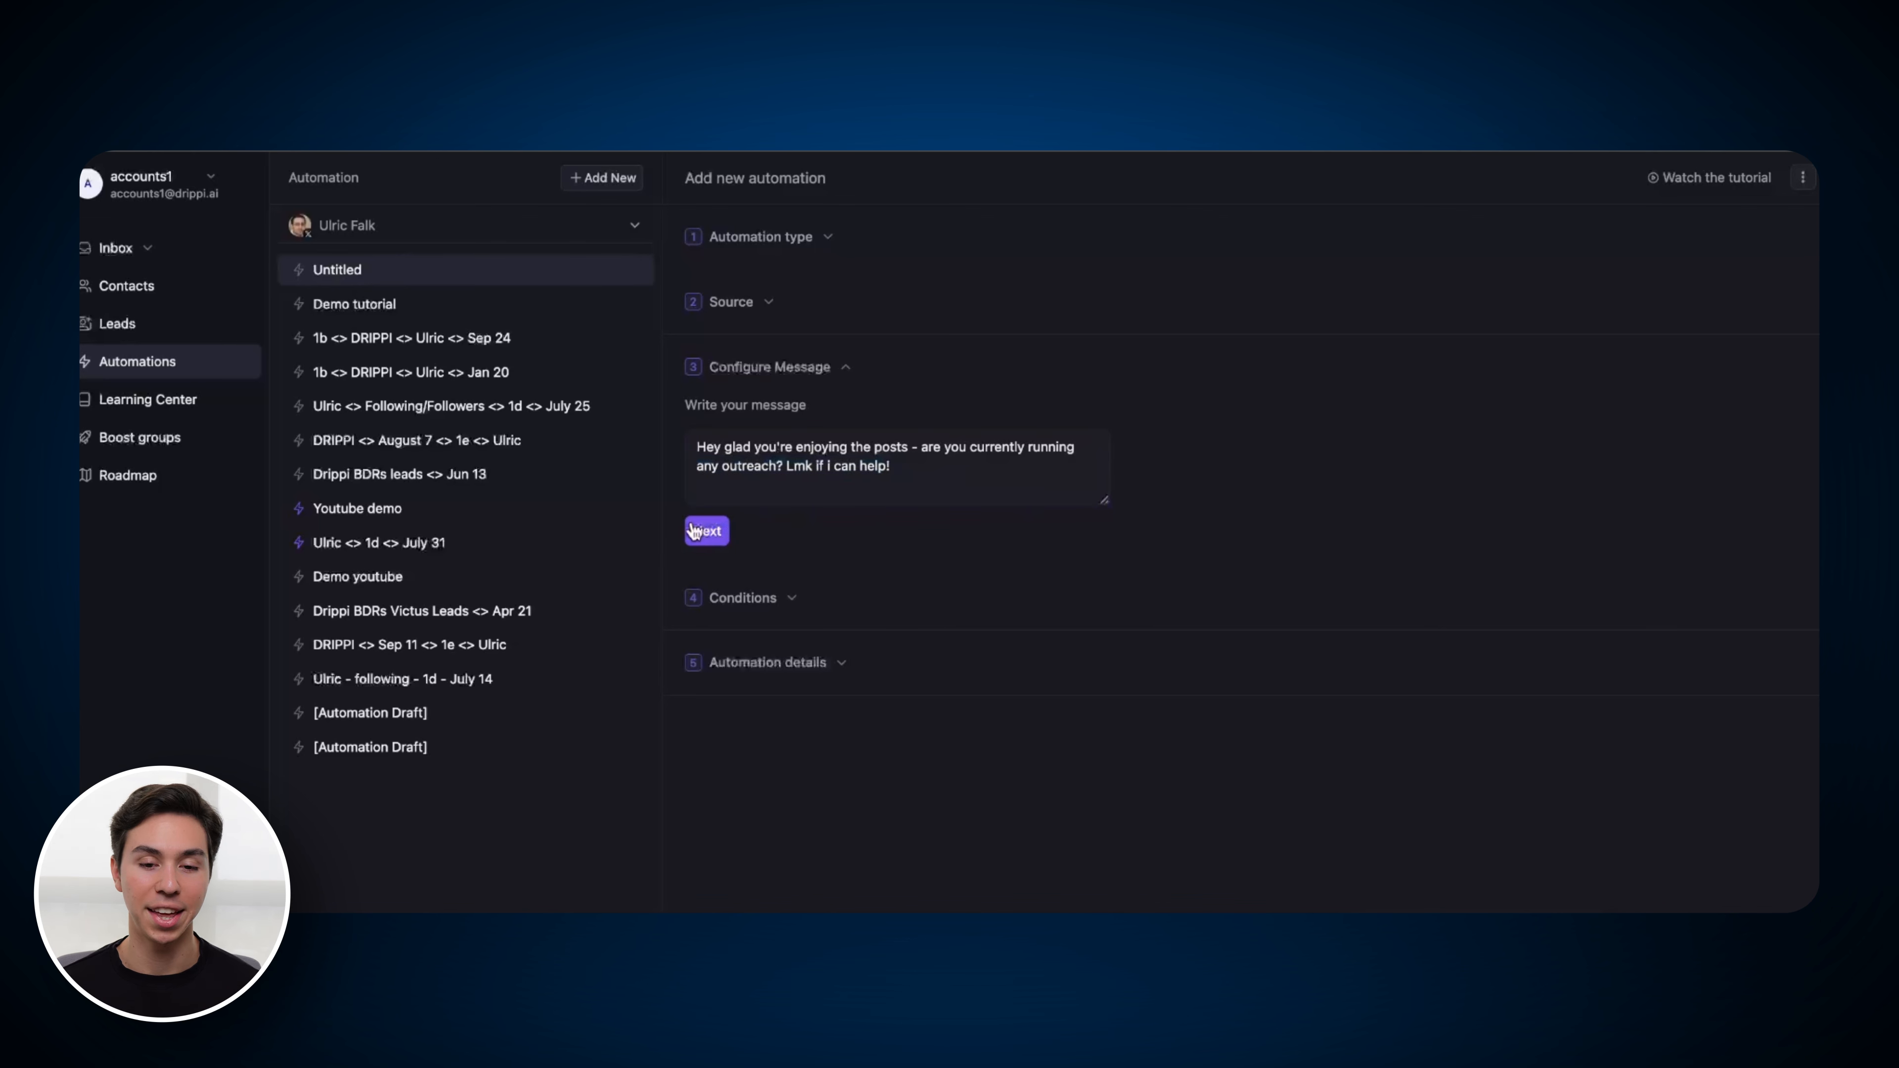
# Require a comment, retweet and like to receive the DM, with the specific comment text "DM"
pyautogui.click(899, 570)
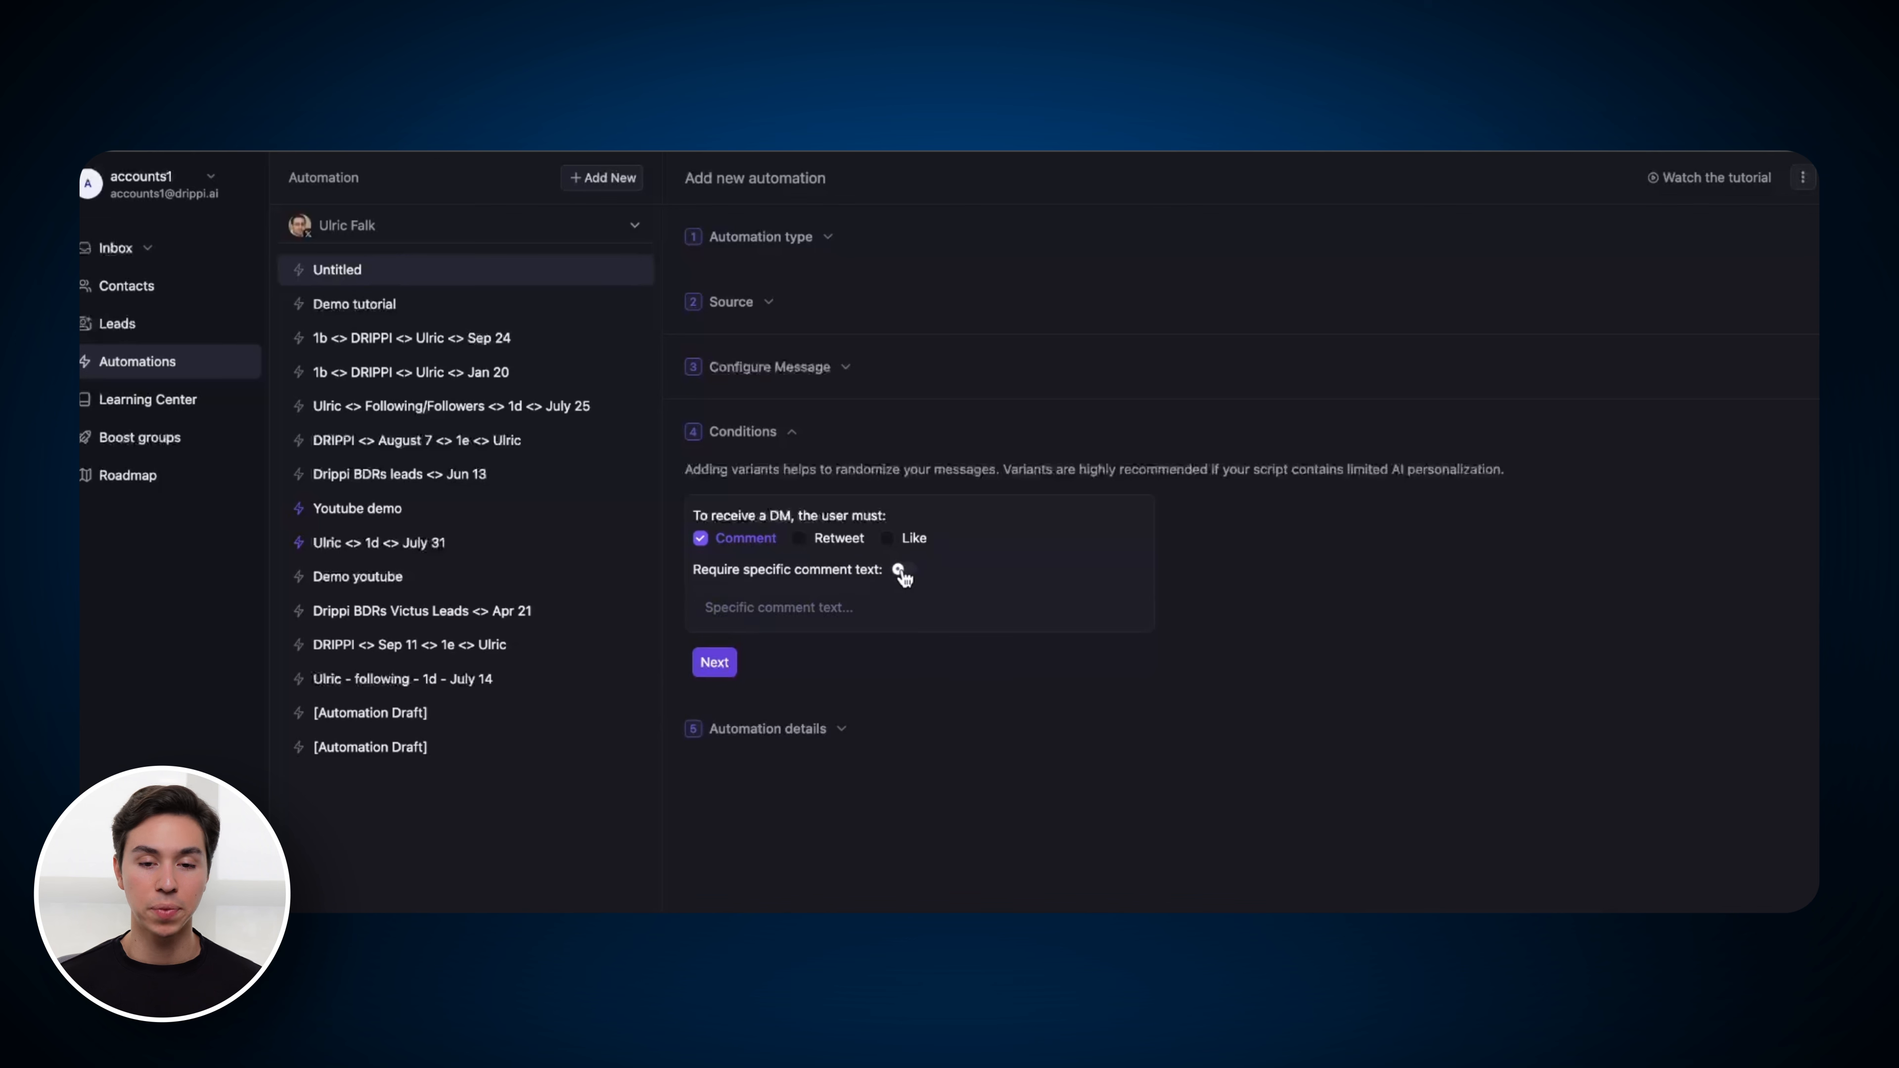
pyautogui.click(816, 612)
pyautogui.click(798, 540)
pyautogui.click(888, 540)
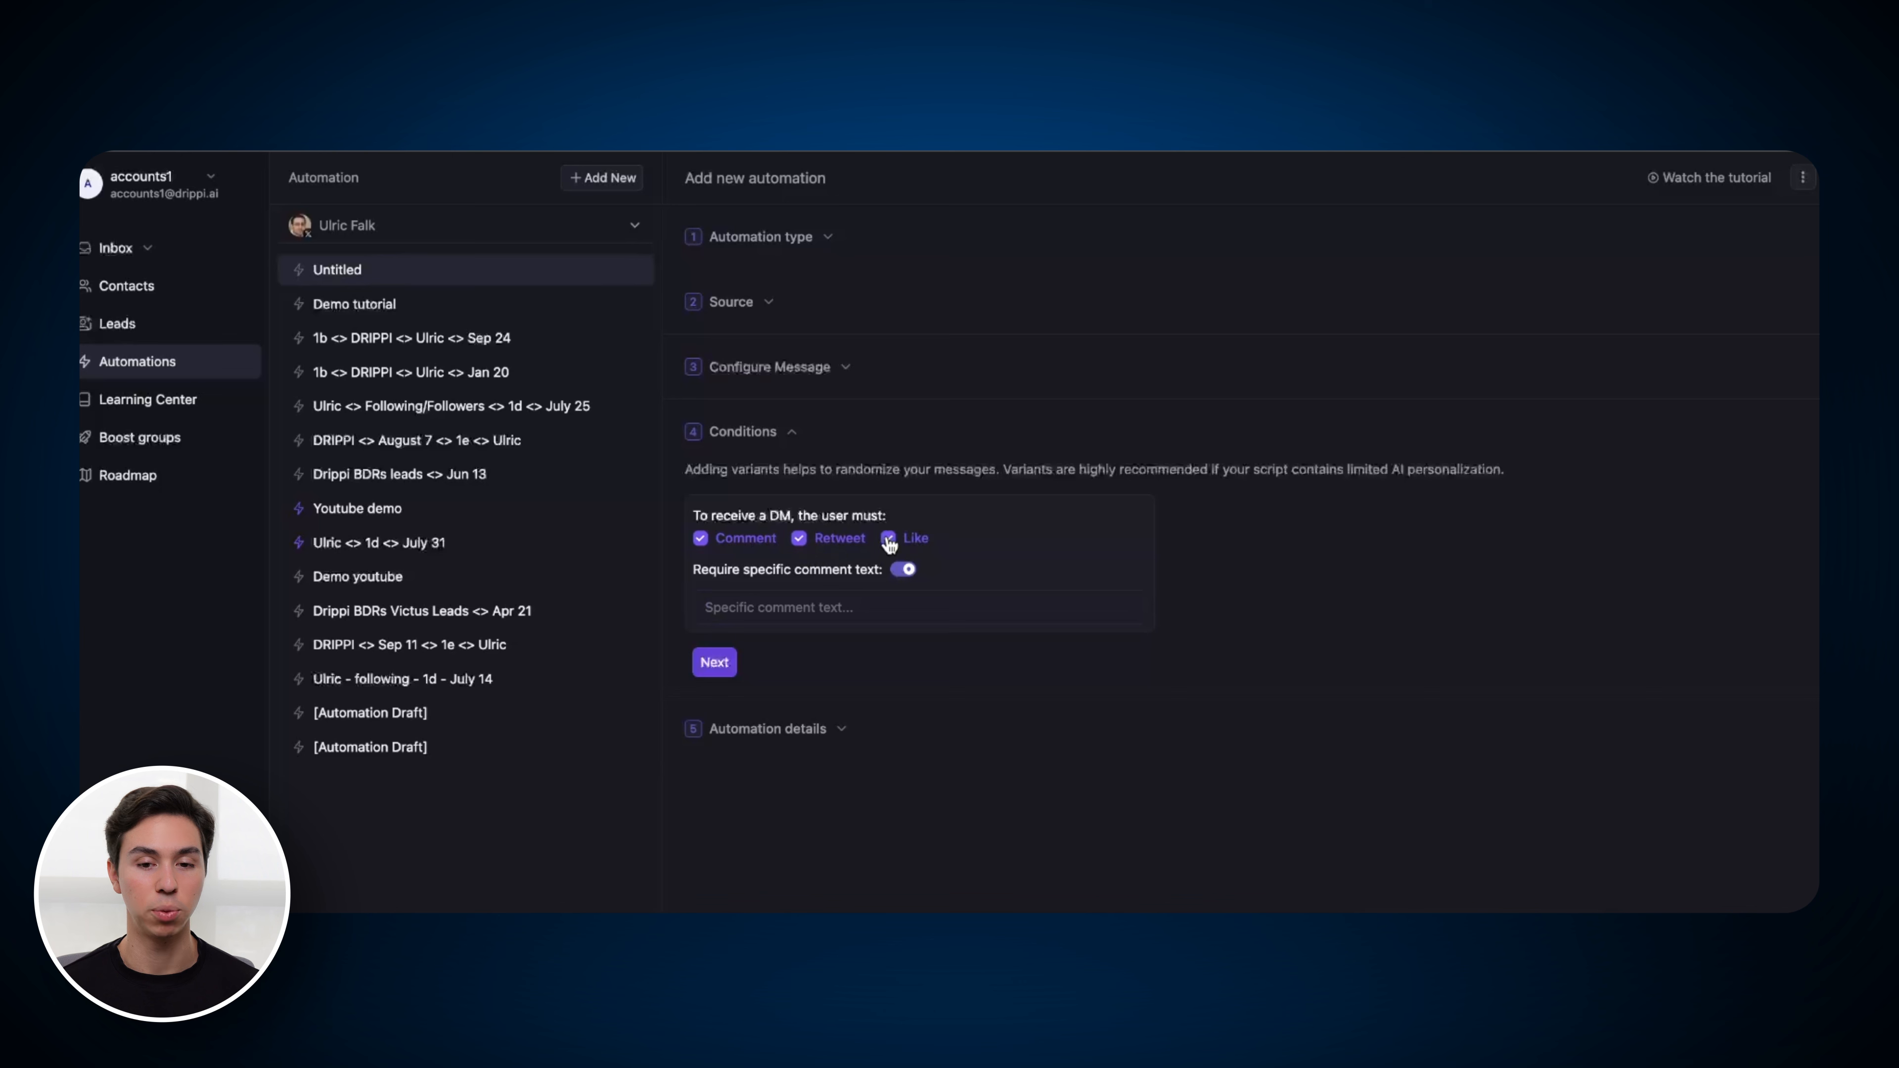
pyautogui.click(787, 612)
pyautogui.write('DM')
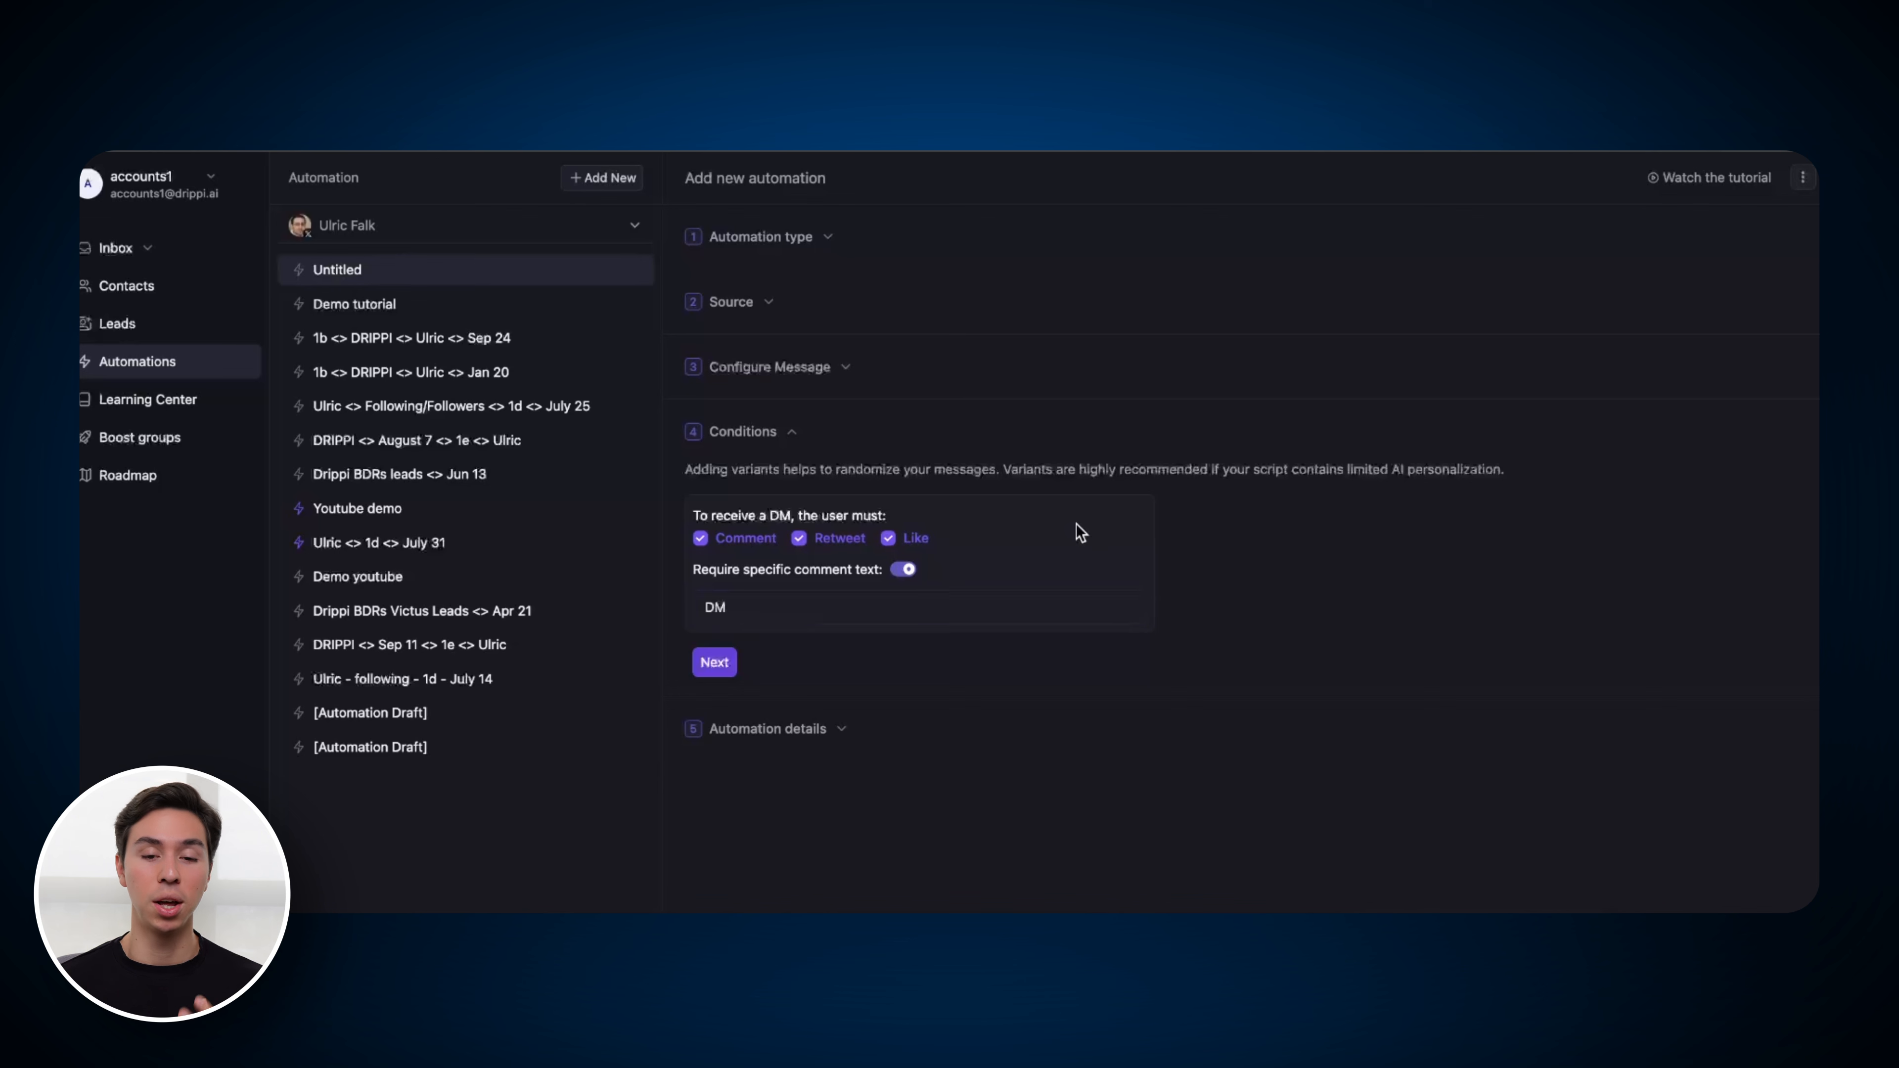
# Remove the specific comment text and retweet requirements, and name the automation "youtube demo"
pyautogui.click(903, 571)
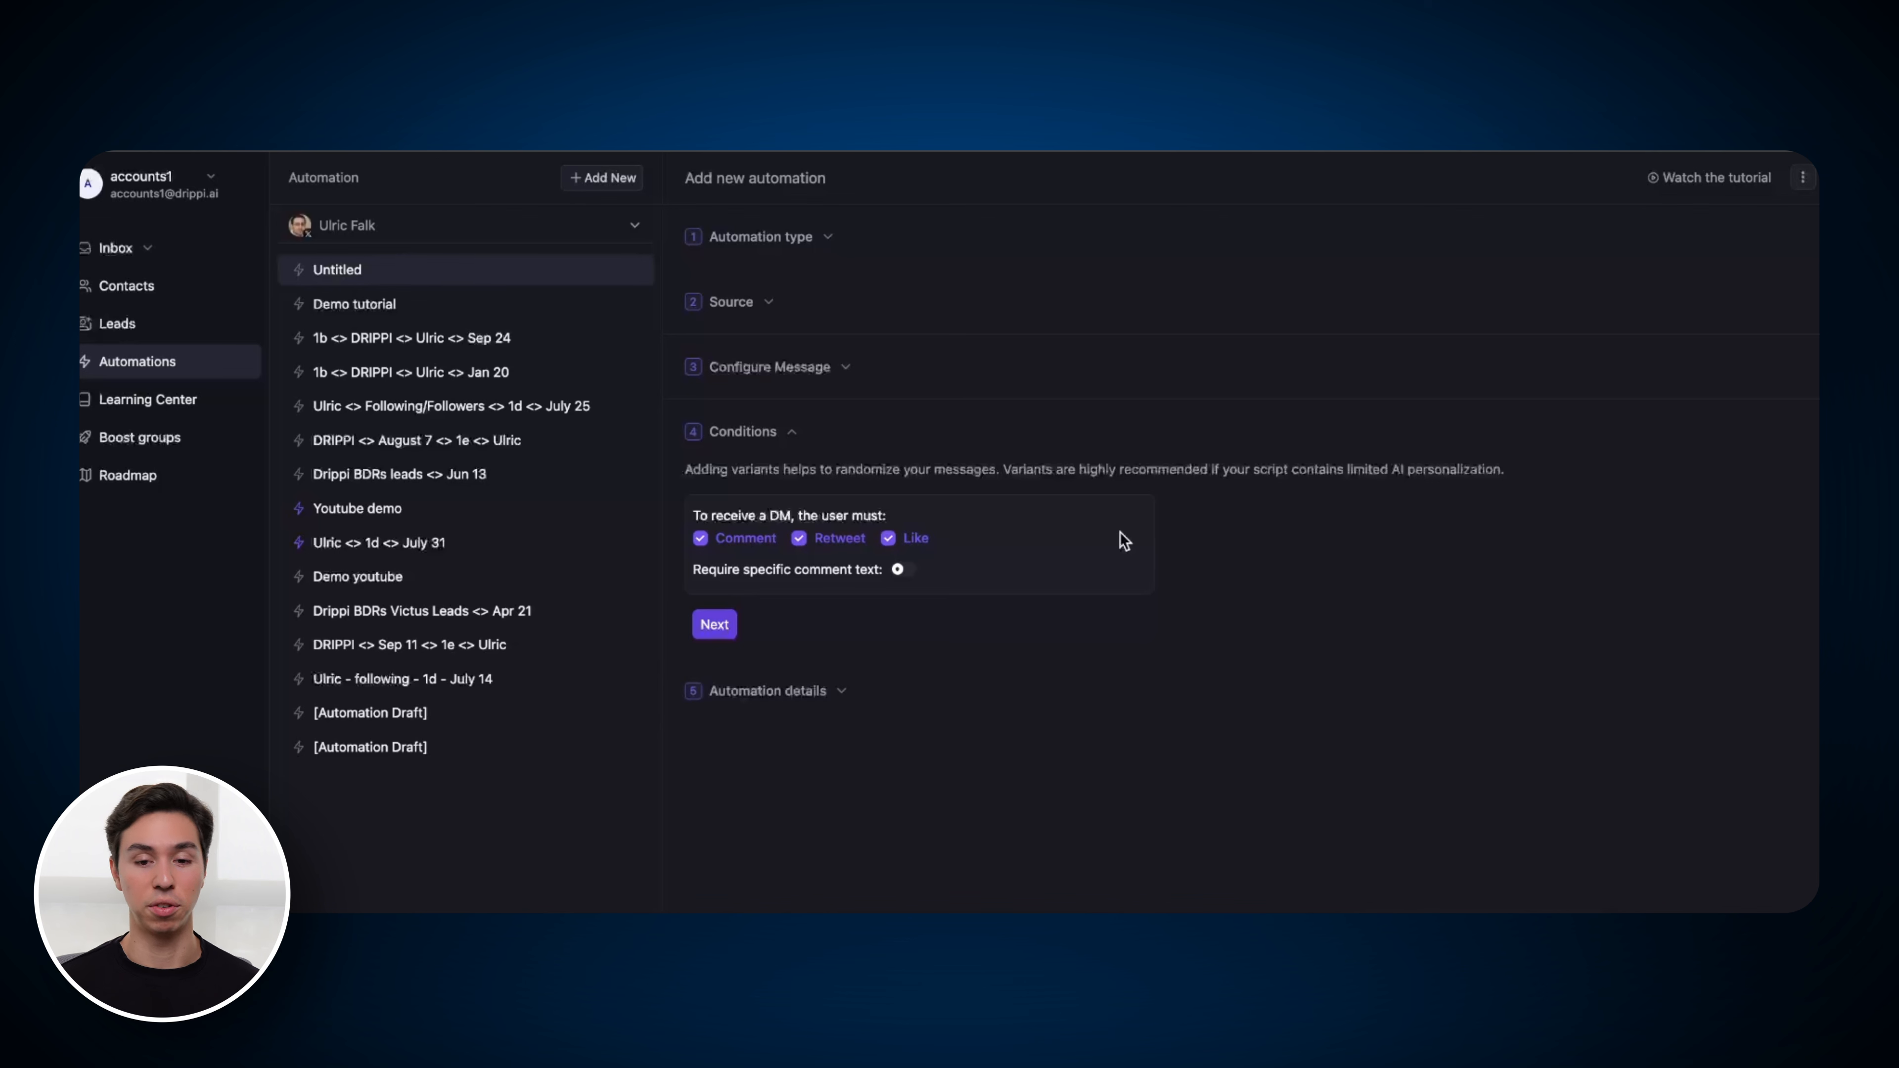
pyautogui.click(798, 539)
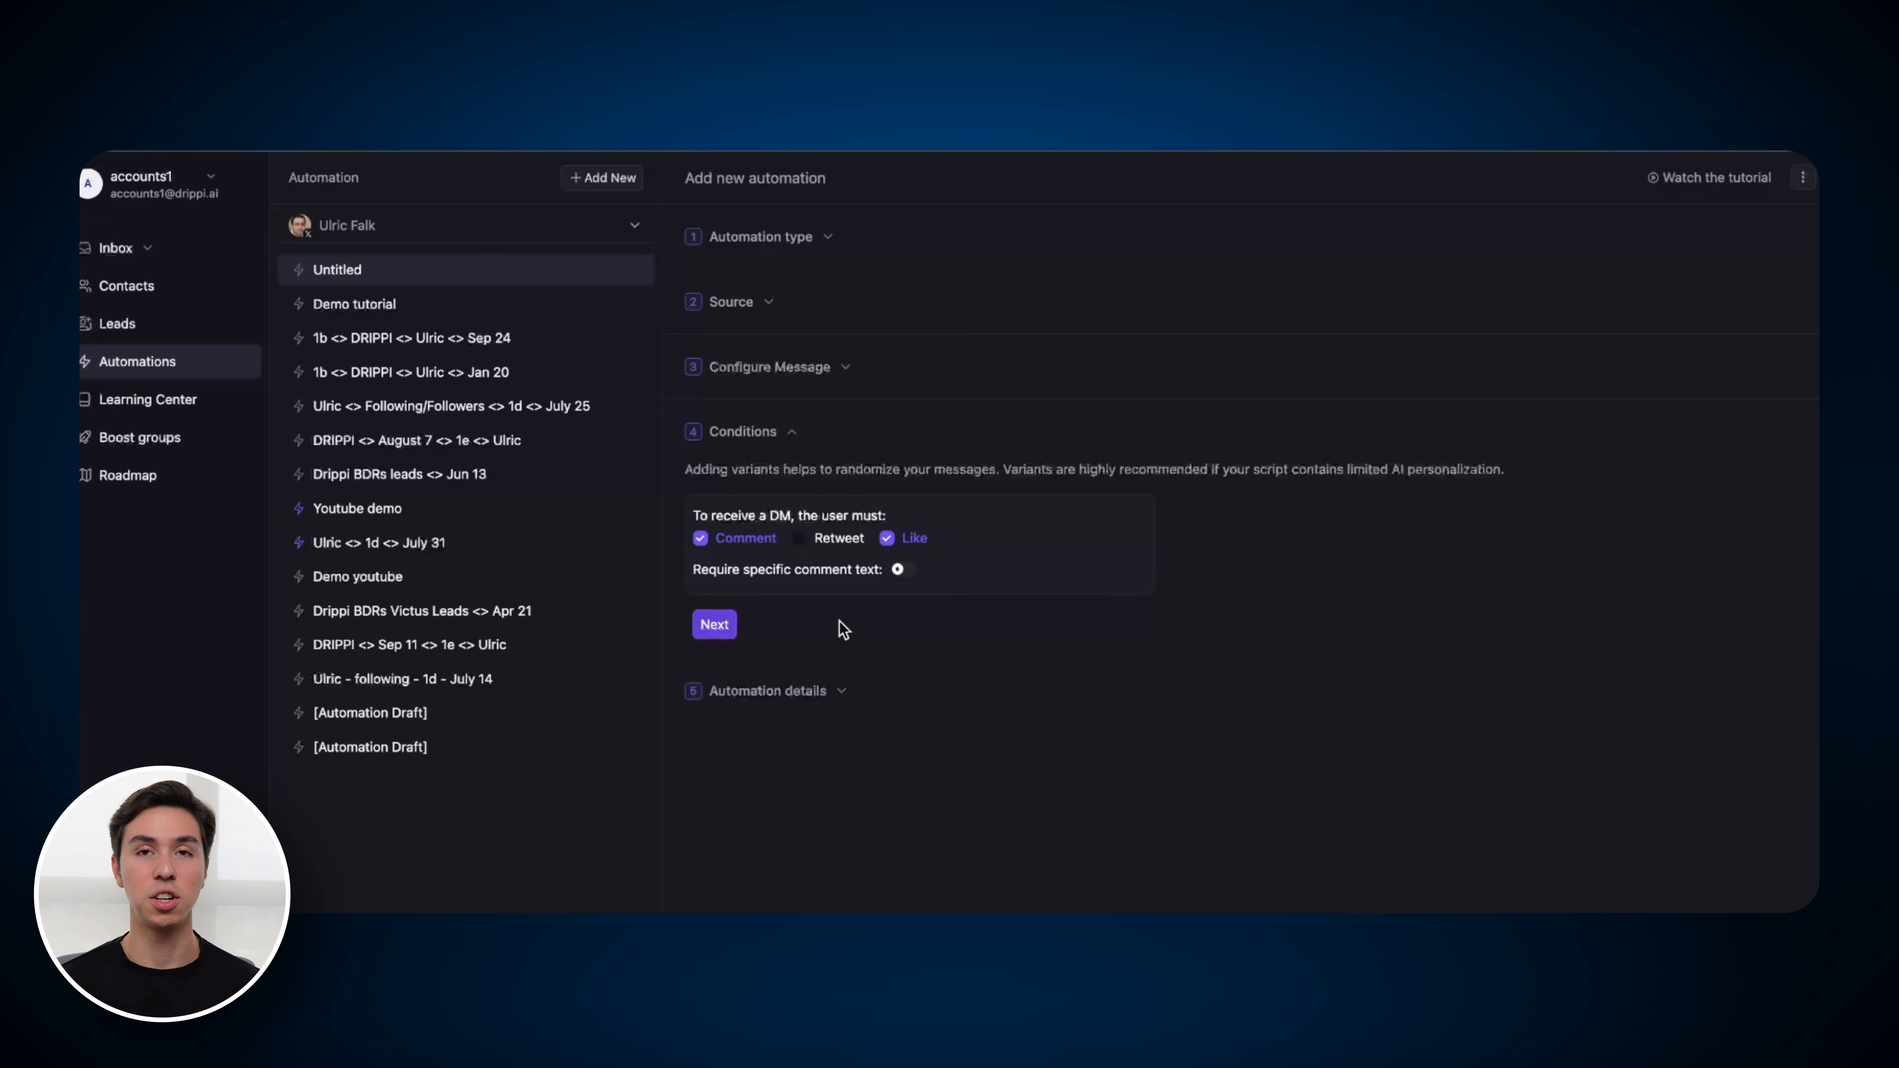
pyautogui.click(716, 626)
pyautogui.write('youtube demo')
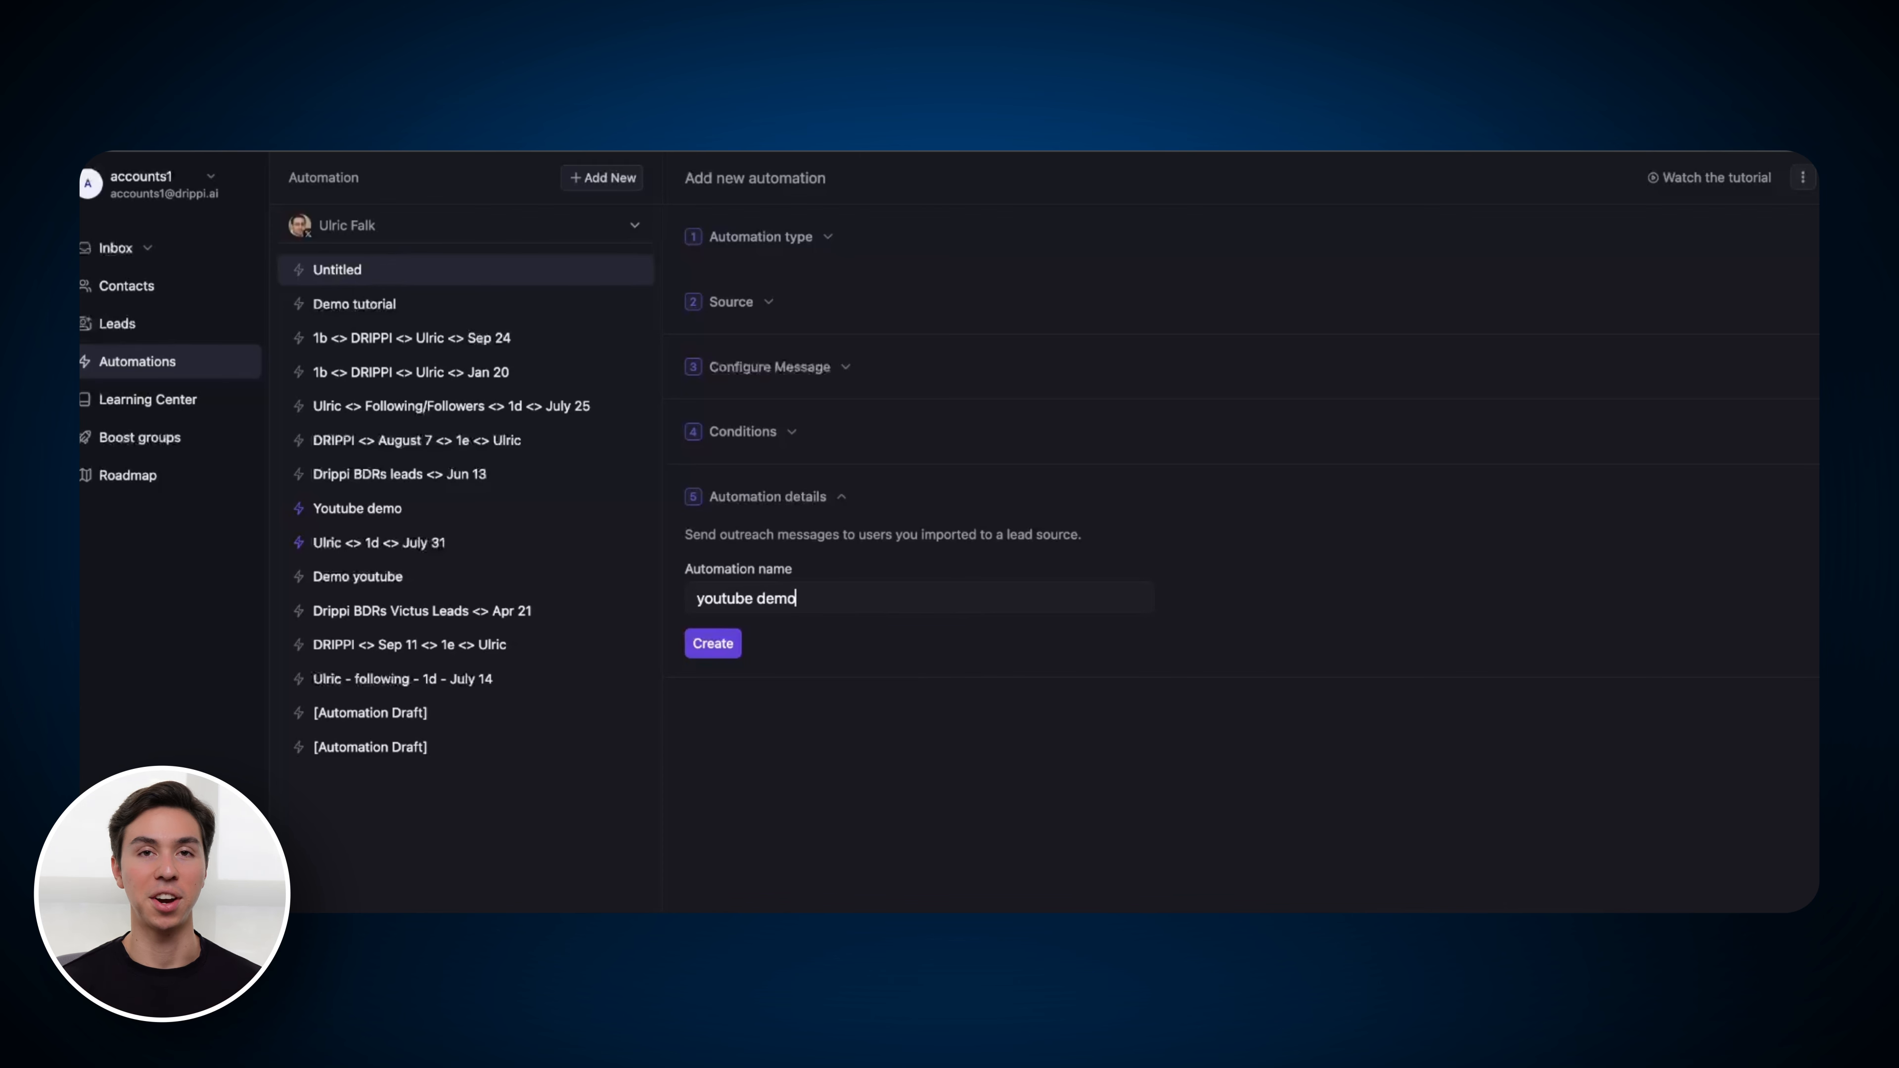